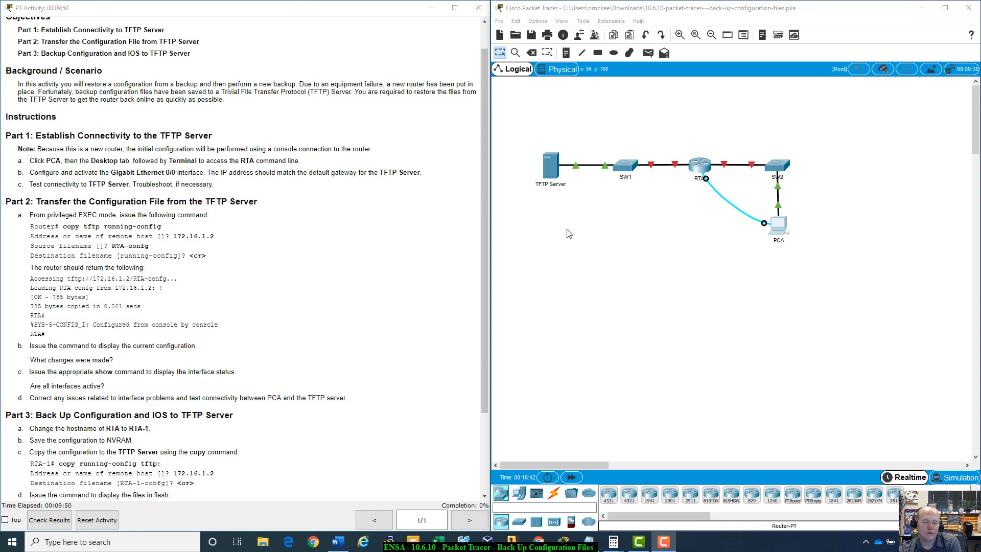
Read the activity instructions and check the default gateway in the TFTP Server's IP configuration
scroll(389, 297, up, 1)
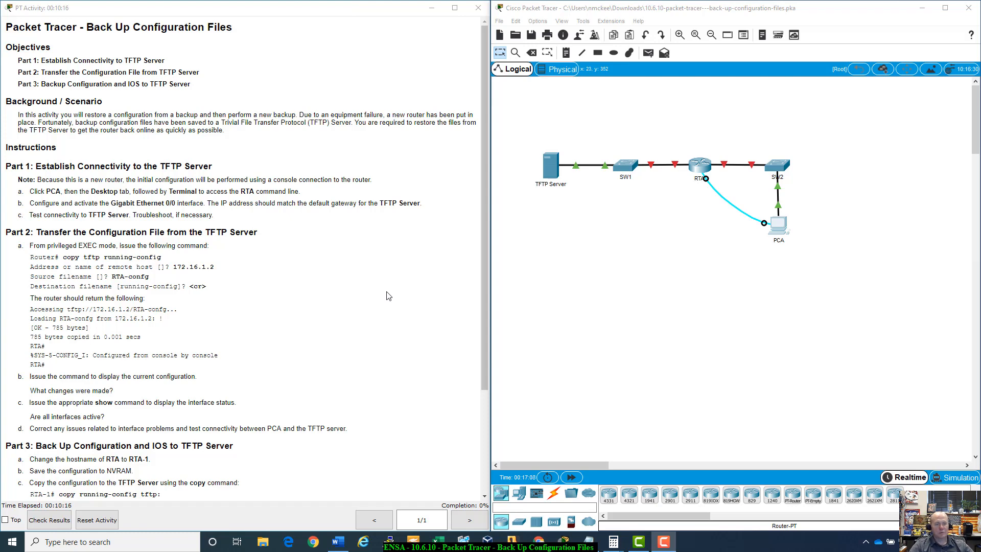
scroll(367, 349, down, 3)
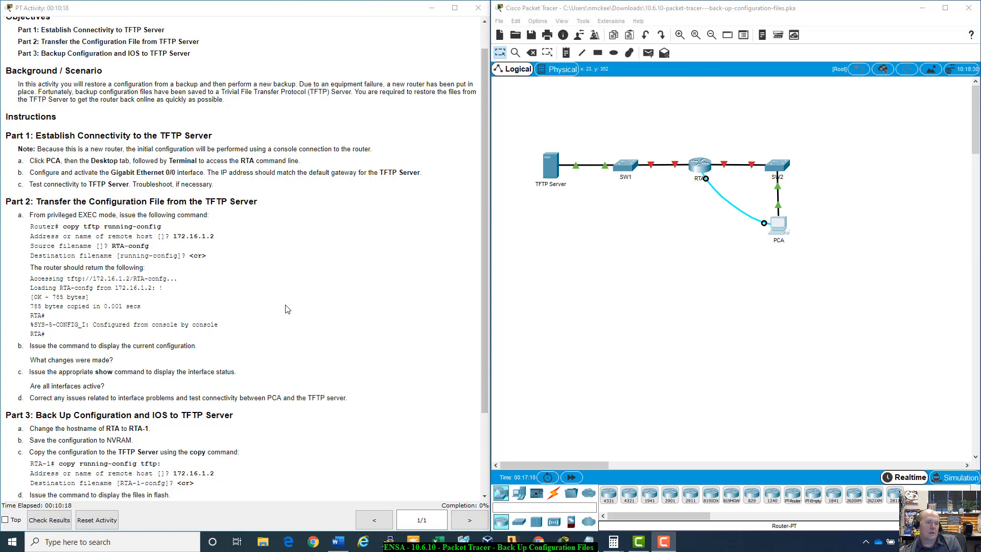
scroll(288, 309, up, 1)
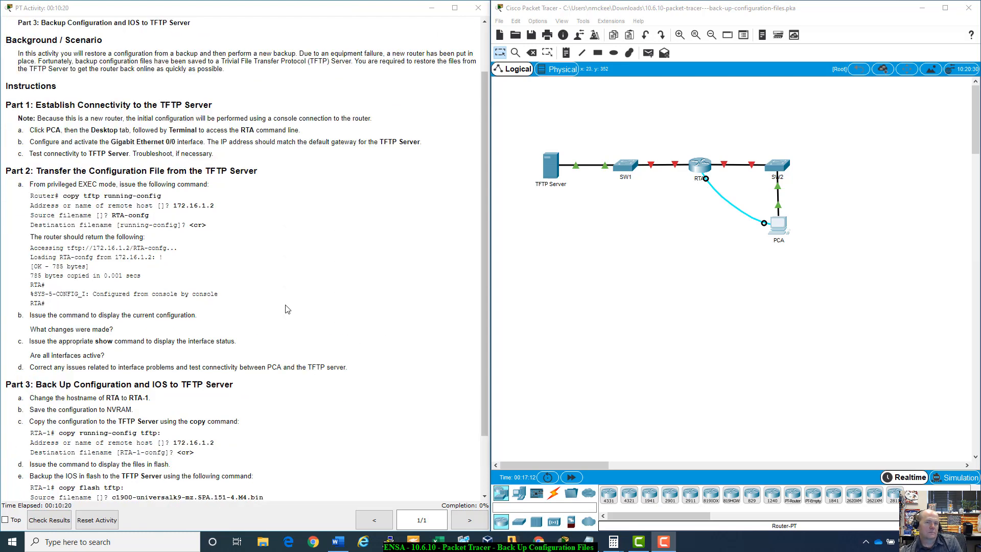
scroll(288, 309, down, 1)
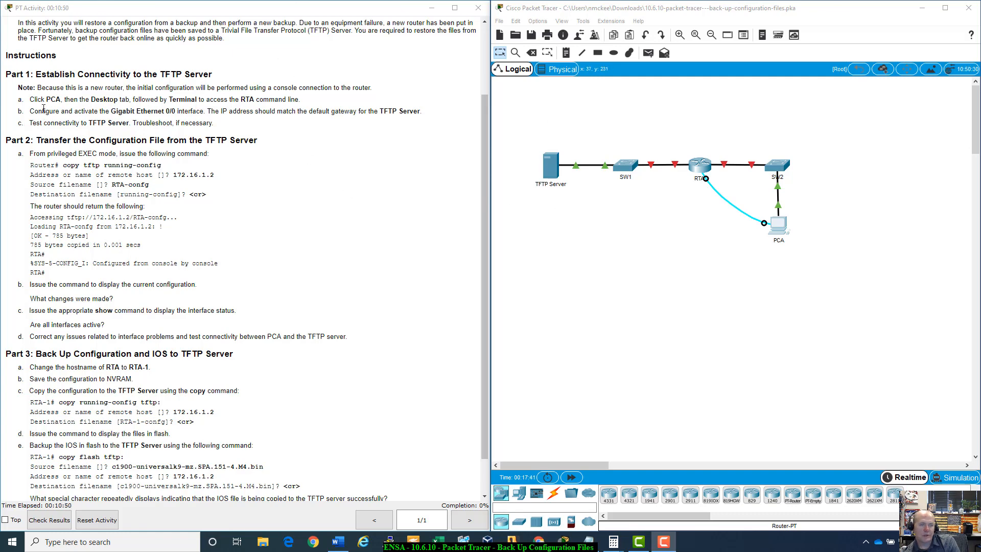
click(547, 168)
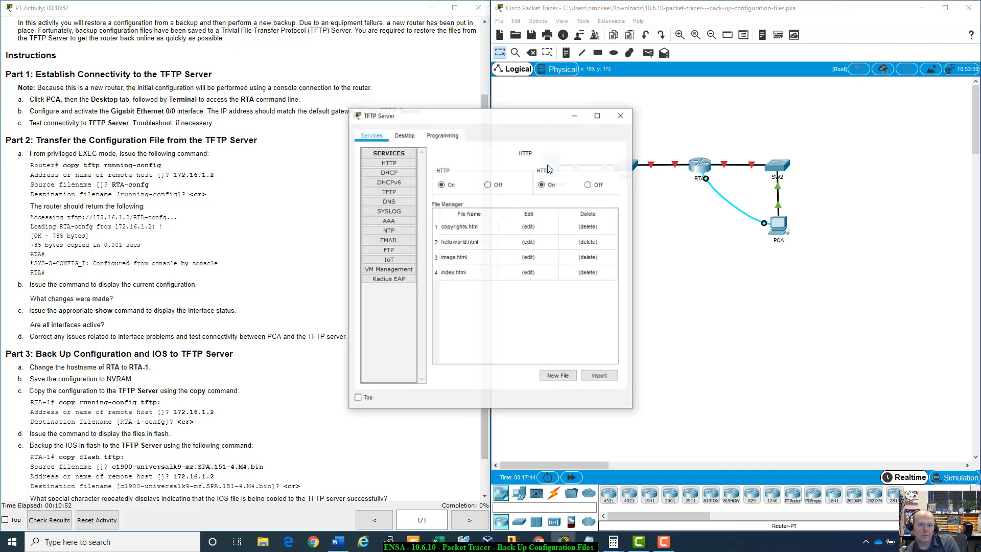
click(589, 172)
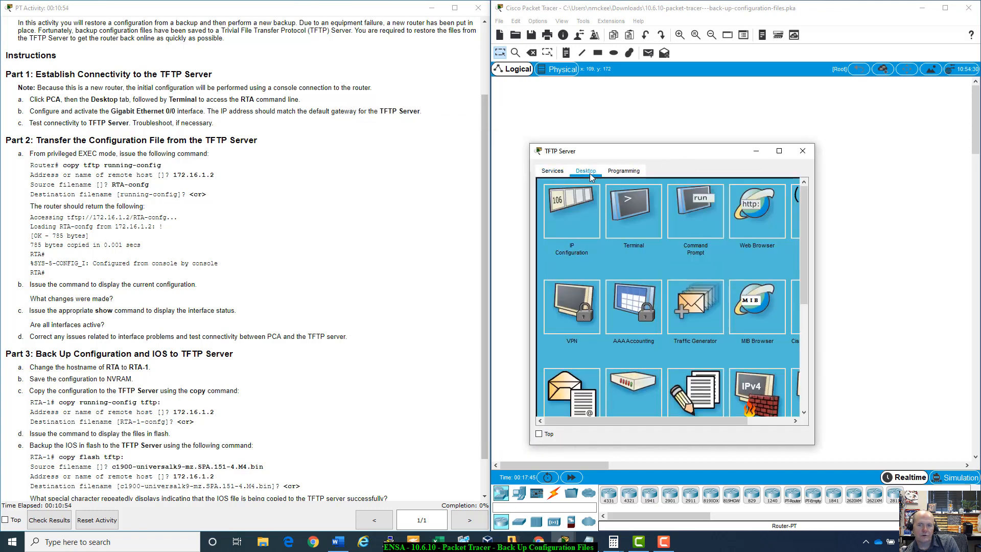
click(572, 211)
drag(648, 257, 617, 258)
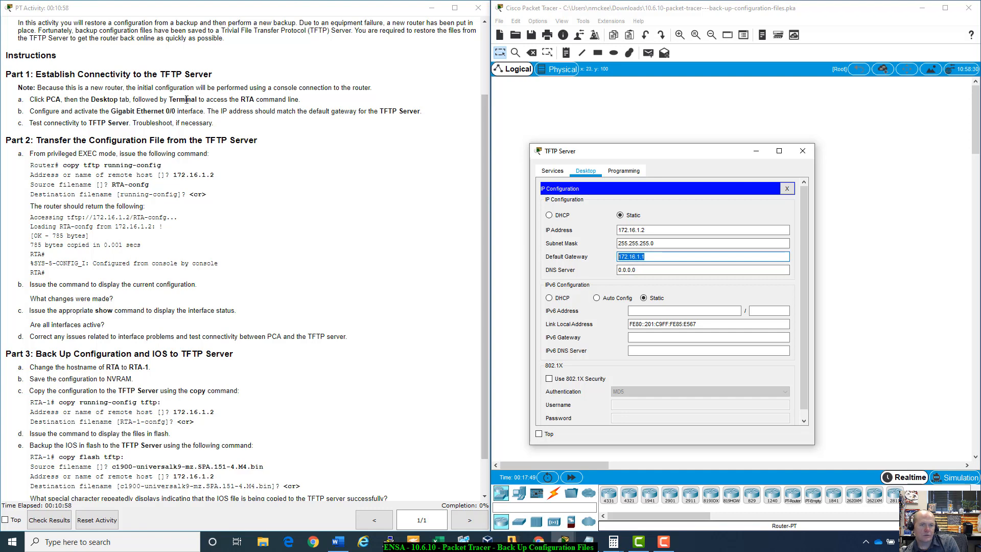
drag(110, 111, 205, 111)
click(306, 158)
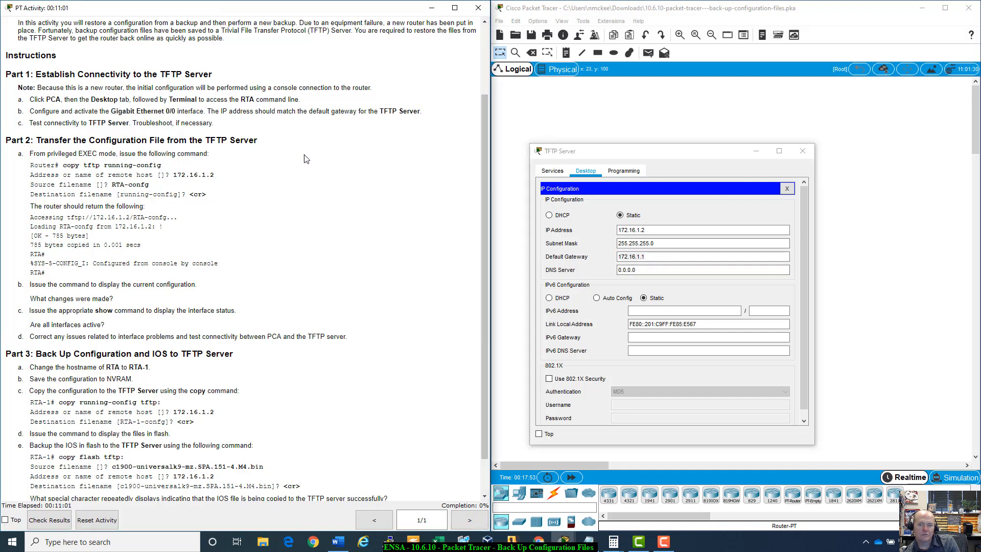
click(809, 151)
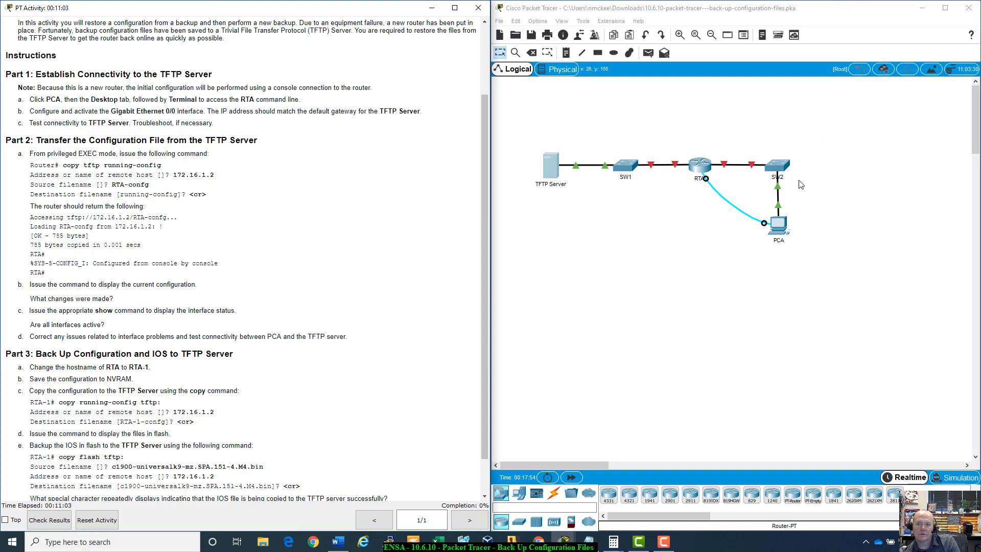
click(779, 225)
drag(454, 112, 670, 198)
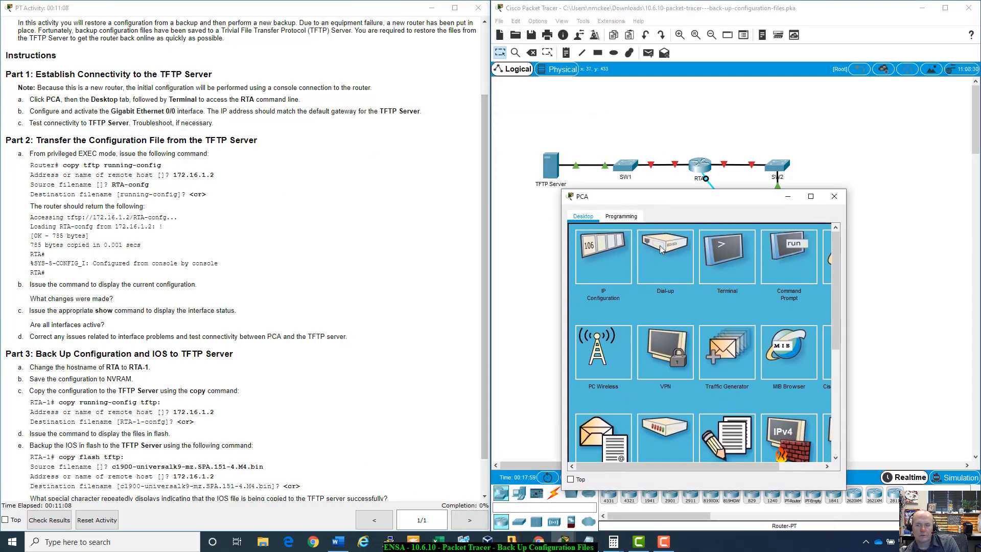
click(721, 248)
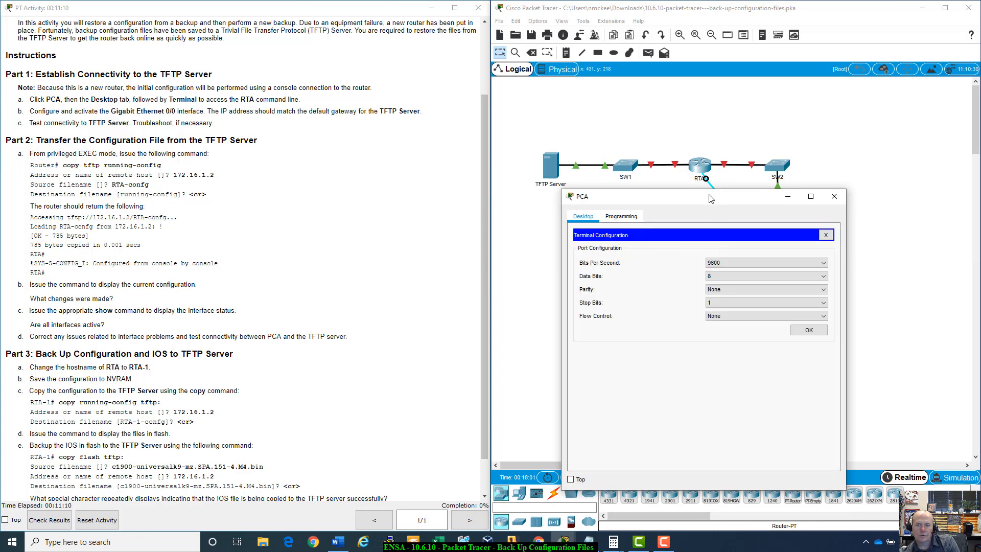
drag(712, 197, 717, 126)
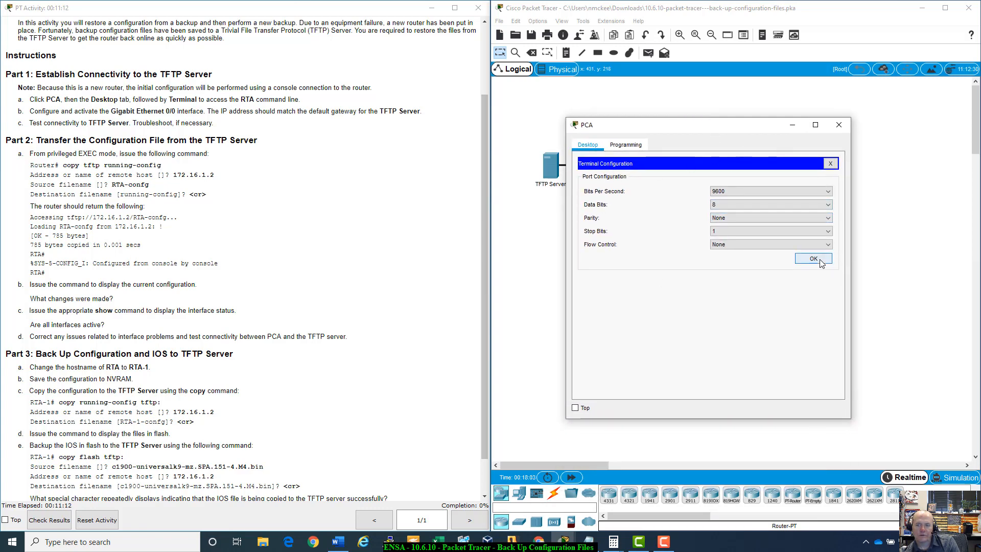
click(813, 258)
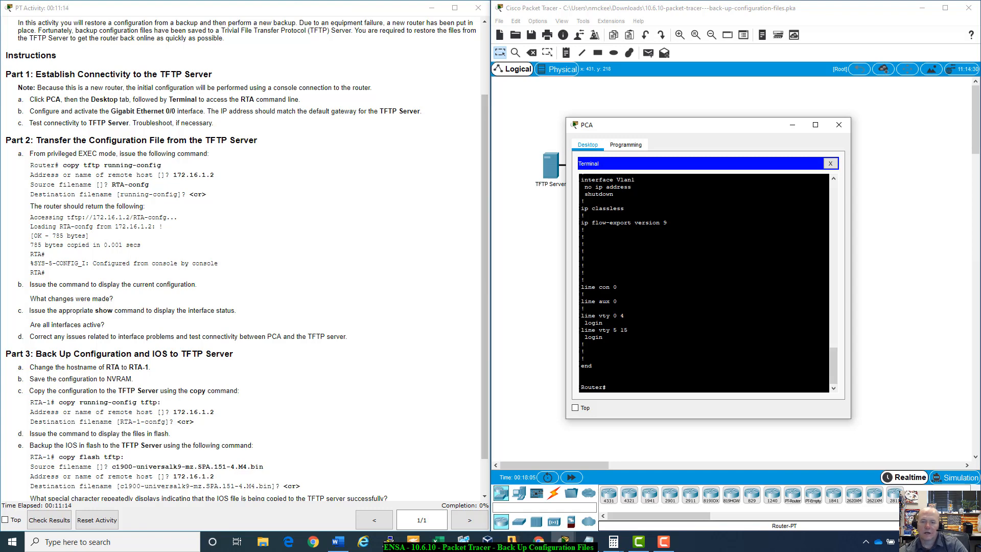
text(clear)
key(Return)
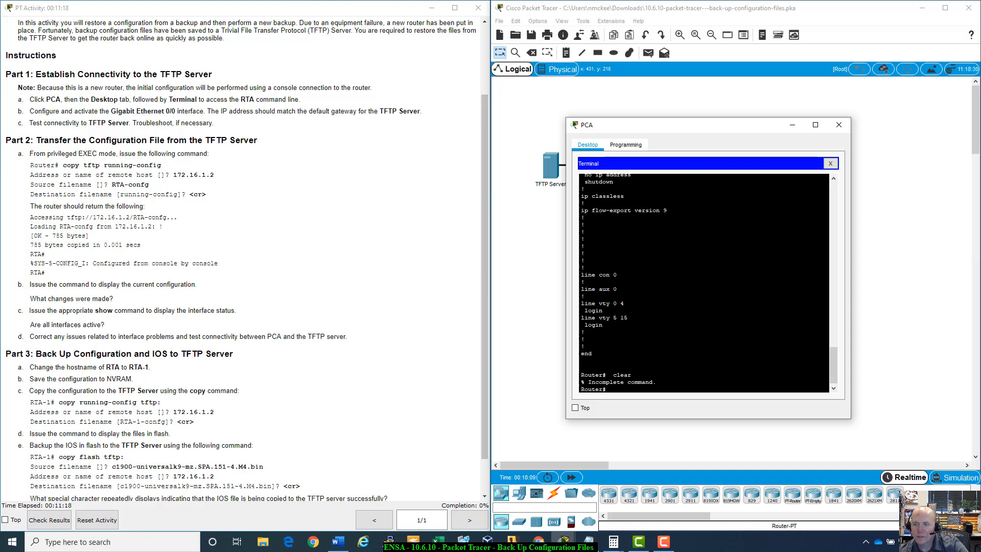
click(829, 163)
click(839, 126)
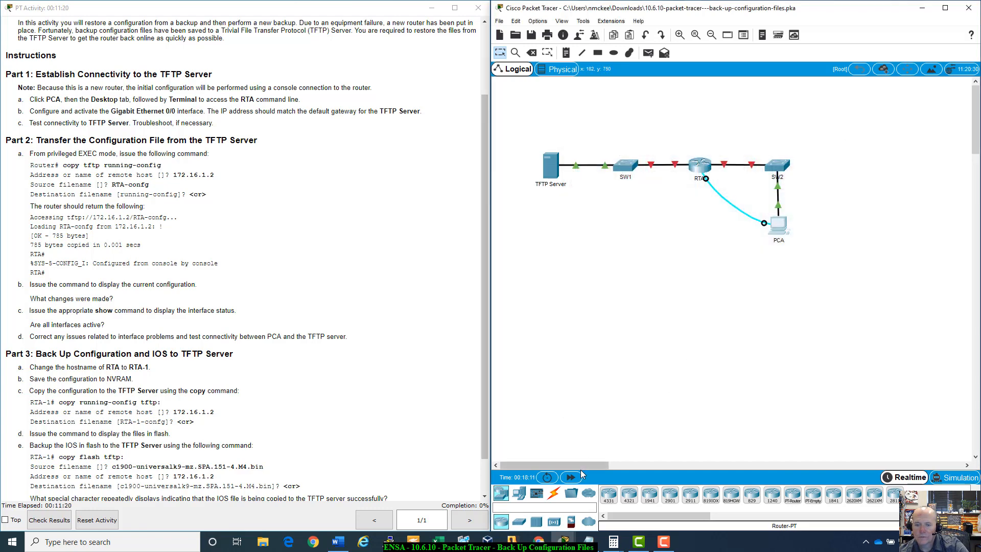
Reset the network, discarding configurations not in the startup configuration, and fast-forward time until the switch links come up
click(548, 476)
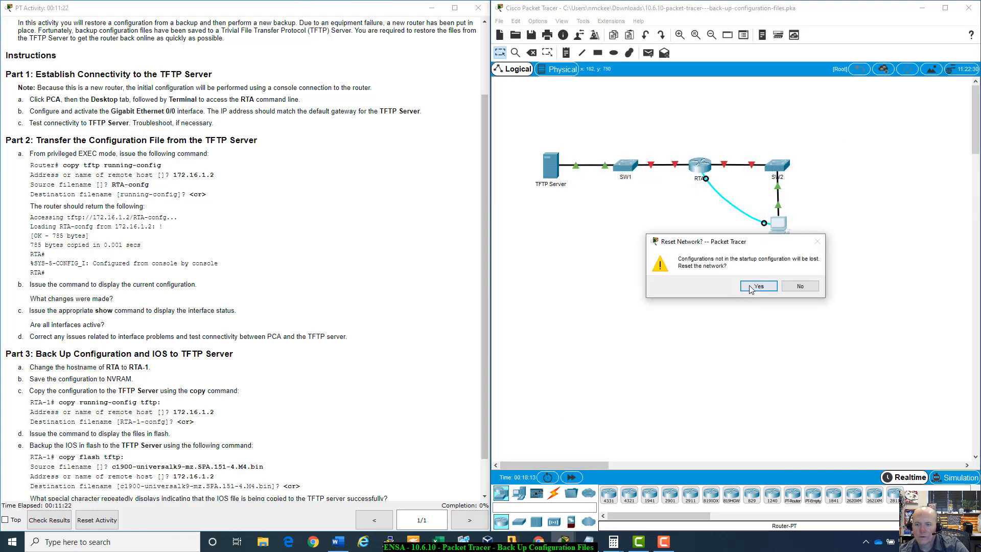
click(770, 286)
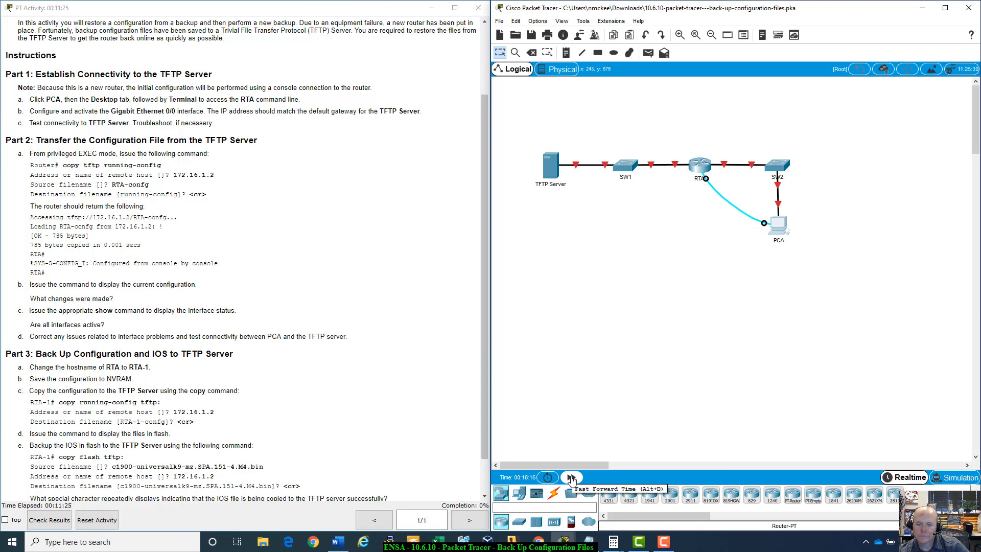
click(571, 478)
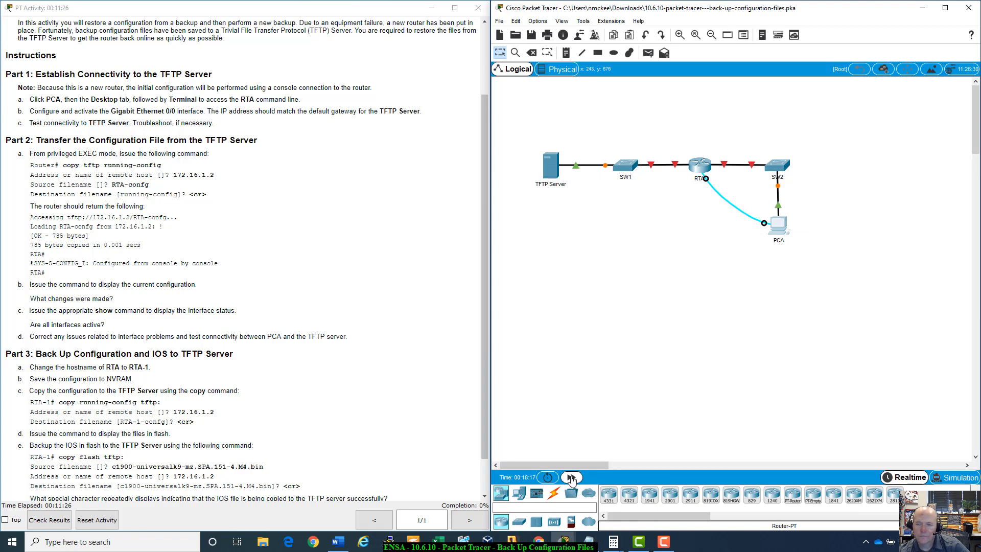
click(572, 478)
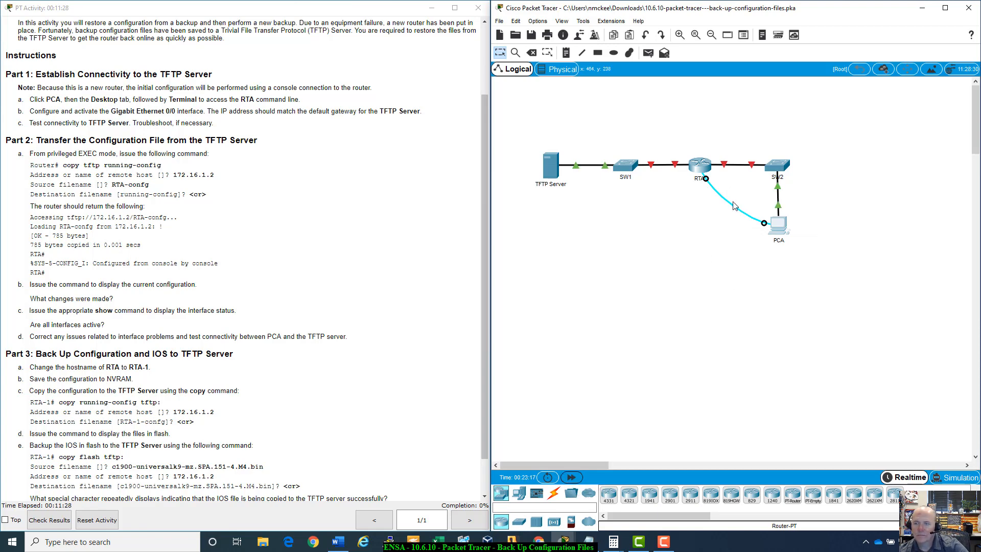
Open a terminal session to the router from PCA with the default port settings and answer no to the initial configuration dialog
click(782, 226)
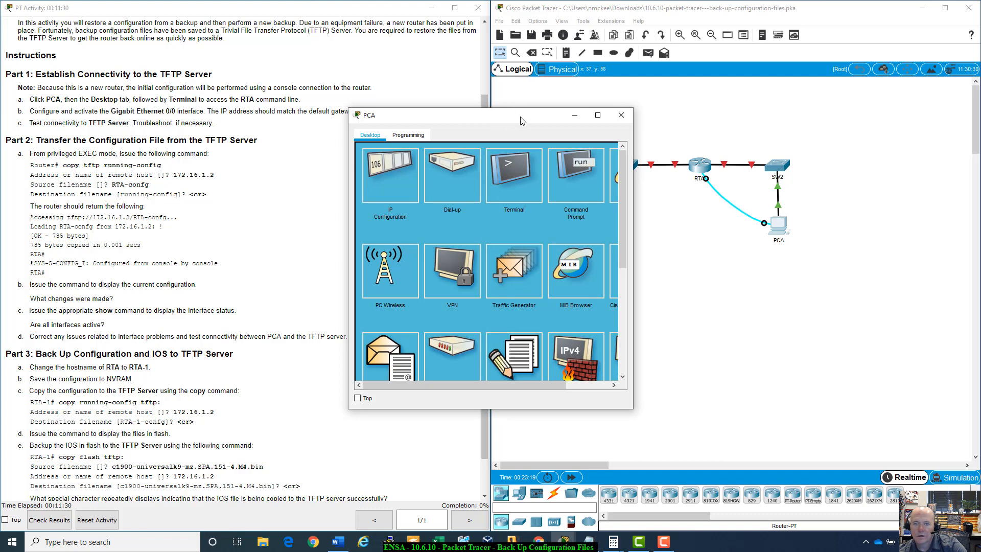
drag(520, 116, 704, 151)
click(683, 207)
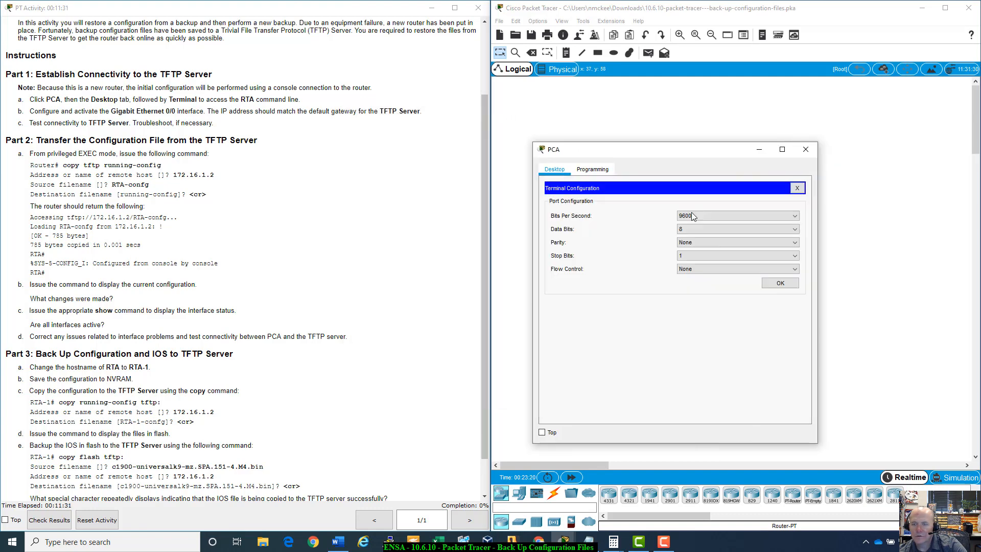
click(770, 284)
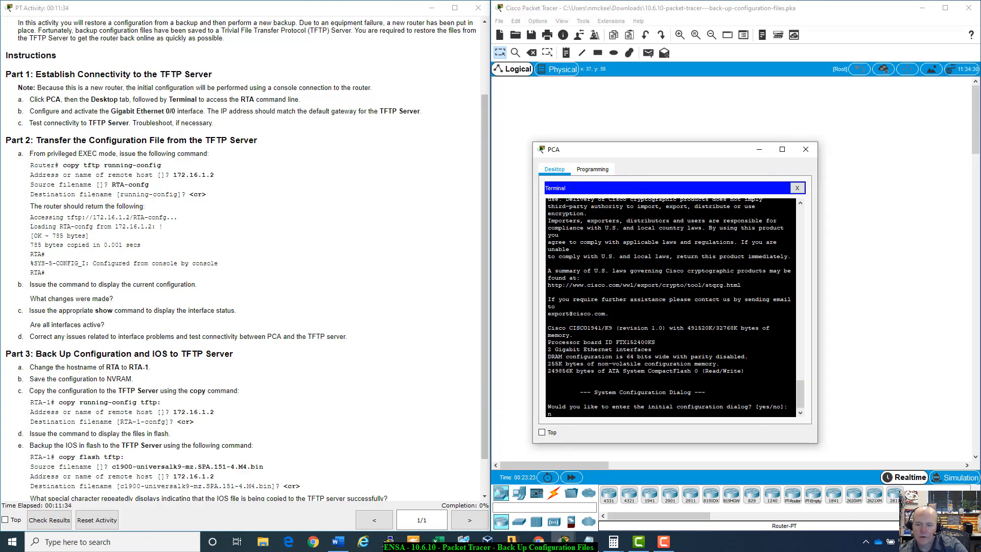
text(no)
key(Return)
key(Return)
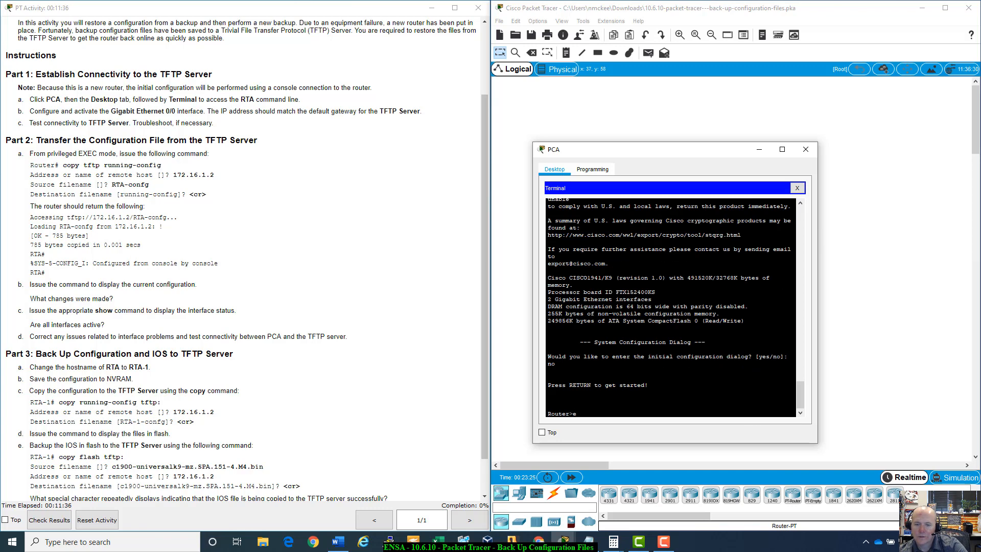
Enter privileged EXEC mode with enable, global configuration with config t, and interface configuration with int g0/0
text(enable)
key(Return)
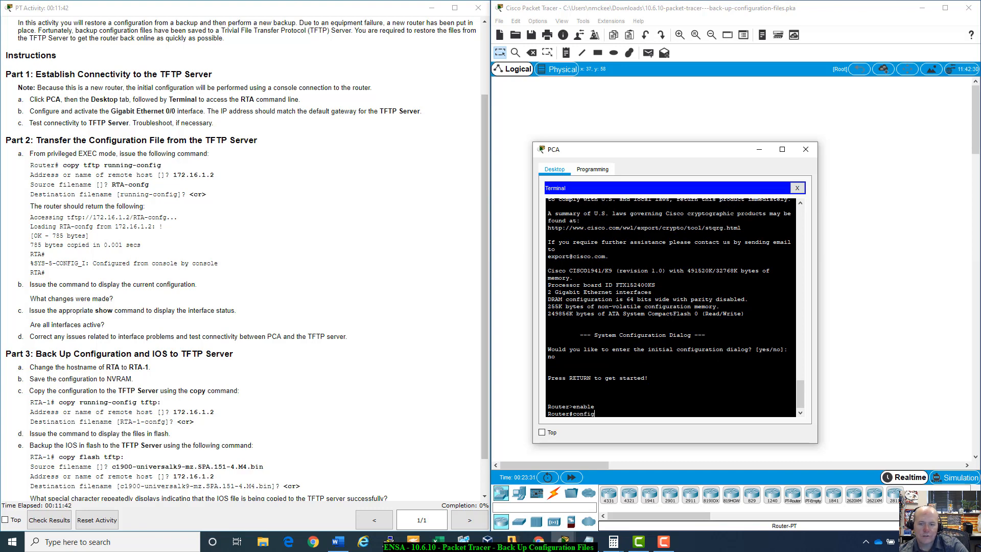
text(config t)
key(Return)
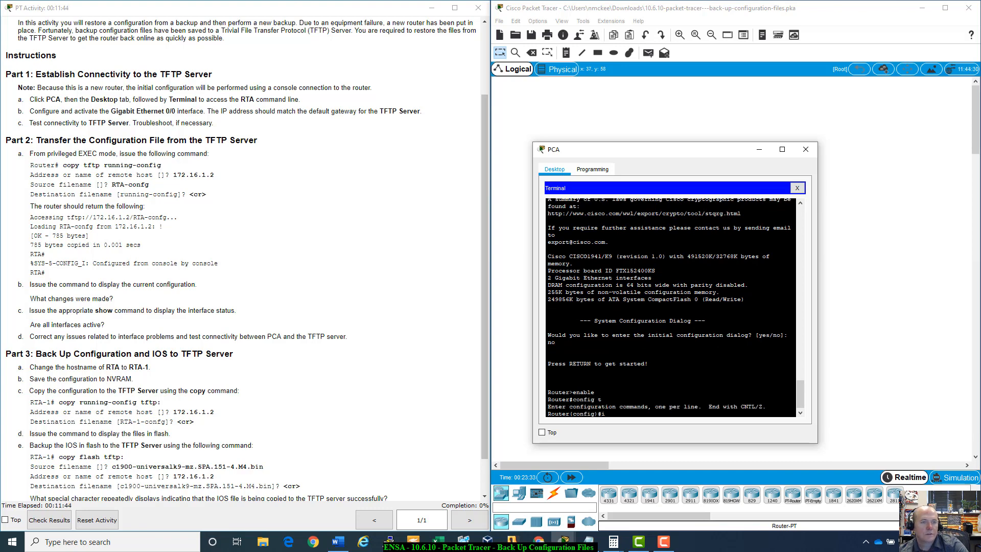
text(ing g0)
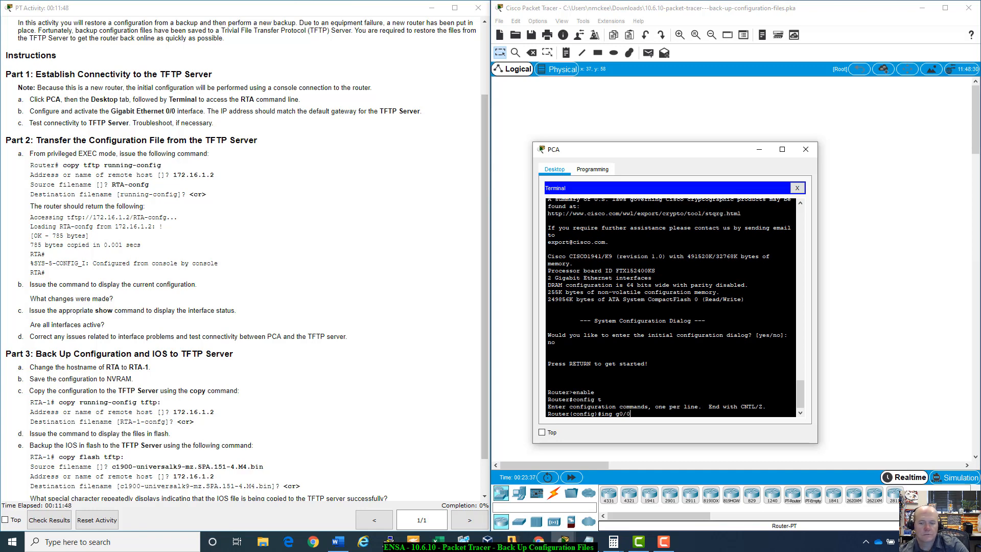
text(/0)
key(Return)
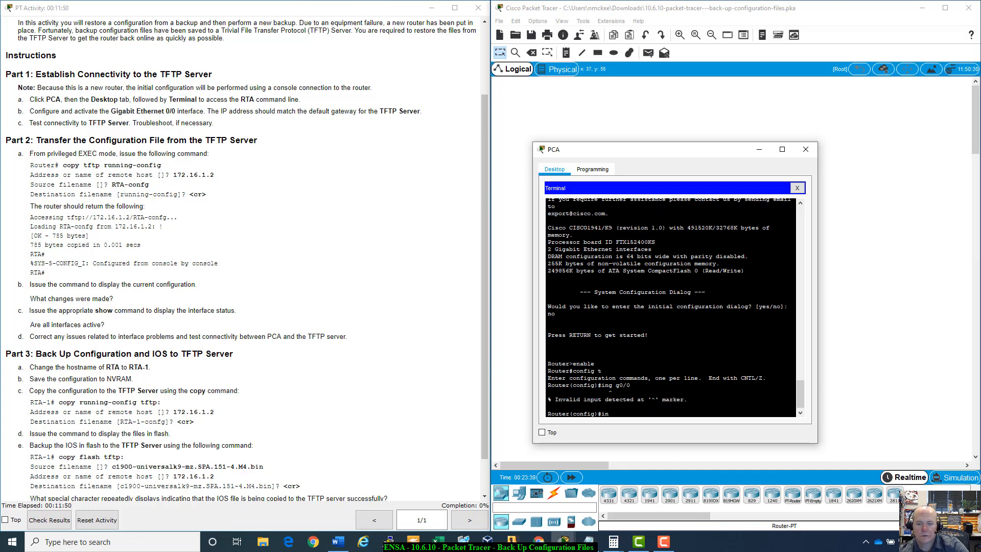
text(int g0/0)
key(Return)
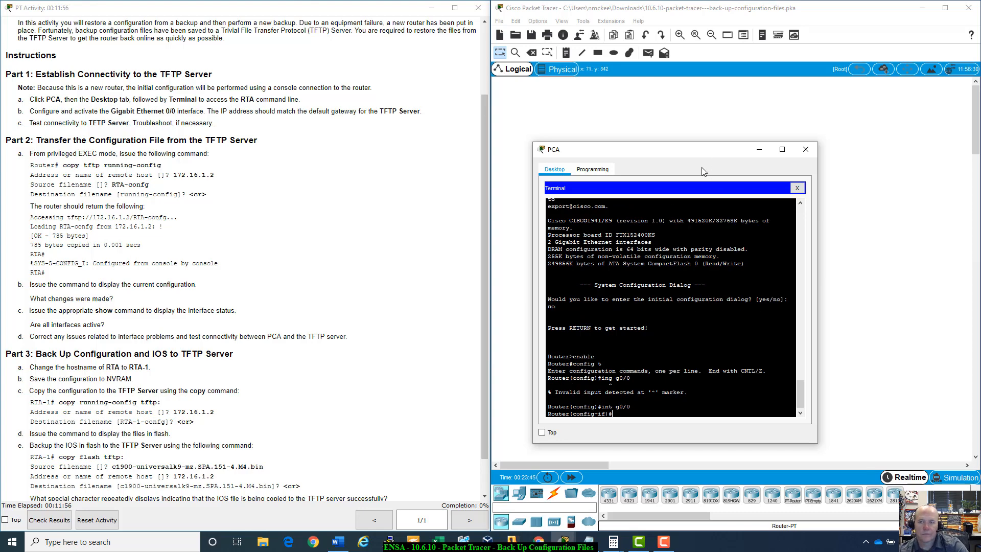
Check the default gateway and subnet mask in the TFTP Server's IP configuration, keeping PCA's terminal open beside it
drag(708, 154, 294, 195)
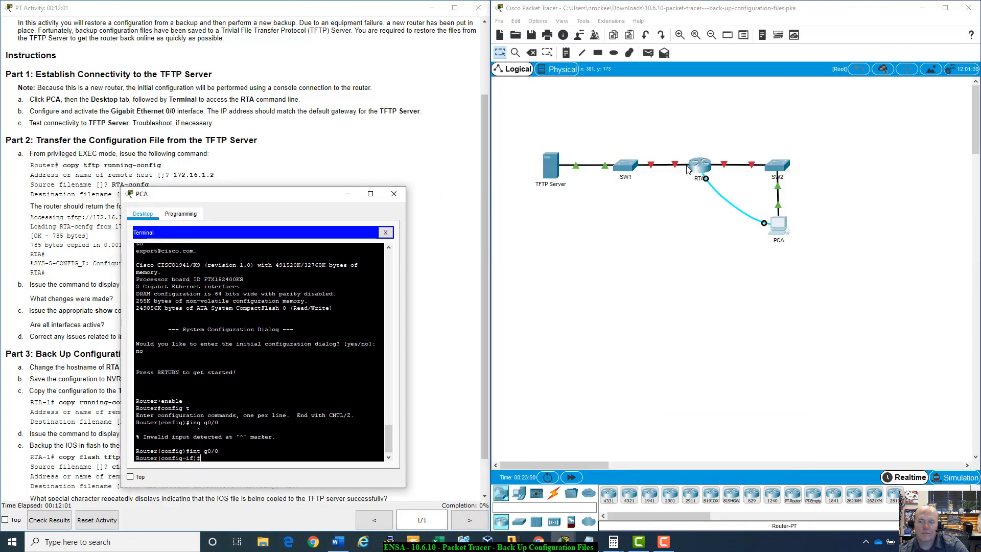
click(557, 172)
click(404, 135)
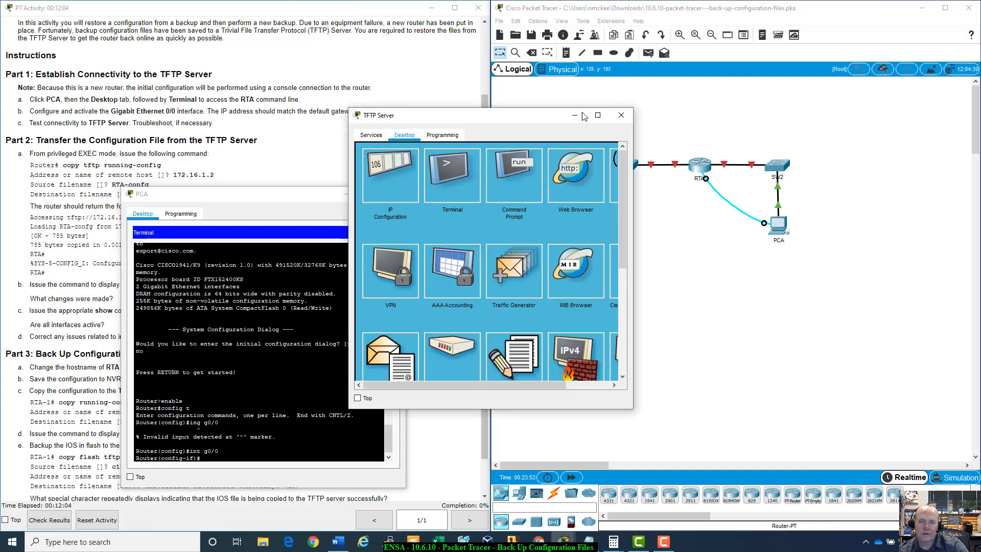
drag(464, 121, 646, 110)
click(564, 168)
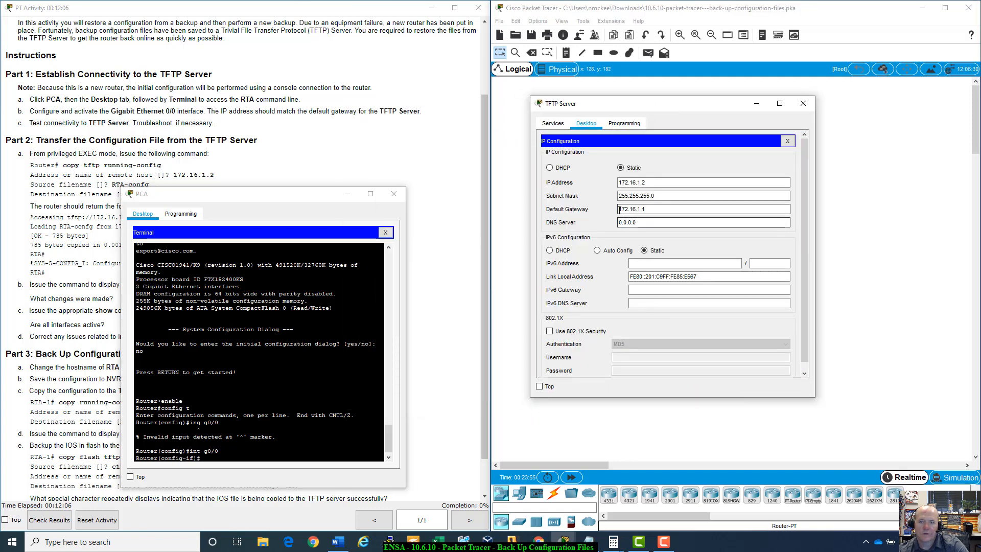
drag(619, 209, 686, 205)
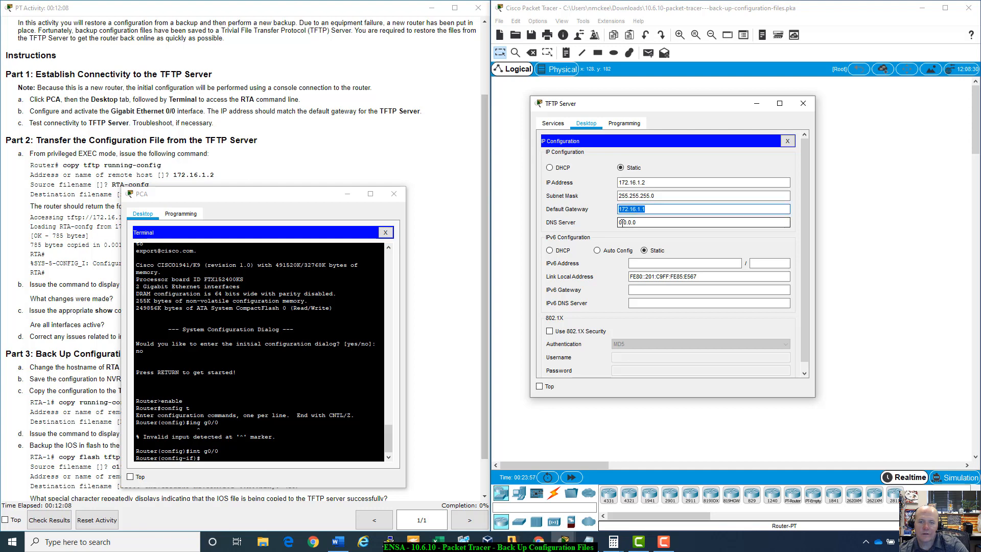
drag(619, 196, 657, 196)
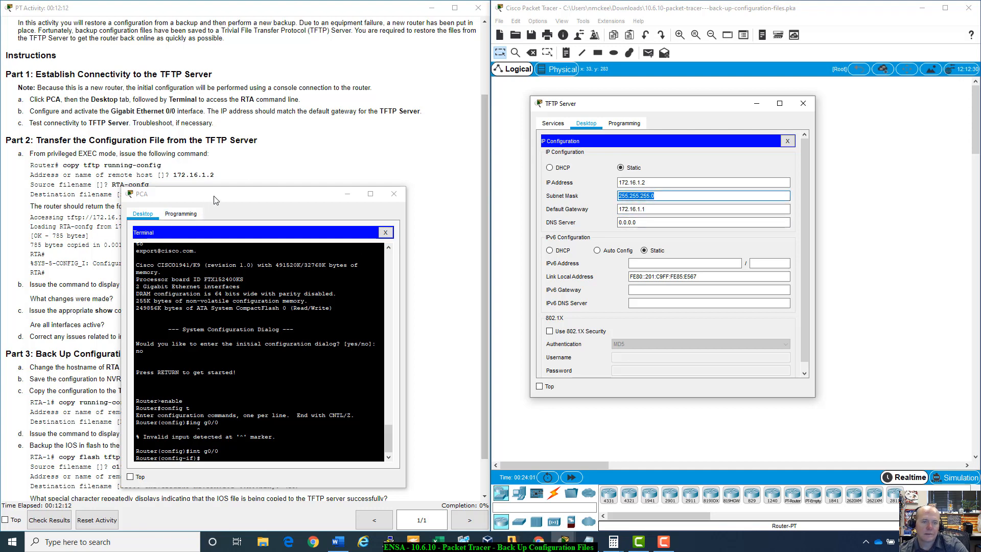
Assign IP address 172.16.1.1 with subnet mask 255.255.255.0 to the router's GigabitEthernet0/0 interface from PCA's terminal
drag(215, 200, 265, 203)
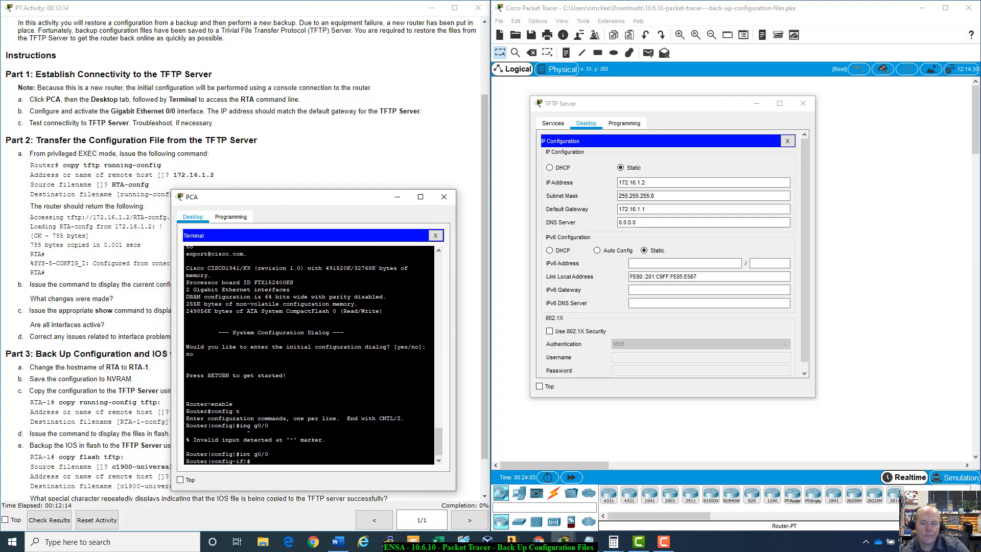
text(ip add)
key(Tab)
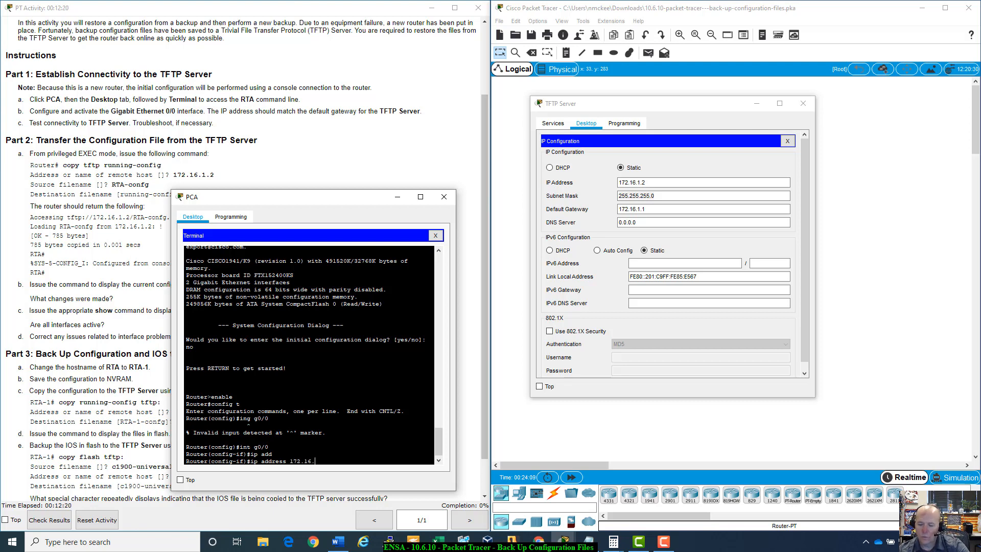
text(172.16.1.1 )
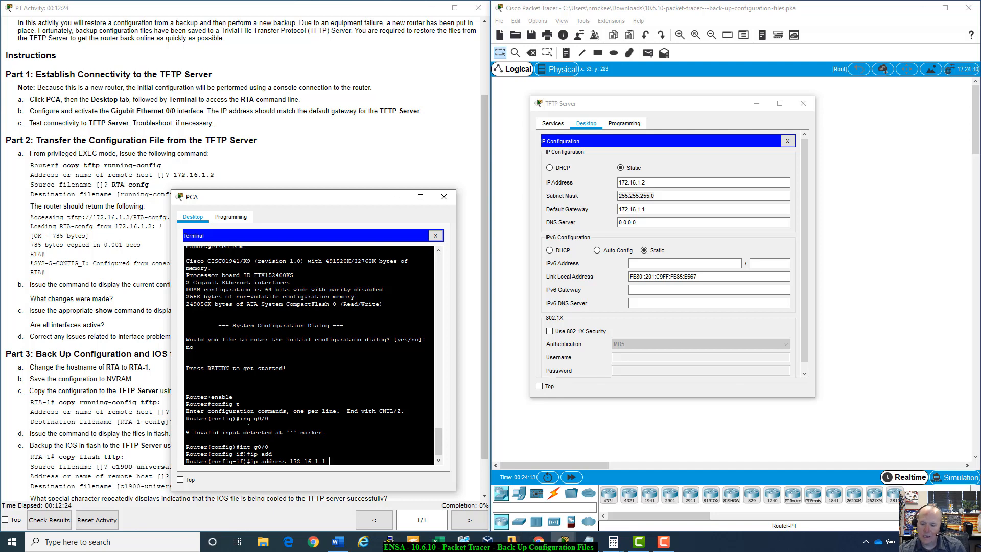
text(255.255.2)
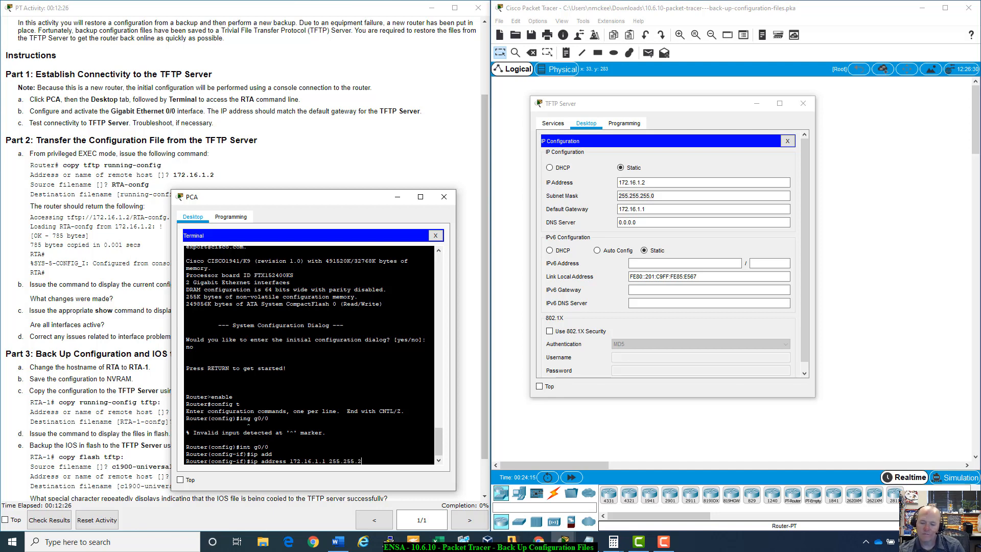
text(55.0)
key(Return)
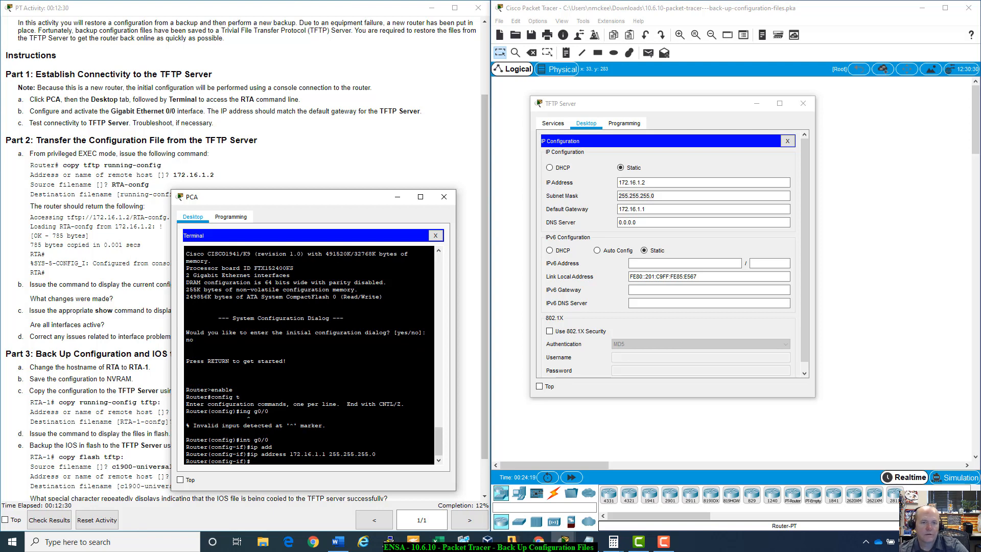
Activate the router's GigabitEthernet0/0 interface with no shutdown
drag(311, 197, 645, 220)
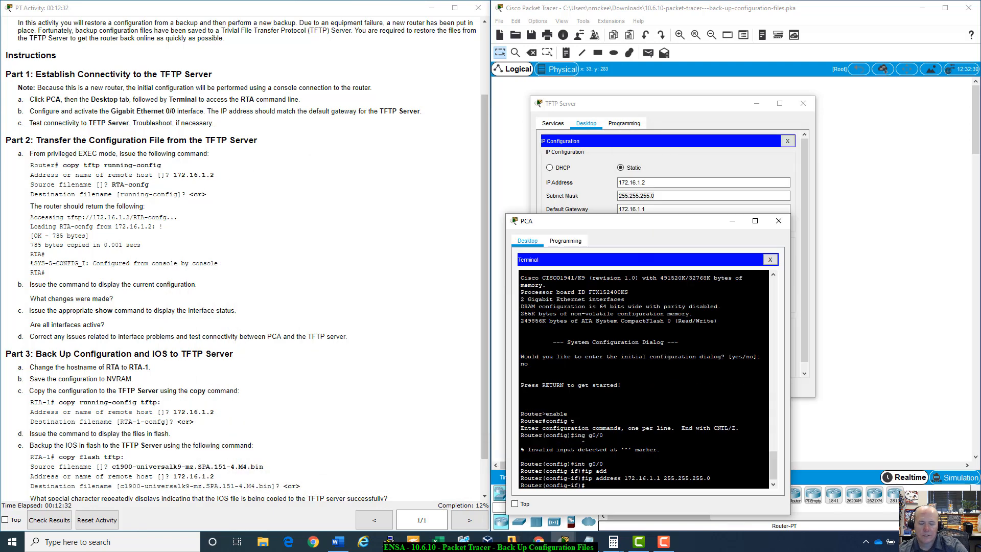
text(no su)
key(Tab)
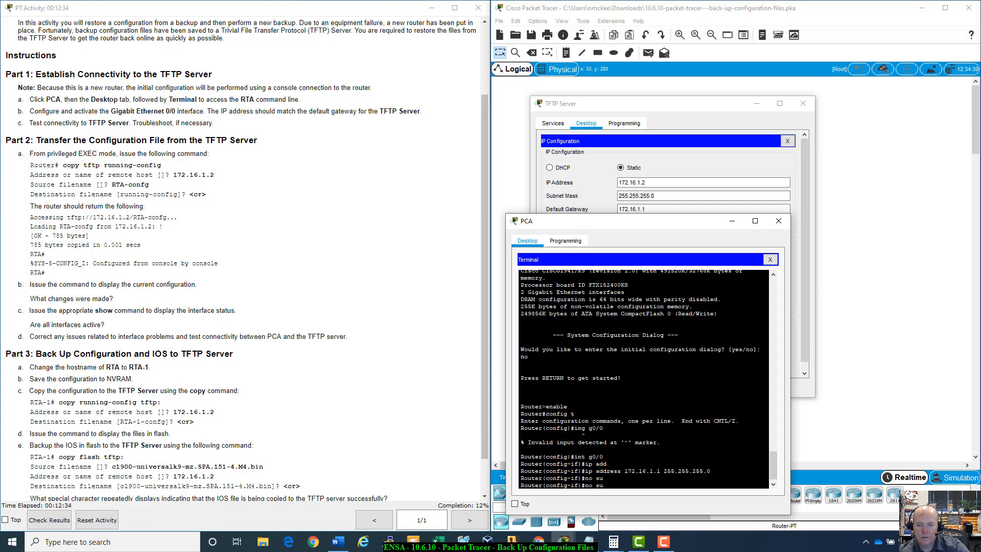
text(sh)
key(Tab)
key(Return)
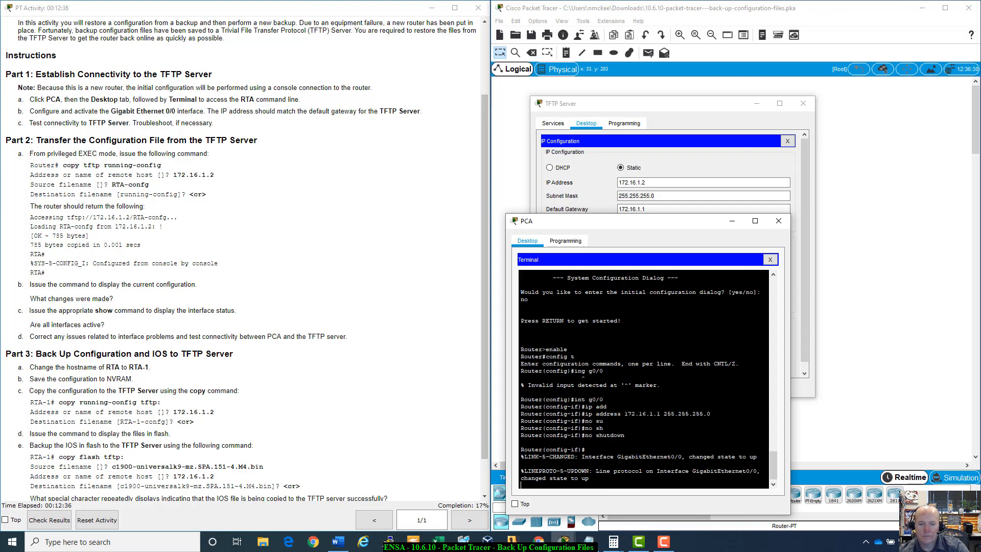
key(Return)
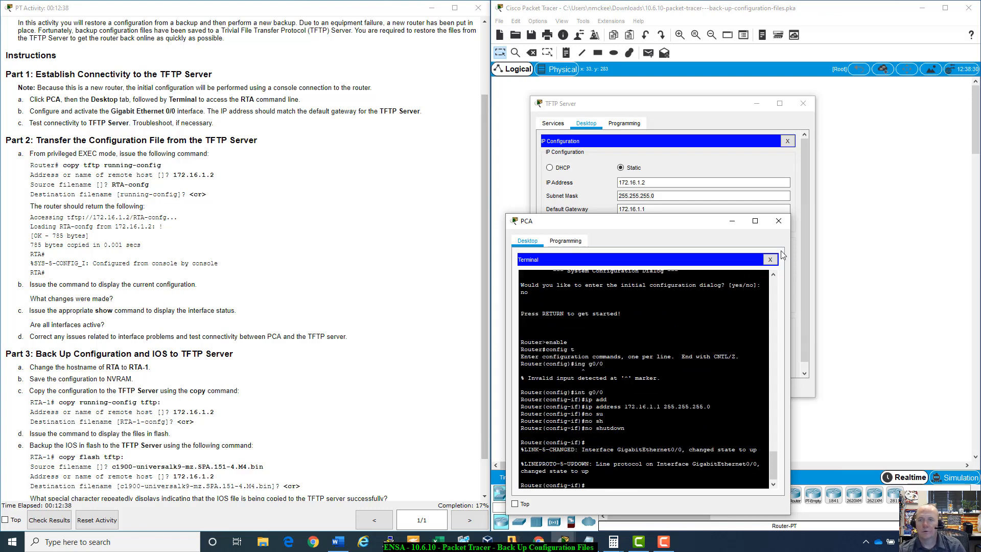
Close the TFTP Server window and open RTA's command line interface, keeping the topology and connectivity instruction in view
click(804, 103)
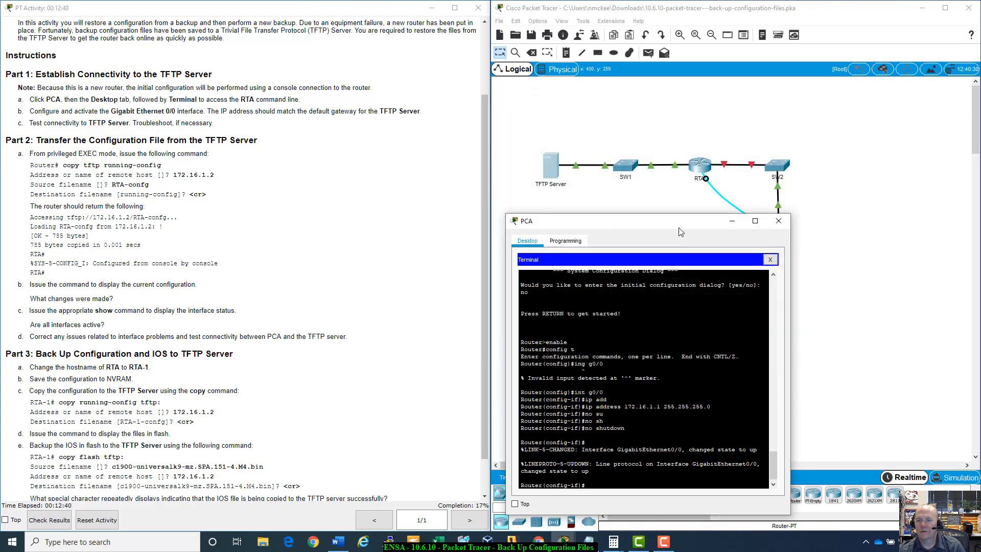
drag(683, 224, 715, 359)
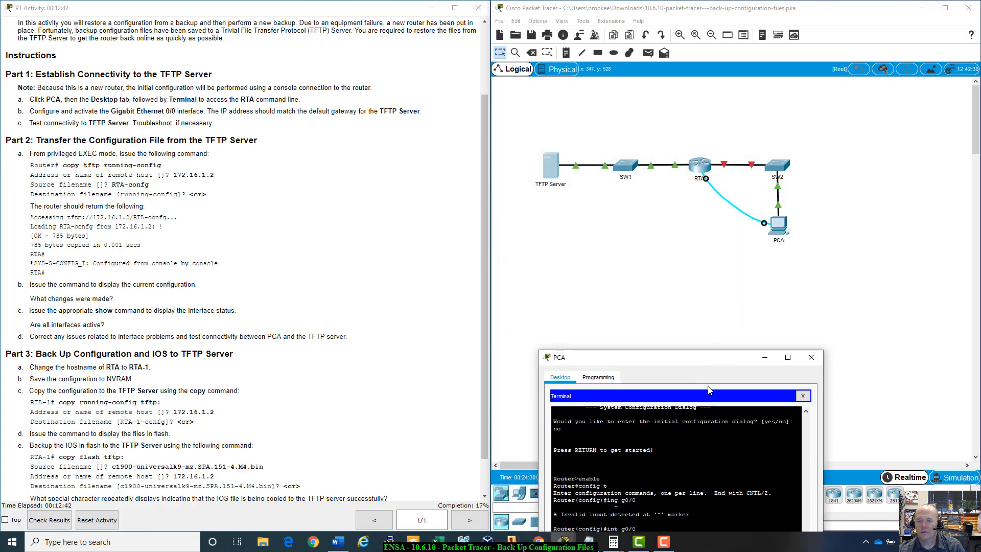
drag(713, 357, 708, 233)
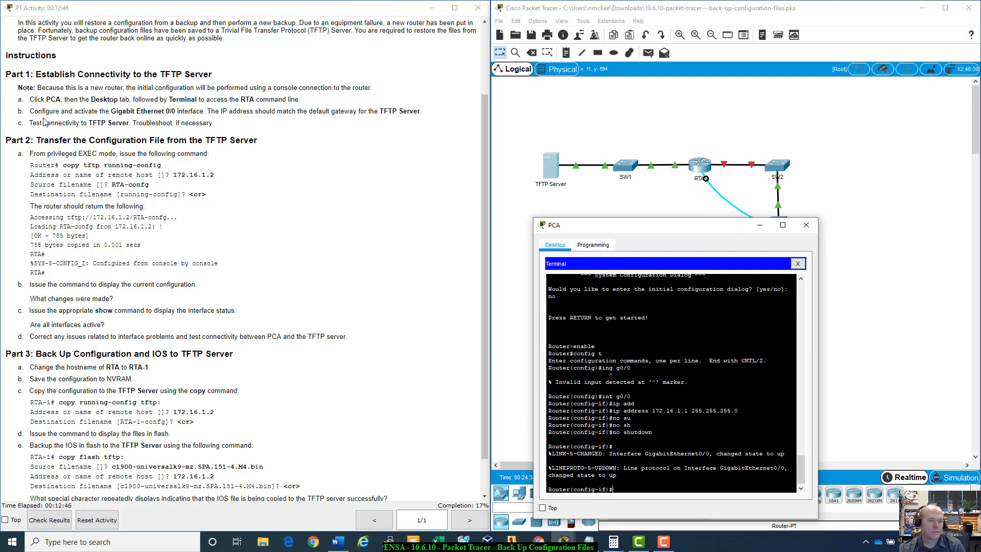
drag(29, 122, 213, 123)
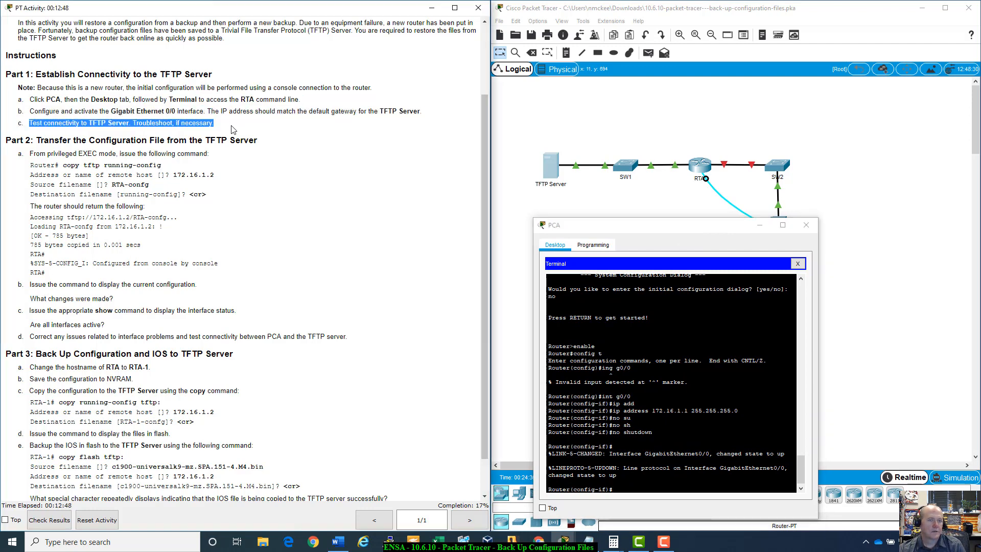
drag(720, 226, 374, 310)
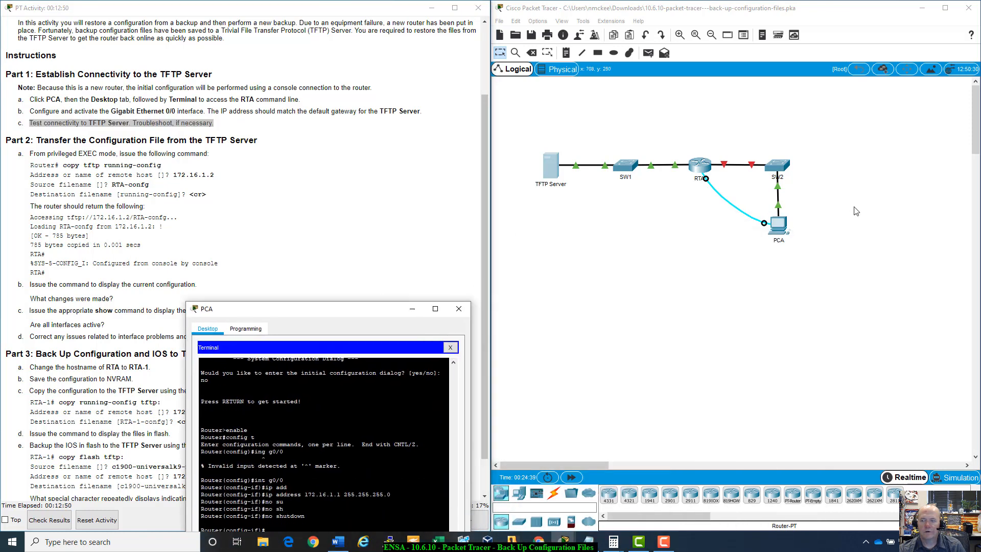
click(704, 164)
drag(546, 117, 752, 225)
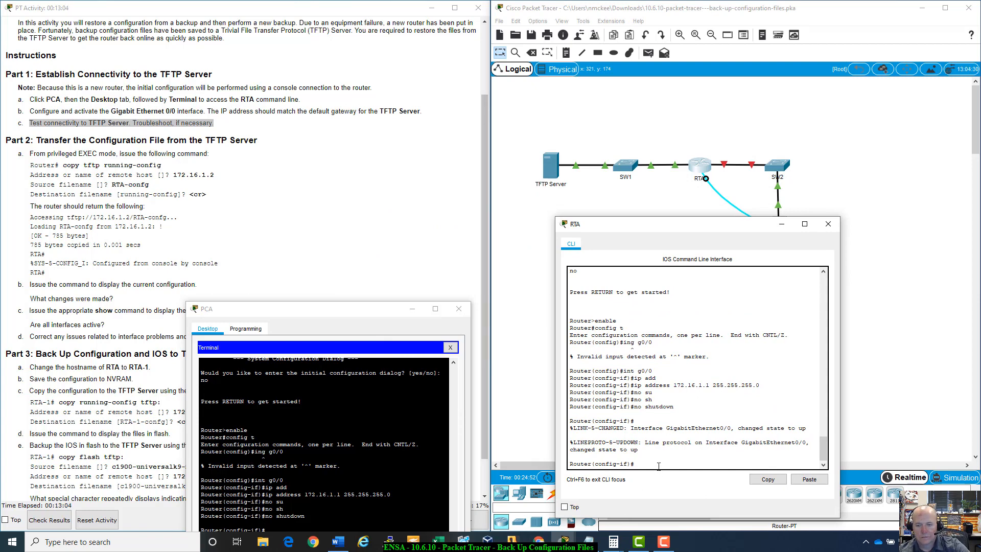
Leave interface and global configuration modes on RTA with exit to return to privileged EXEC mode
text(e)
key(BackSpace)
key(BackSpace)
text(xit)
key(Return)
text(er(config)#e)
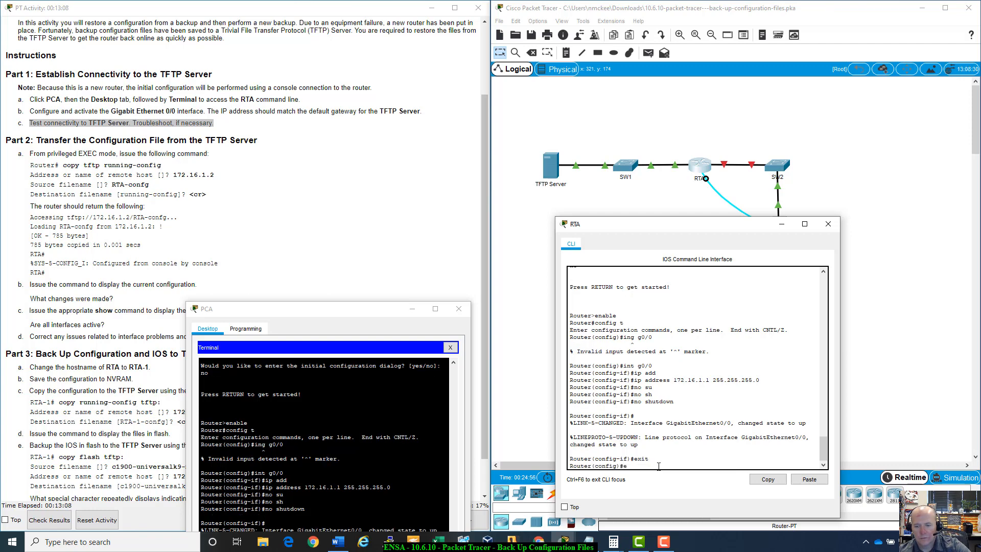
text(ix)
key(Return)
text(exit)
key(Return)
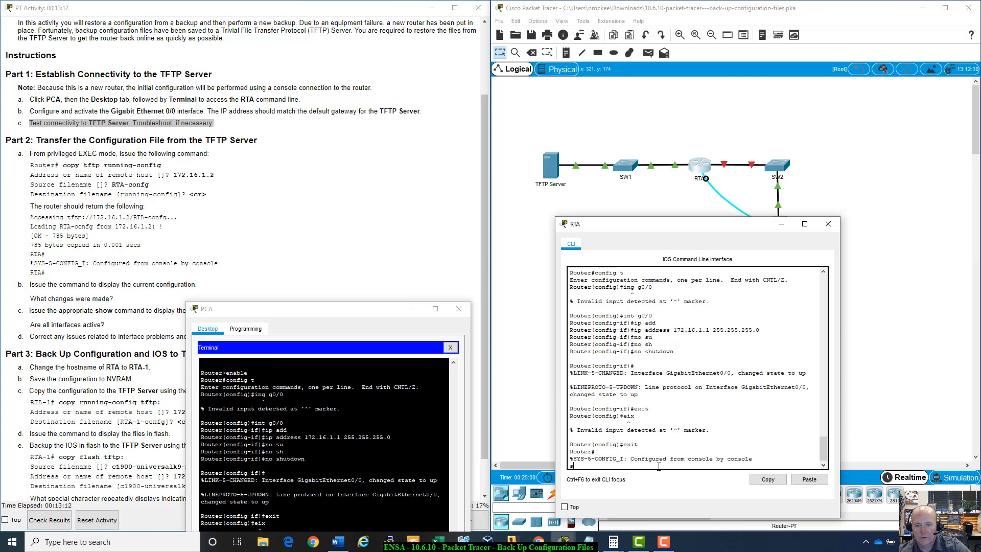
Ping the TFTP Server at 172.16.1.2 from RTA, looking up the address in the server's IP configuration
key(Return)
text(pi)
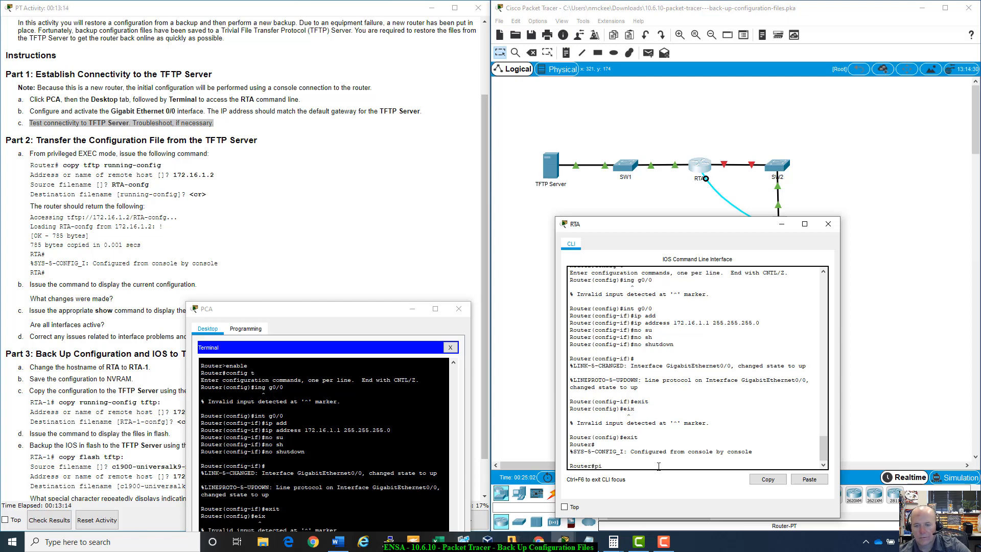
text(ig)
text(ng)
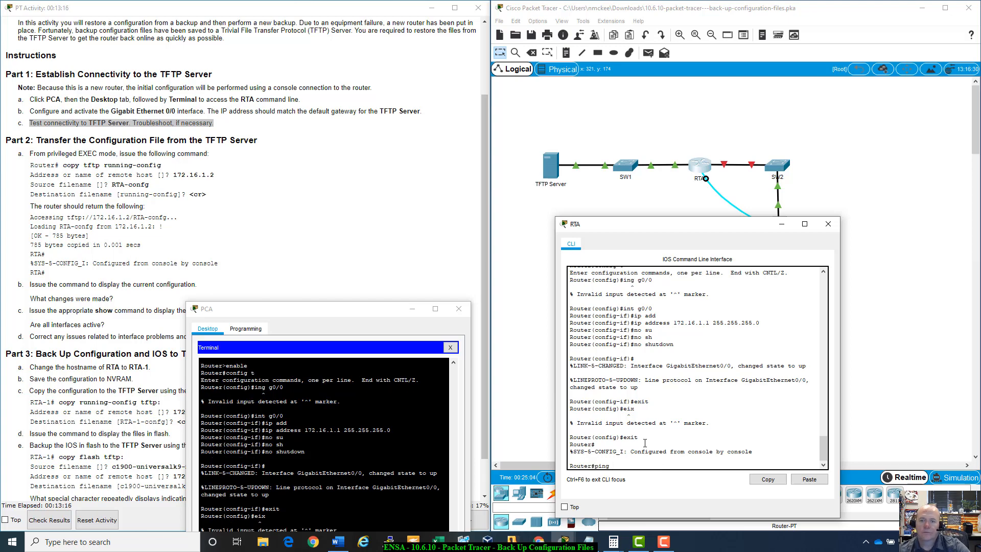
click(552, 165)
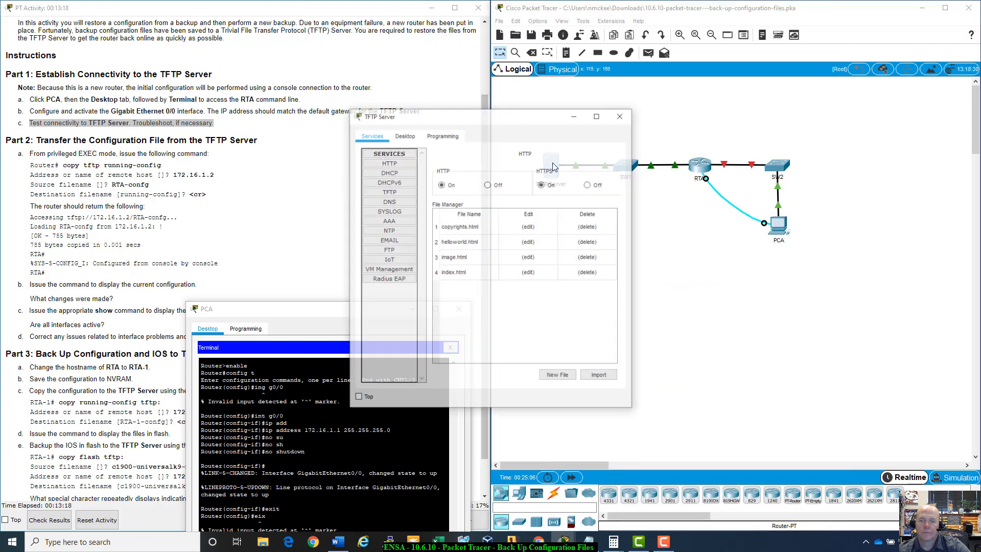
click(412, 135)
click(399, 162)
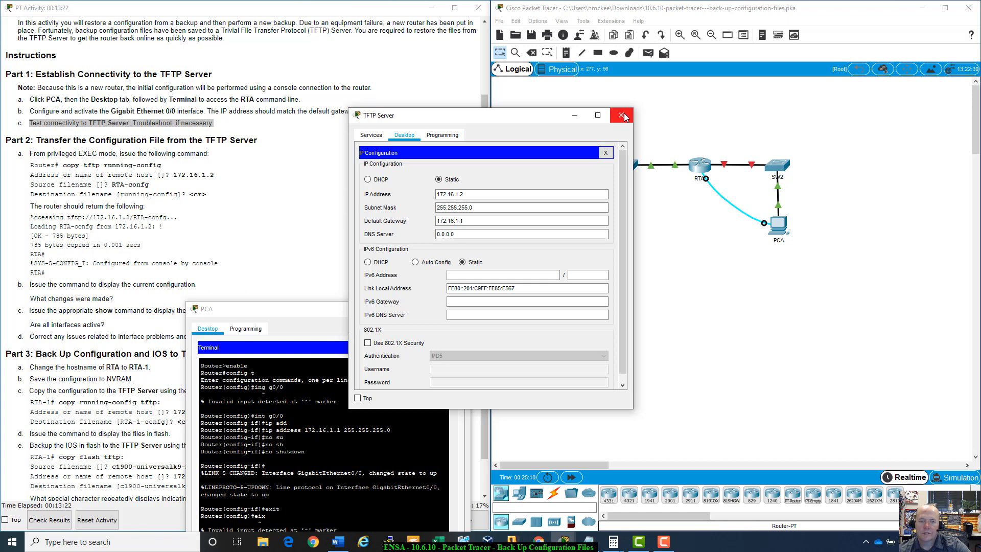
click(624, 117)
click(699, 164)
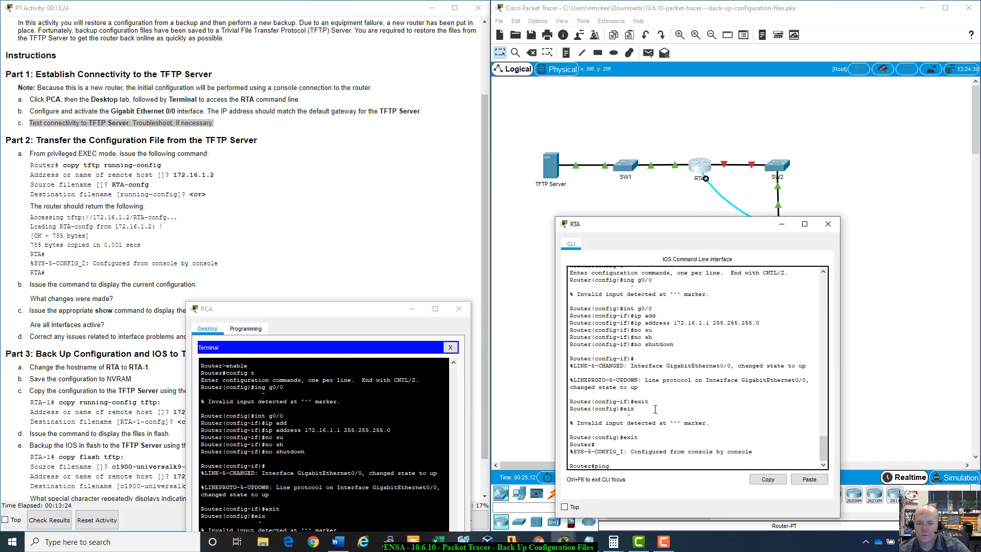
text(172.16)
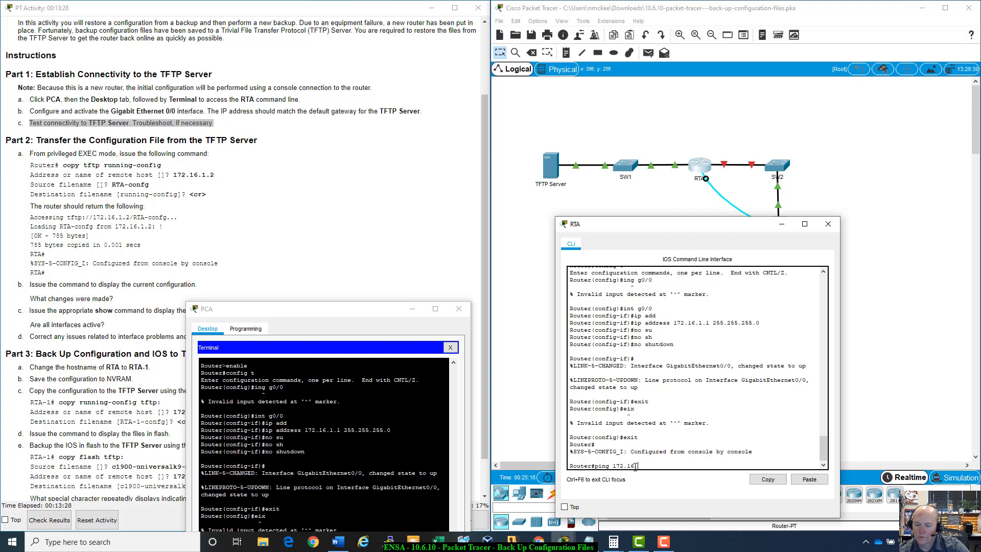
text(.1.2)
key(Return)
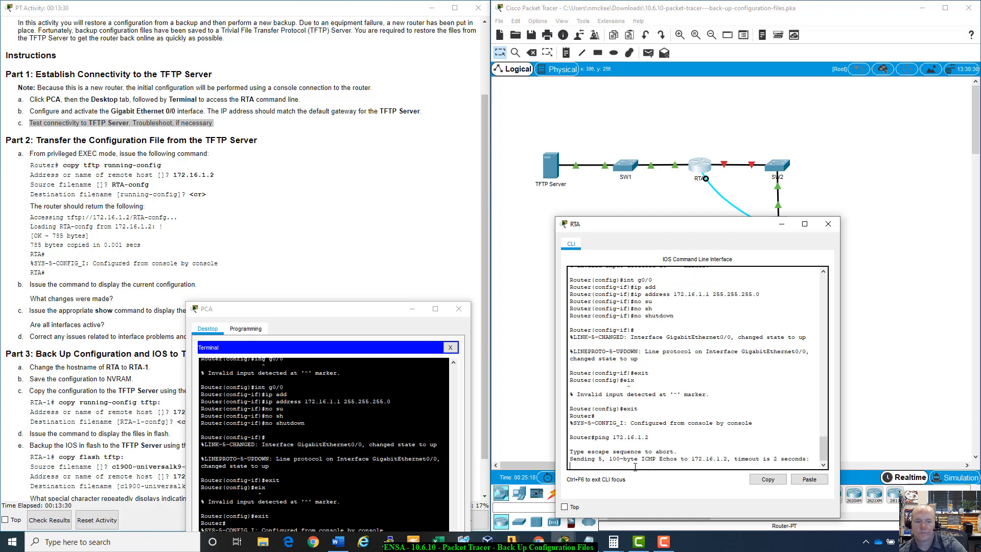
Close PCA's window, repeat the ping to the TFTP Server from RTA, and close RTA's command line
click(458, 309)
drag(643, 224, 634, 219)
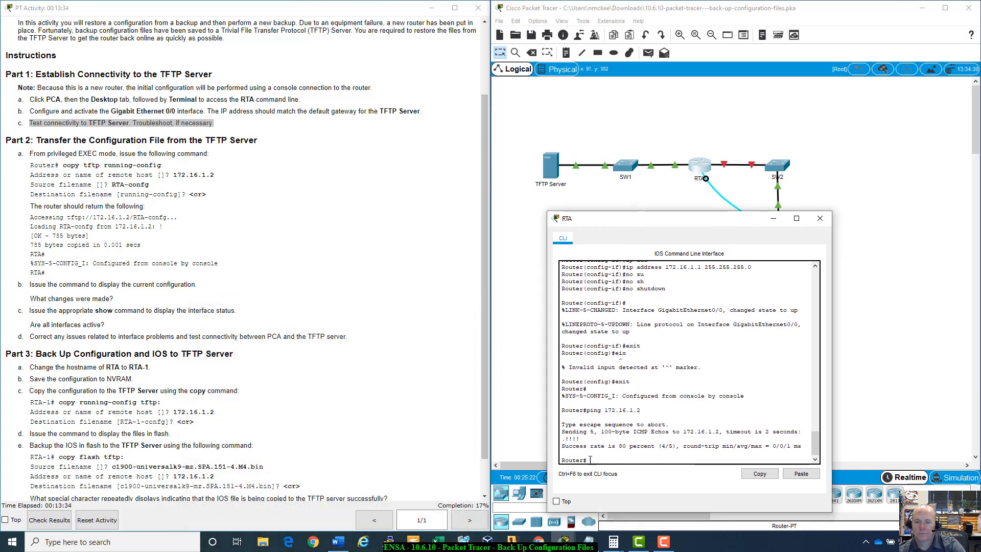
key(Up)
key(Return)
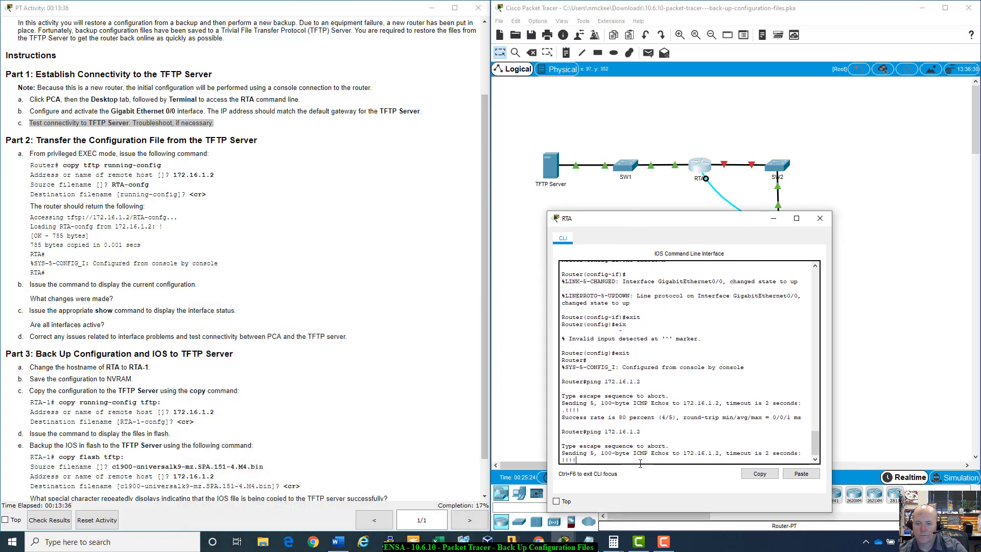
click(820, 218)
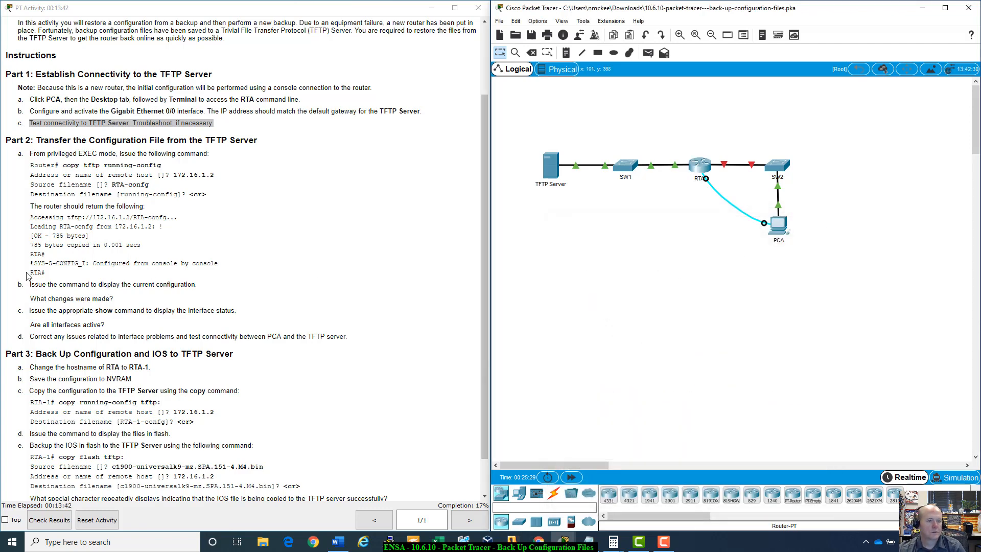
Reopen the terminal session to the router from PCA with the default port settings, flow control None
click(31, 153)
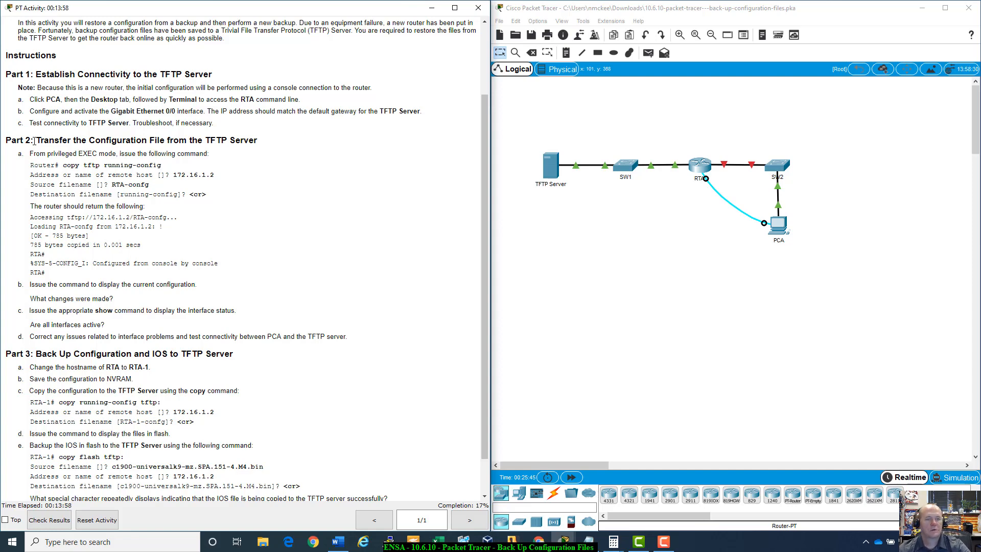
click(786, 229)
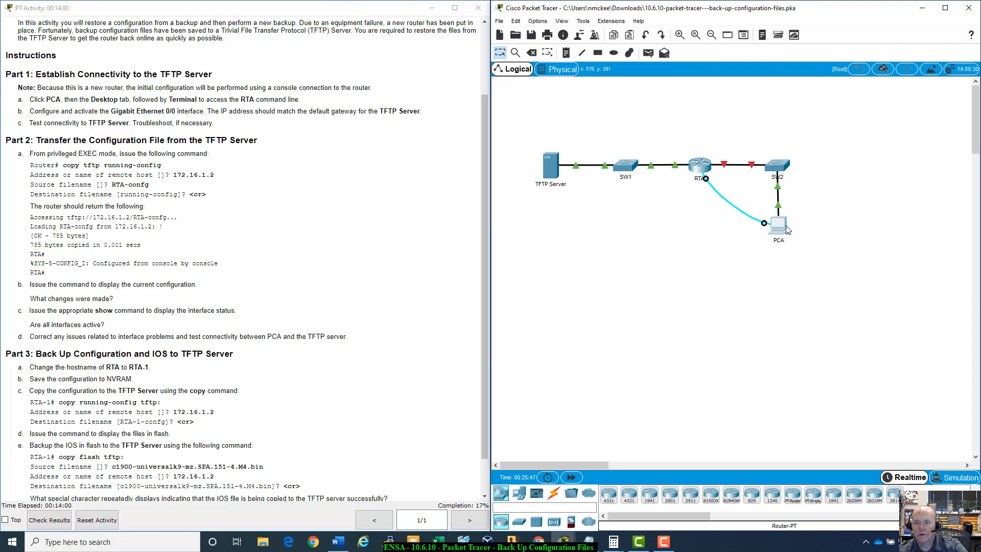
drag(487, 120, 678, 188)
click(695, 248)
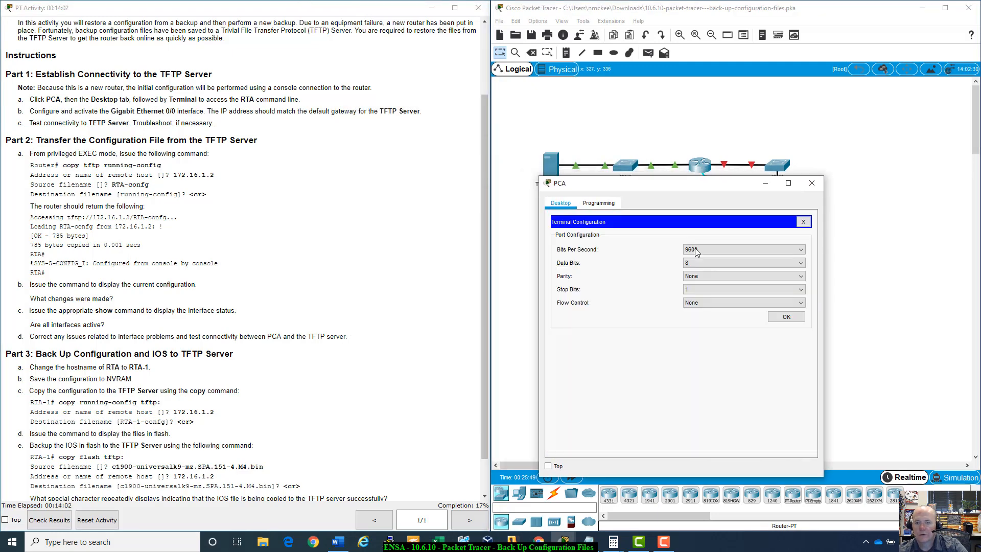
click(797, 306)
click(774, 365)
click(778, 317)
drag(641, 409, 640, 416)
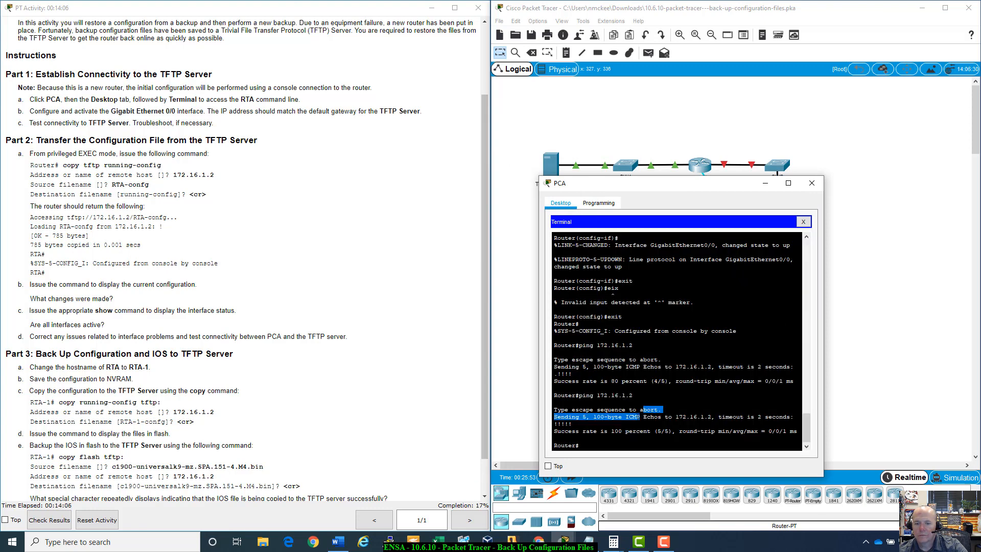
click(640, 417)
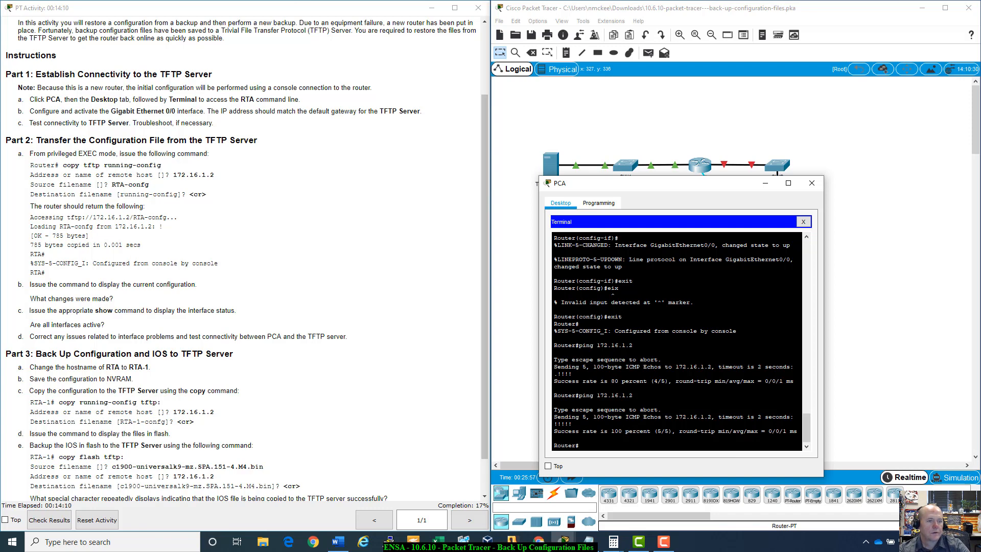
Copy RTA-confg from the TFTP Server at 172.16.1.2 into the router's running-config, accepting the default destination filename
text(copy t)
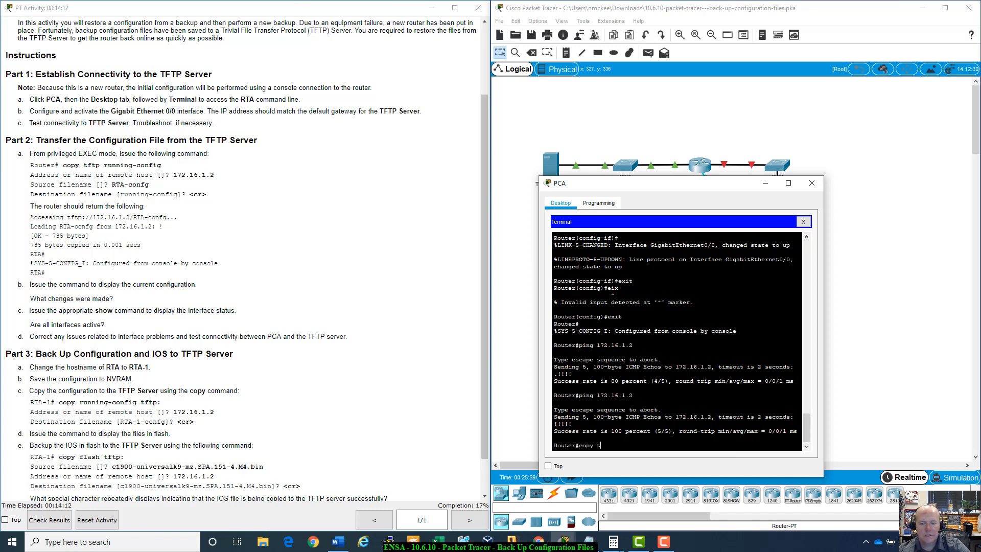
text(fp)
text(f)
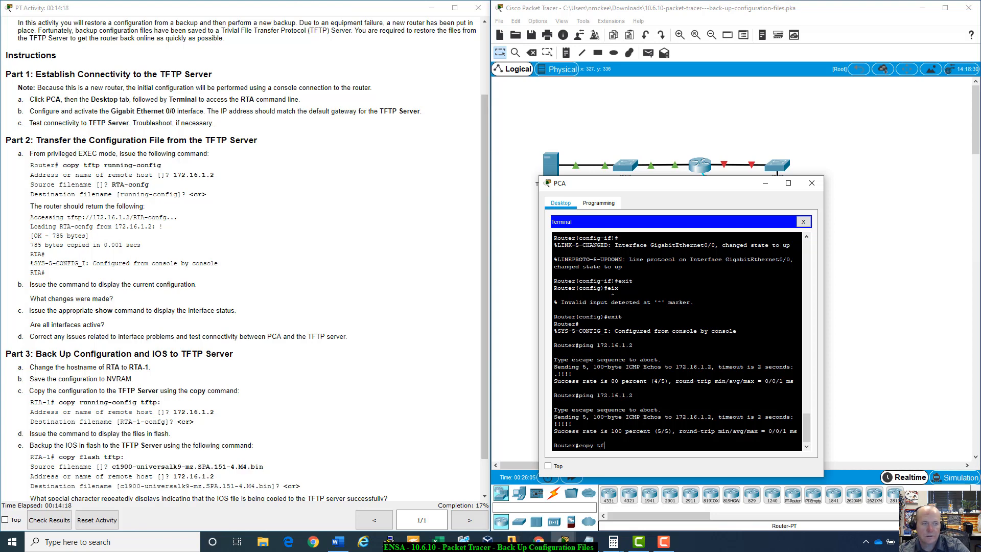
text(tp ru)
key(Tab)
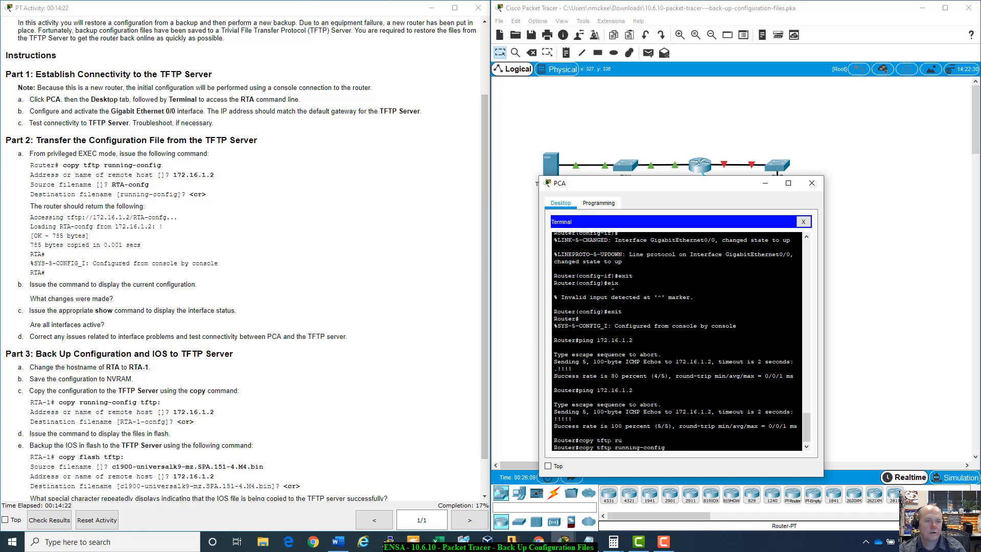
key(Return)
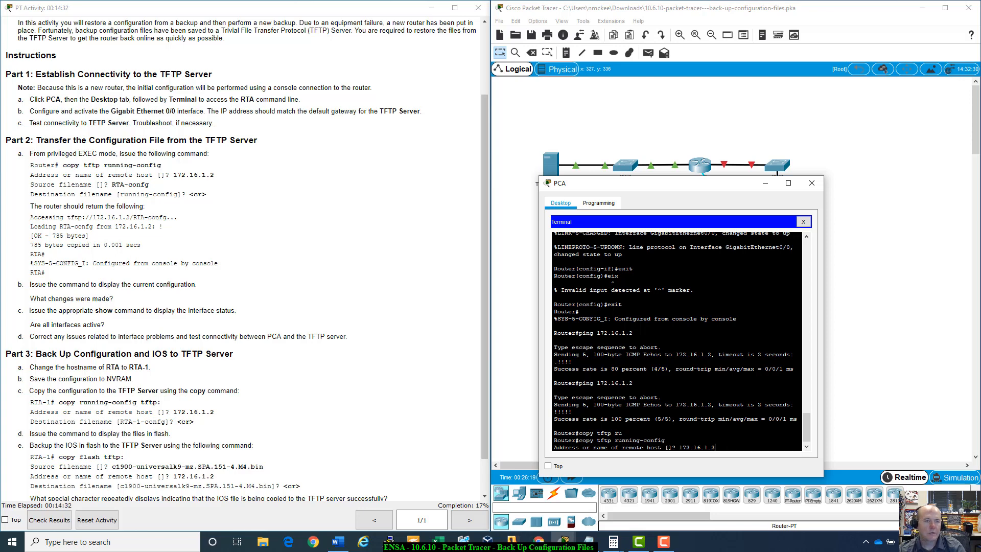
key(Return)
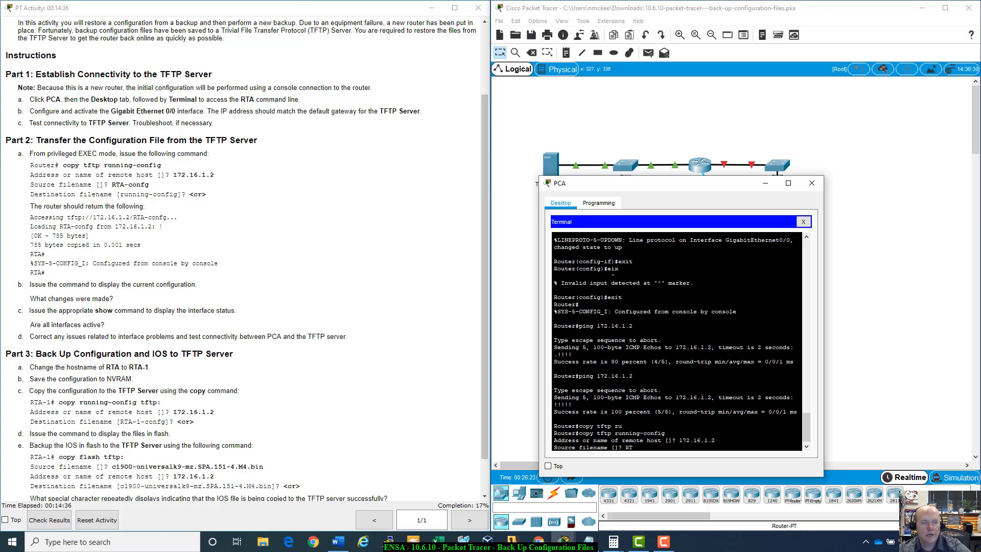
text(RTA-)
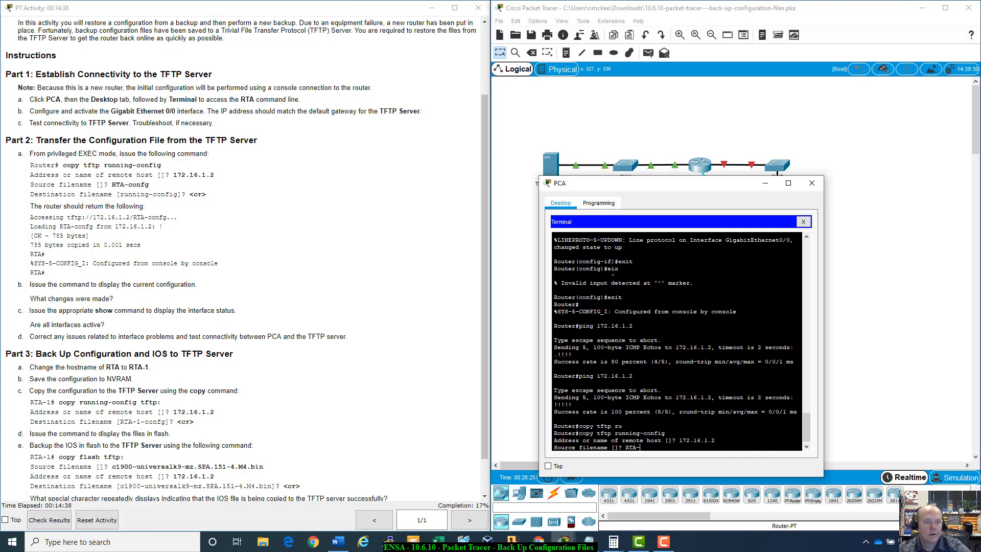
text(config)
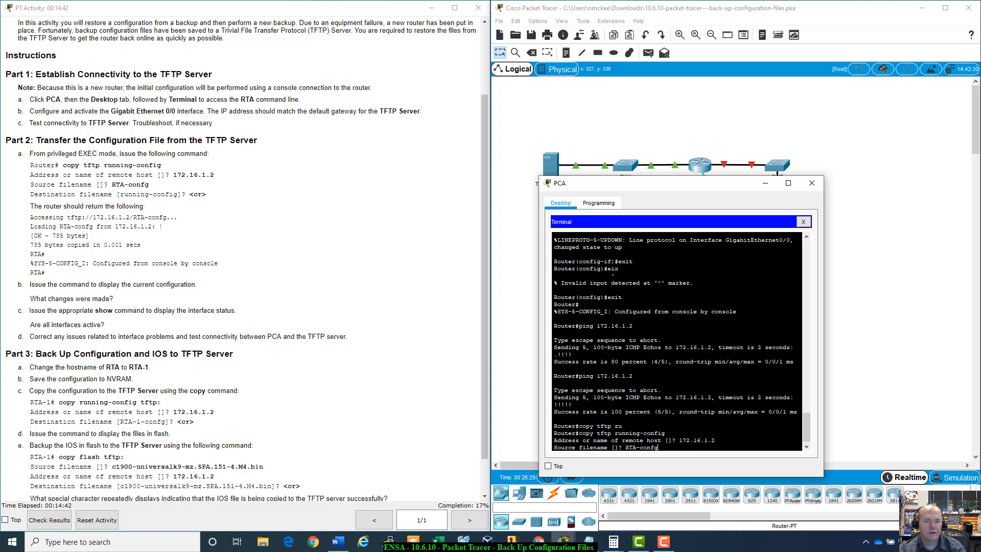
key(Return)
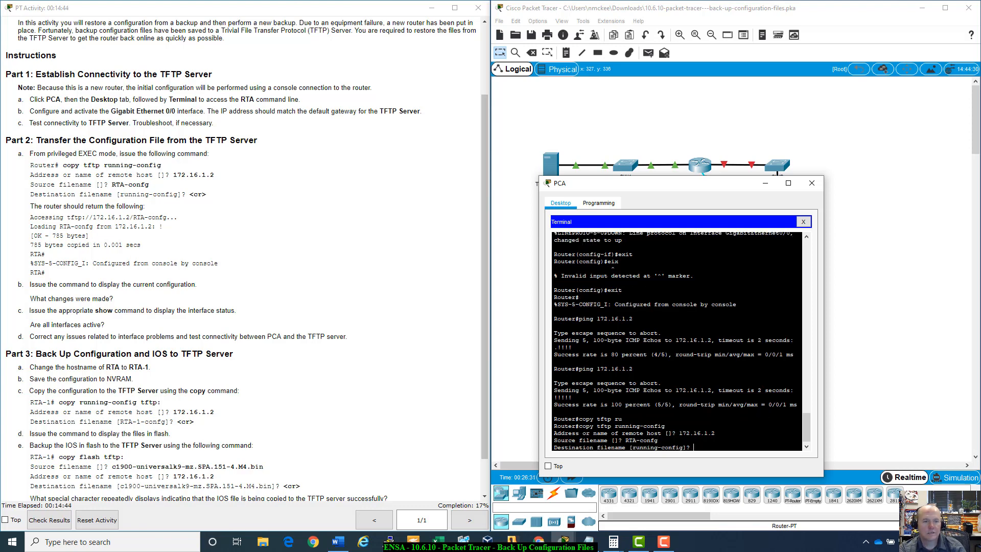
key(Return)
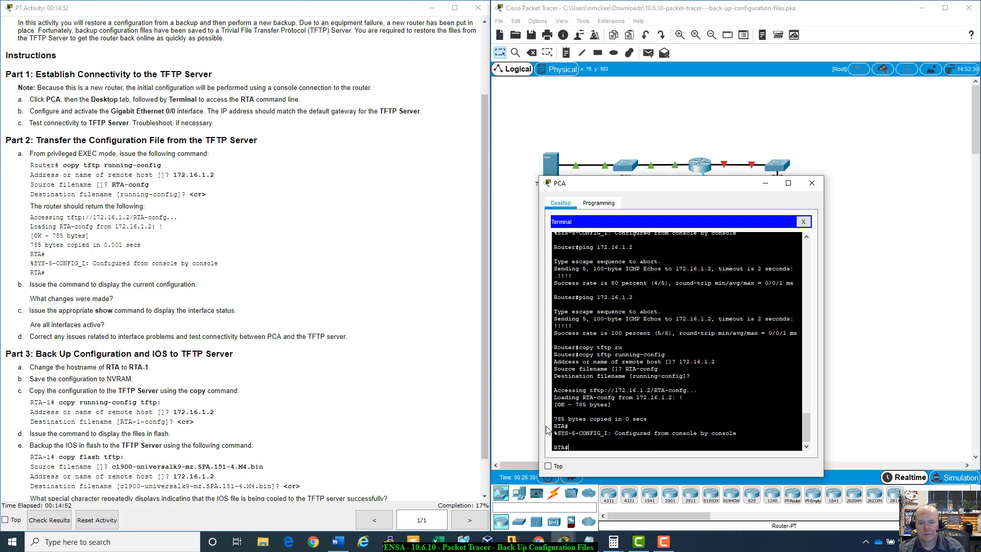
Compare the router's transfer output with the expected output in the Part 2 instructions
drag(555, 419, 634, 413)
click(648, 419)
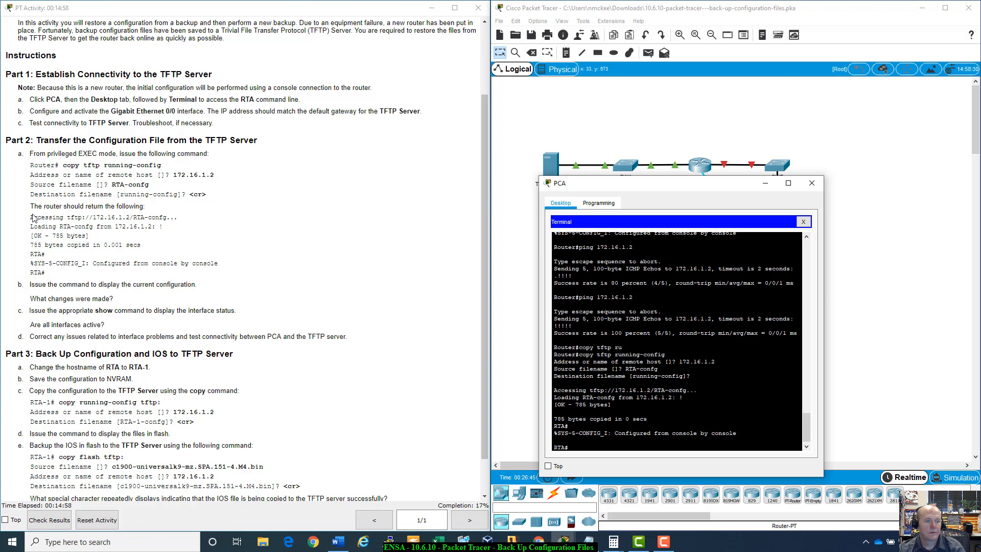
click(31, 252)
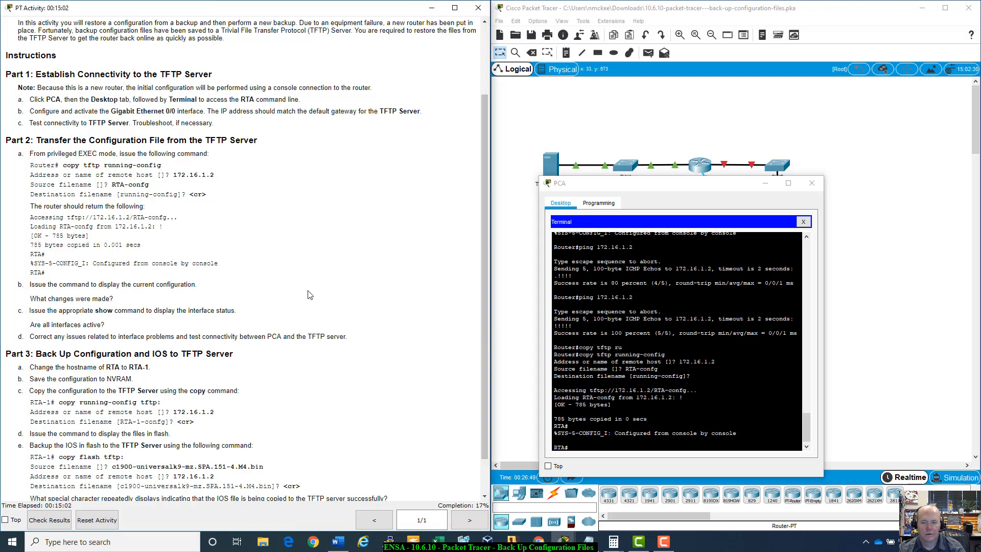
mouse_move(31, 272)
mouse_down()
mouse_move(65, 264)
mouse_move(89, 284)
mouse_move(215, 278)
mouse_up()
click(78, 273)
click(215, 278)
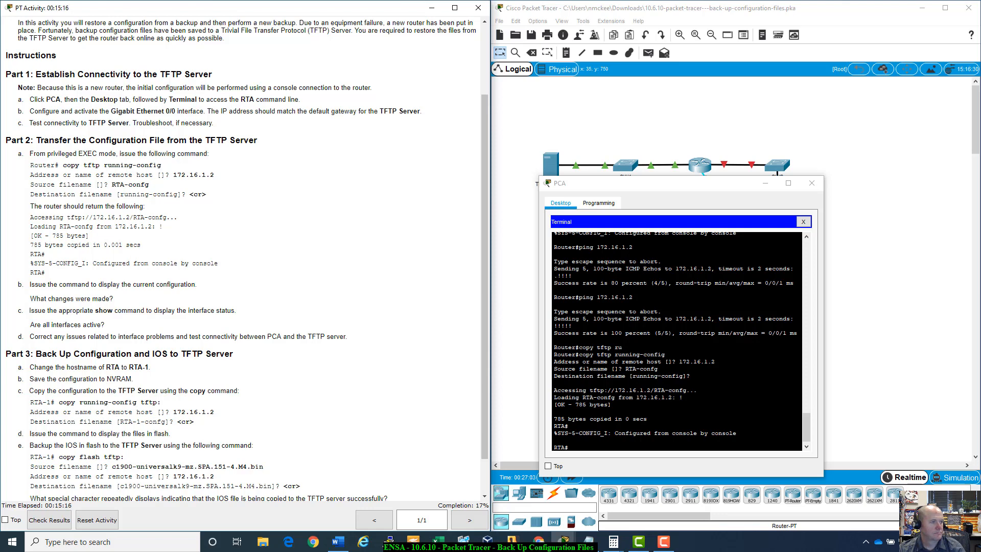
Display RTA's current configuration with show run and page through it to the end
click(616, 459)
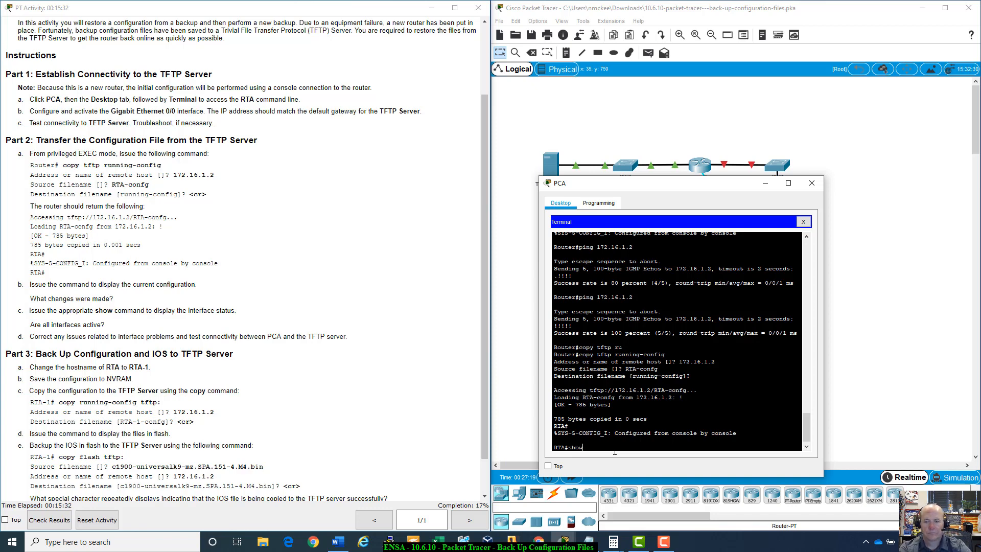
text(show run)
key(Return)
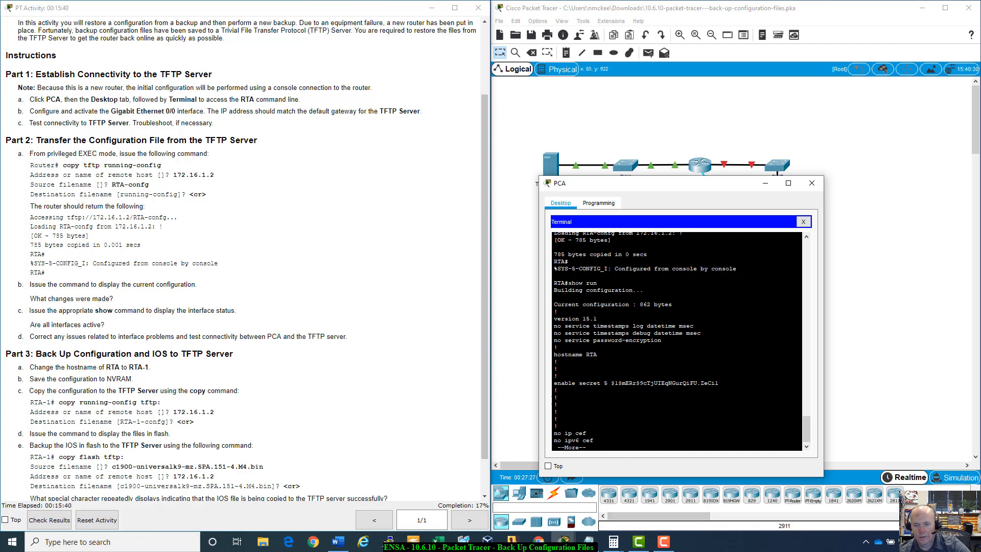
key(space)
key(space)
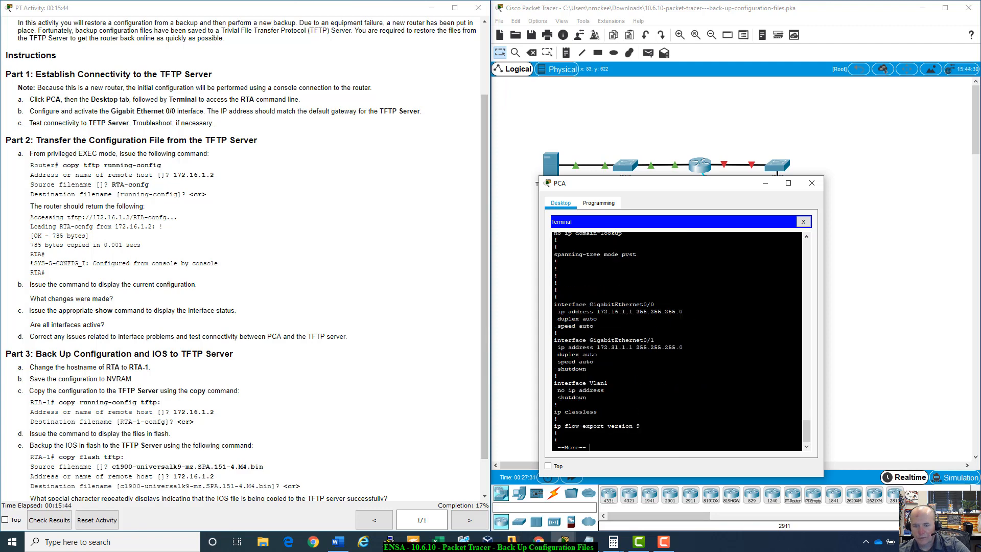
key(space)
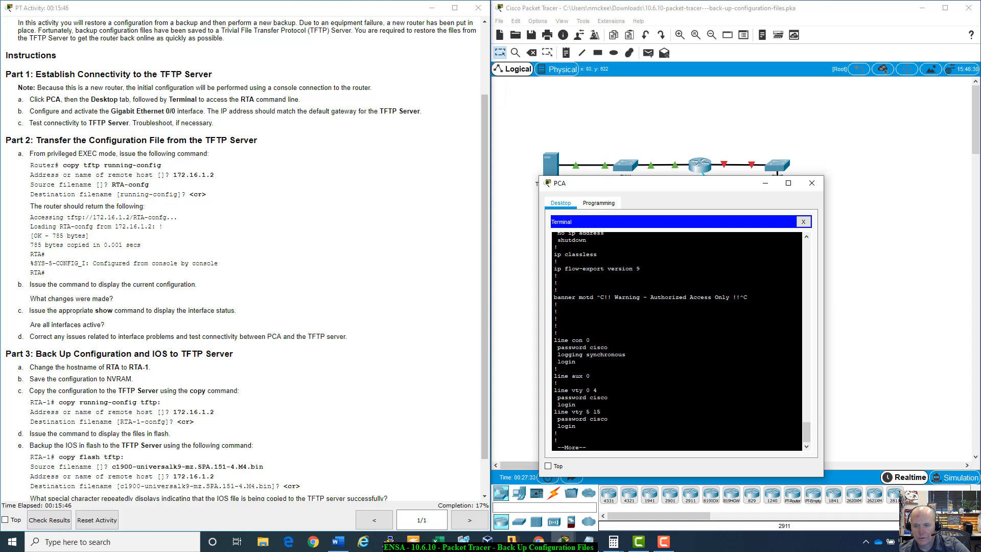
key(space)
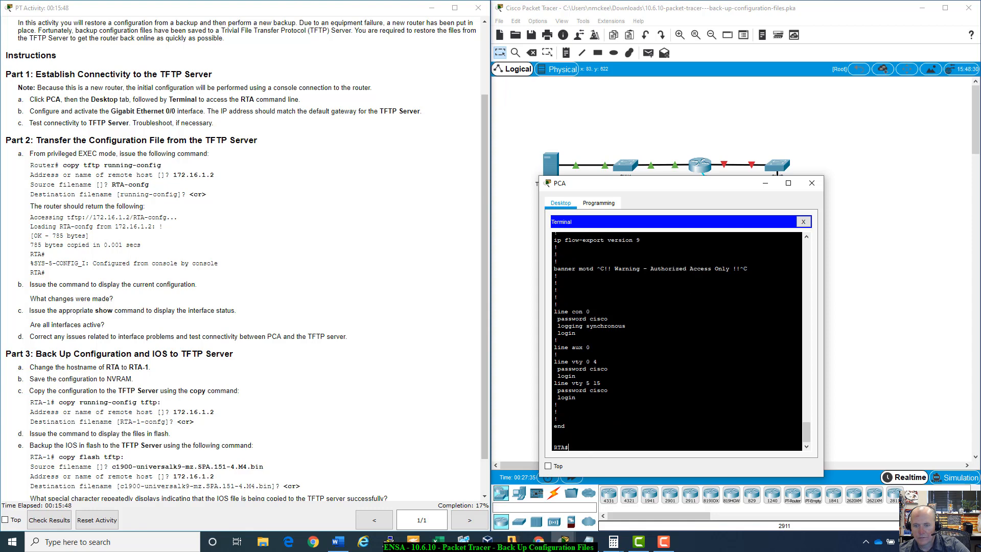
Review the restored interface settings and compare the router prompts before and after the transfer in the terminal output
scroll(677, 339, up, 4)
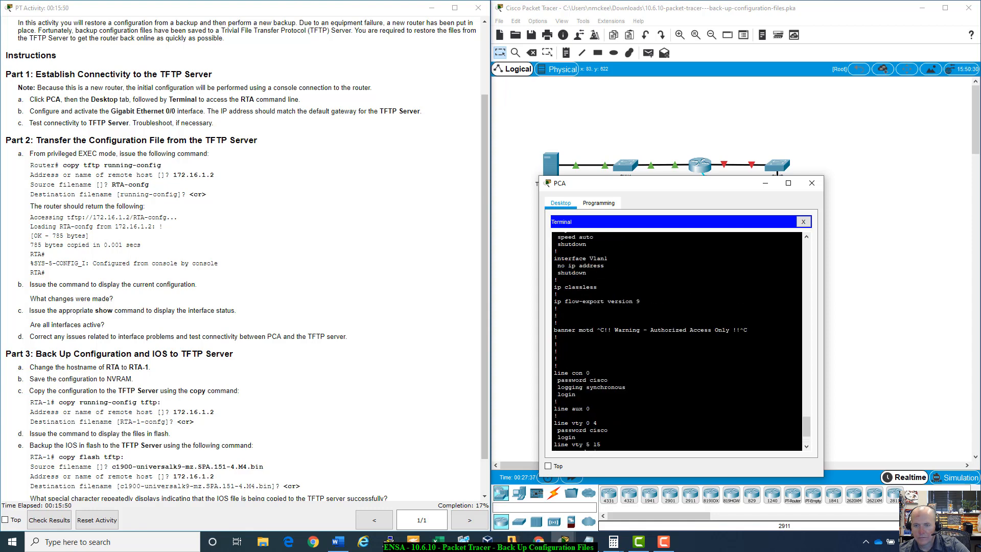
scroll(677, 340, up, 4)
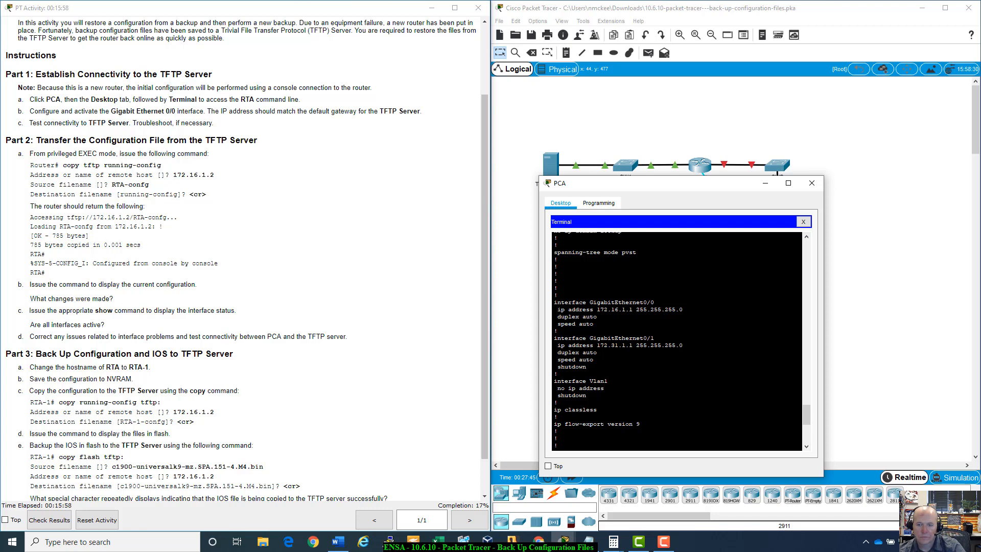
scroll(677, 340, up, 1)
scroll(677, 340, up, 3)
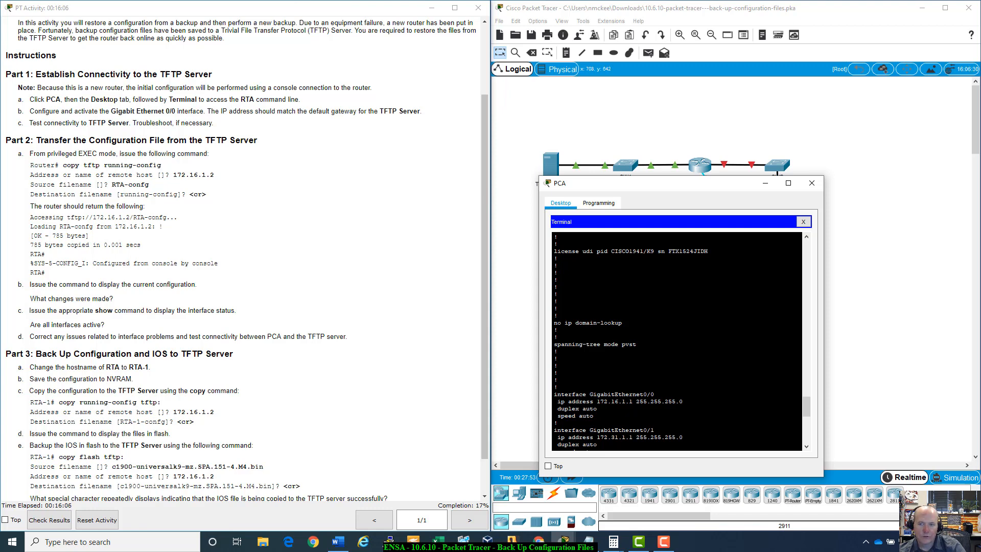
drag(693, 189, 671, 217)
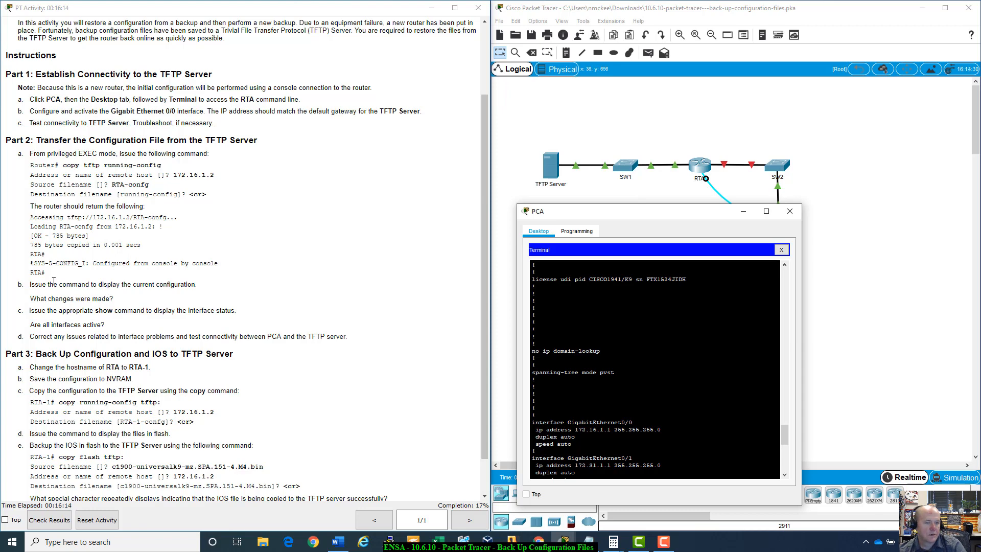
scroll(654, 368, up, 10)
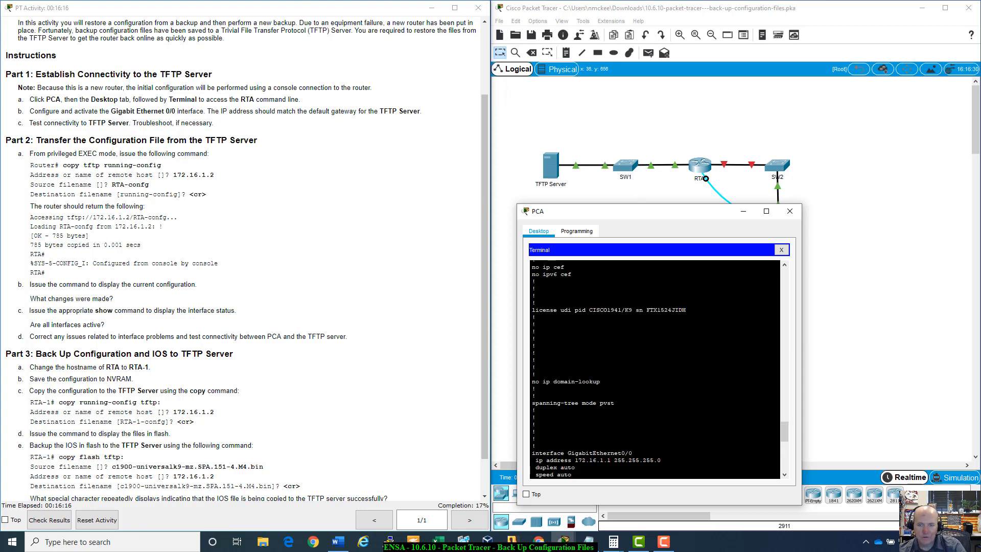
scroll(654, 368, up, 5)
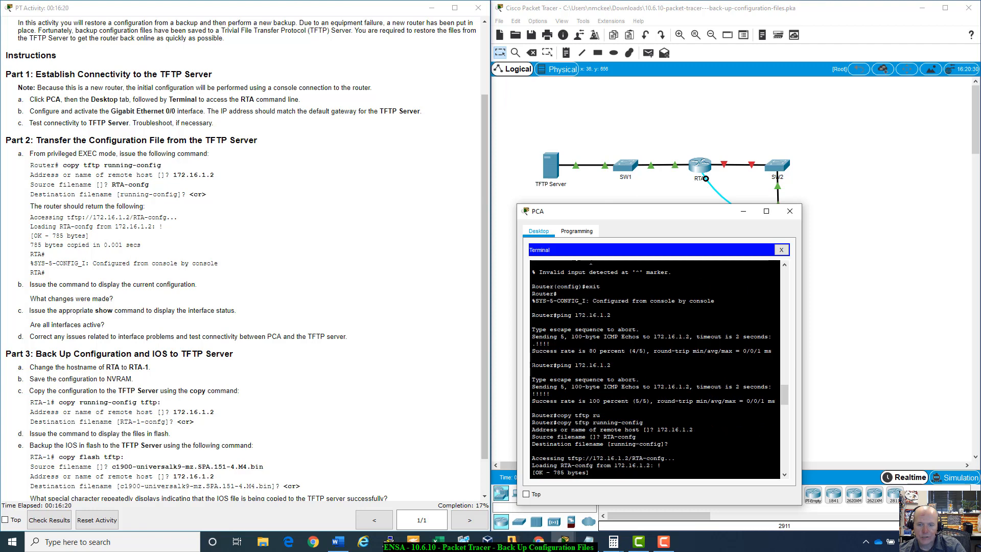
drag(532, 365, 607, 365)
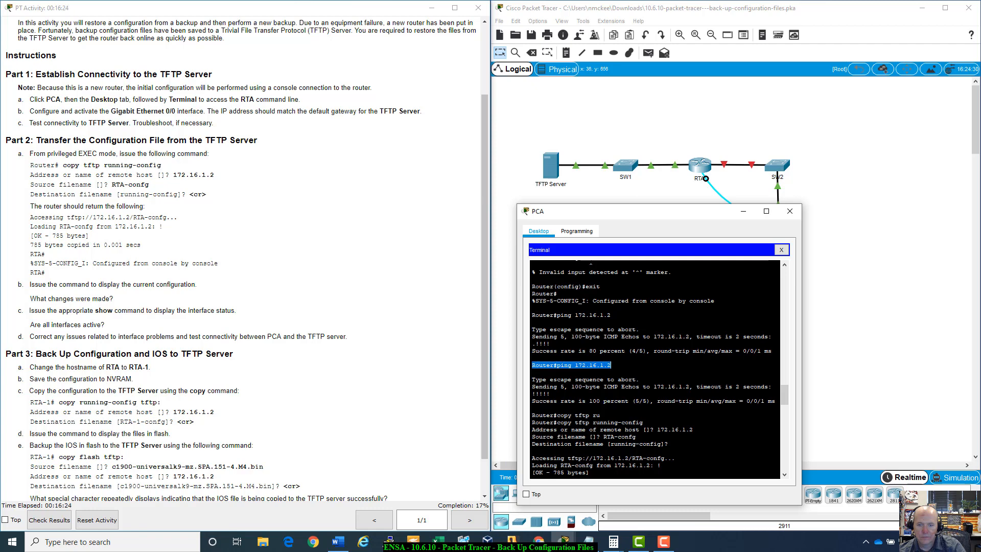
scroll(659, 368, down, 3)
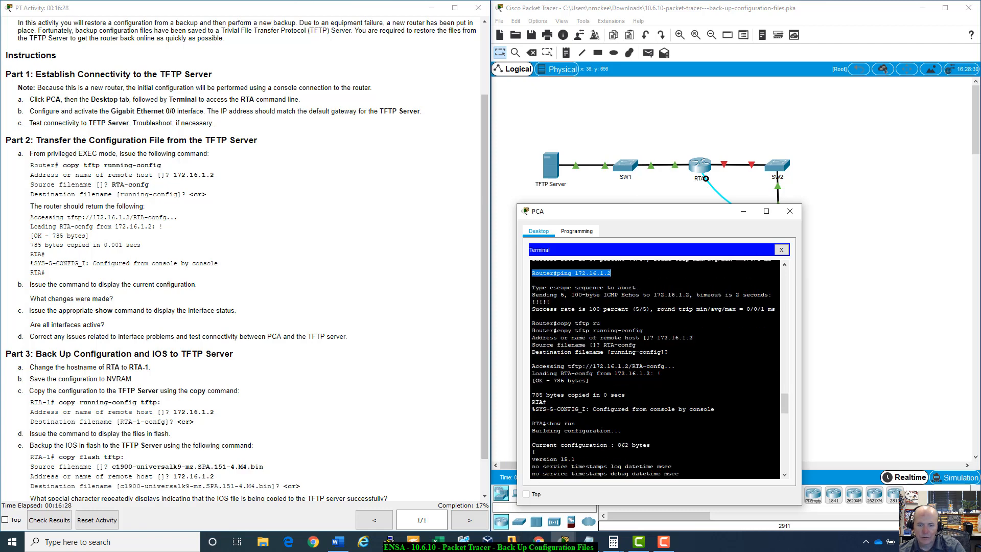
drag(532, 423, 546, 424)
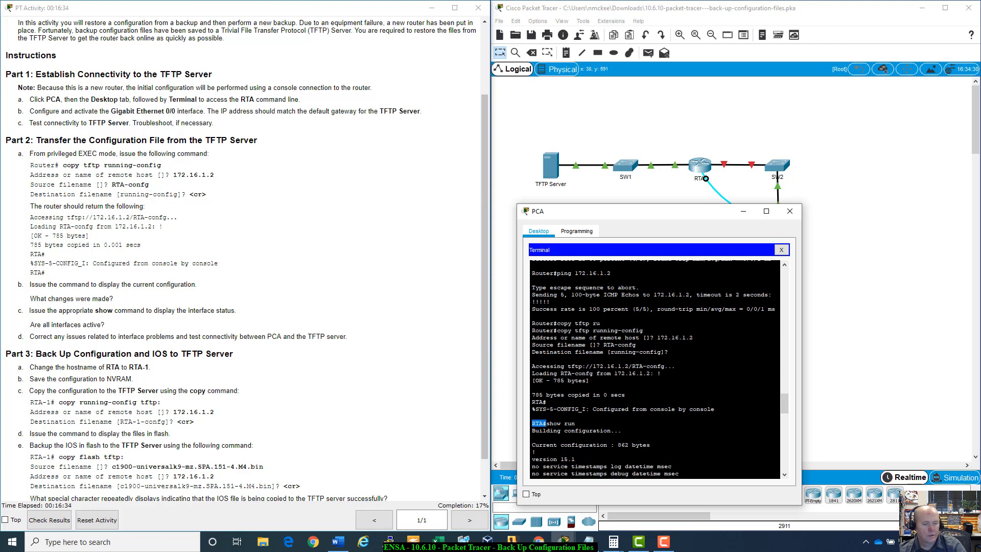
scroll(656, 368, down, 15)
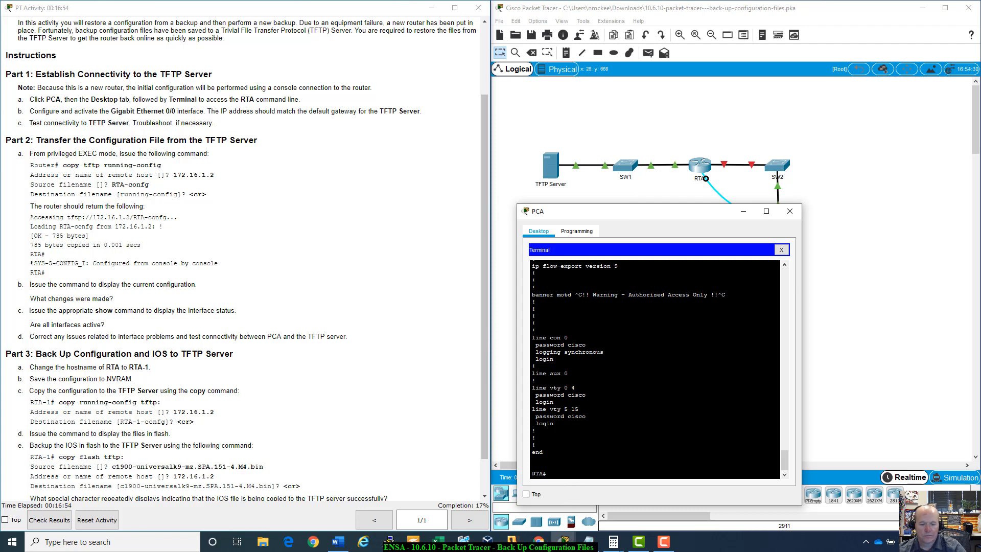
List the available options of the show interfaces command on RTA
text(show)
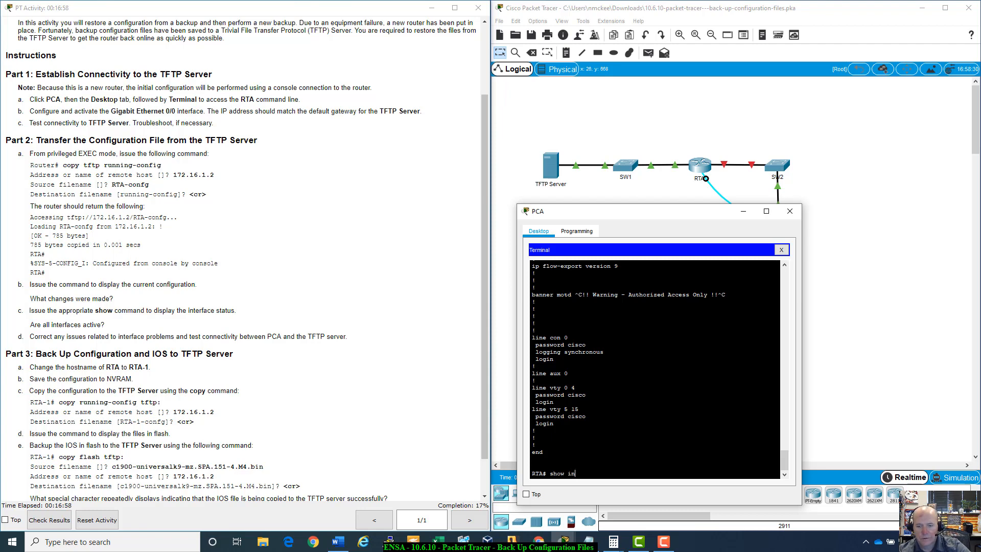
text( in)
key(Tab)
key(Tab)
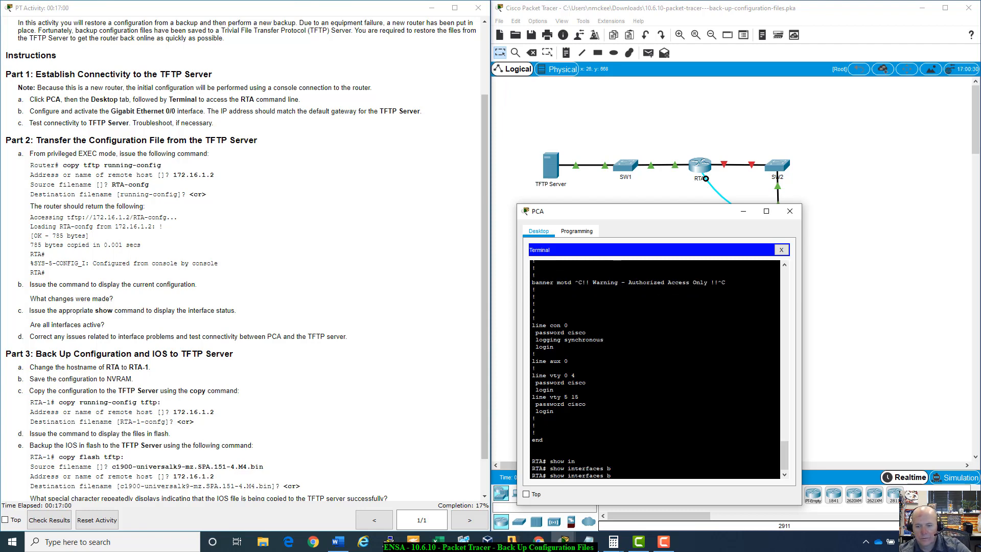
text(?)
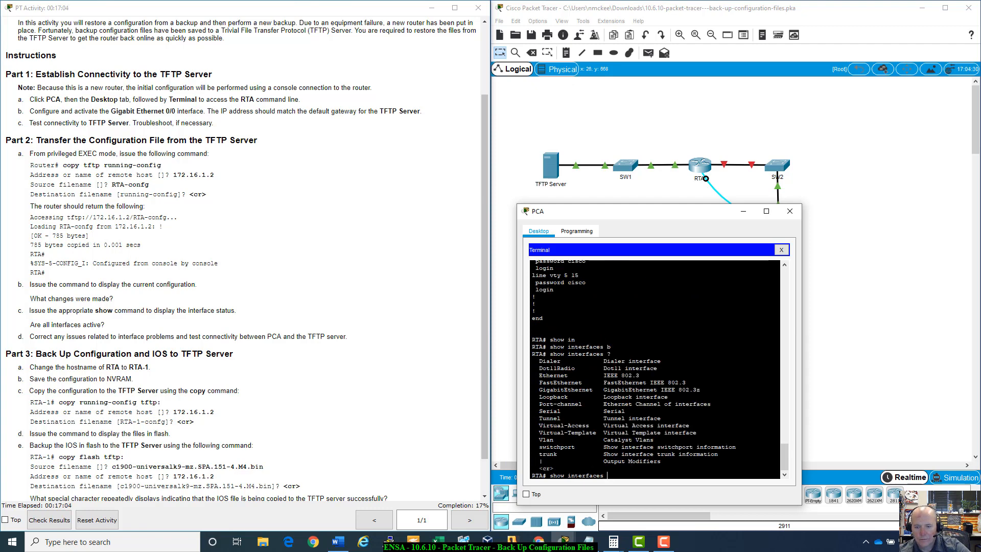
key(BackSpace)
key(BackSpace)
text(b)
key(Tab)
key(BackSpace)
key(BackSpace)
key(BackSpace)
key(BackSpace)
key(BackSpace)
key(BackSpace)
key(BackSpace)
key(BackSpace)
key(BackSpace)
key(BackSpace)
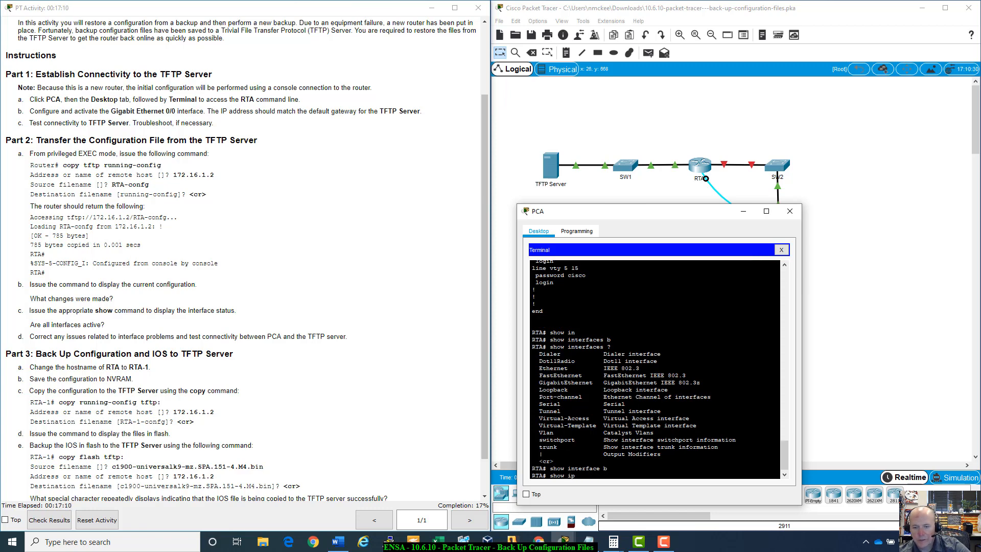
Display RTA's interface status with show ip interface brief and check it against the interface question in Part 2
text(intewrre)
key(Tab)
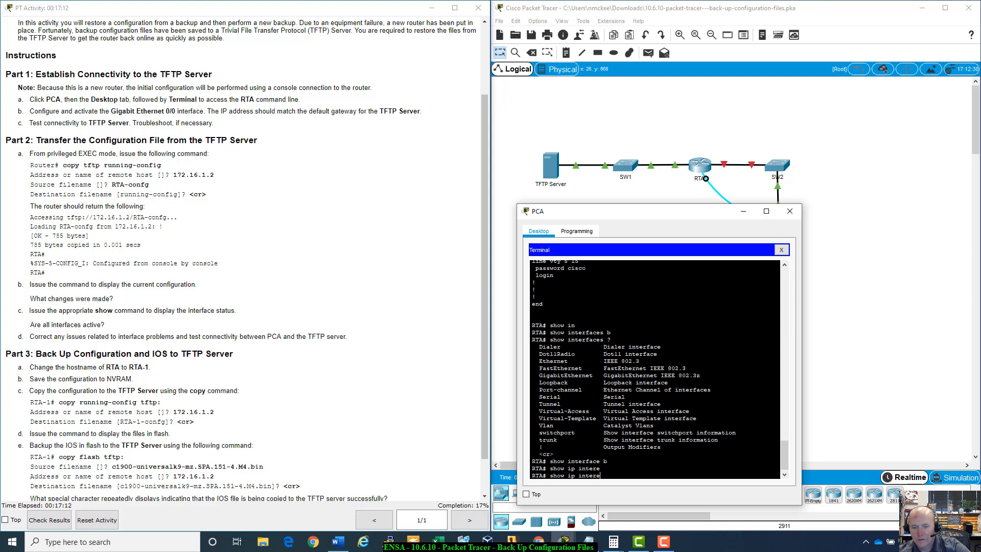
key(BackSpace)
key(BackSpace)
key(Tab)
text(brei)
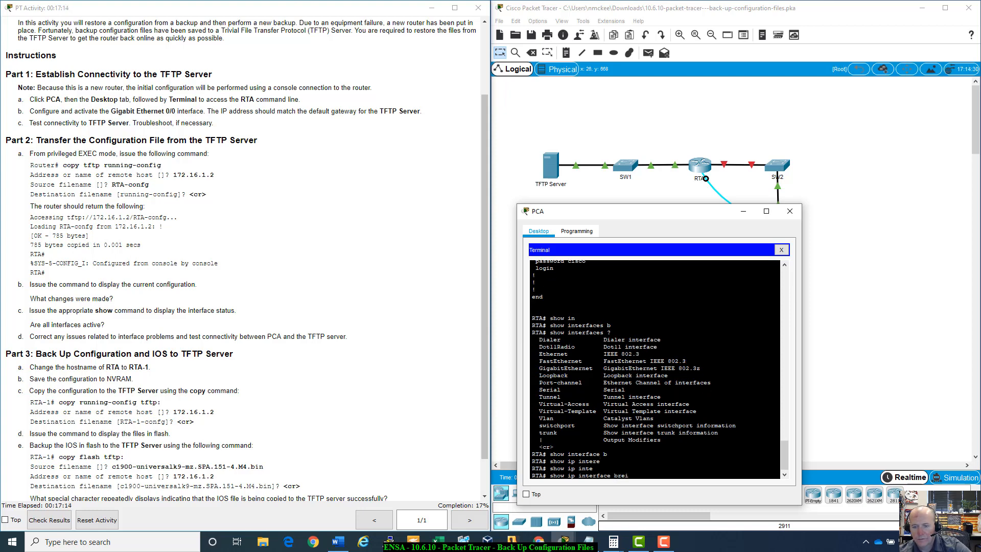
key(BackSpace)
key(BackSpace)
text(ief)
key(Return)
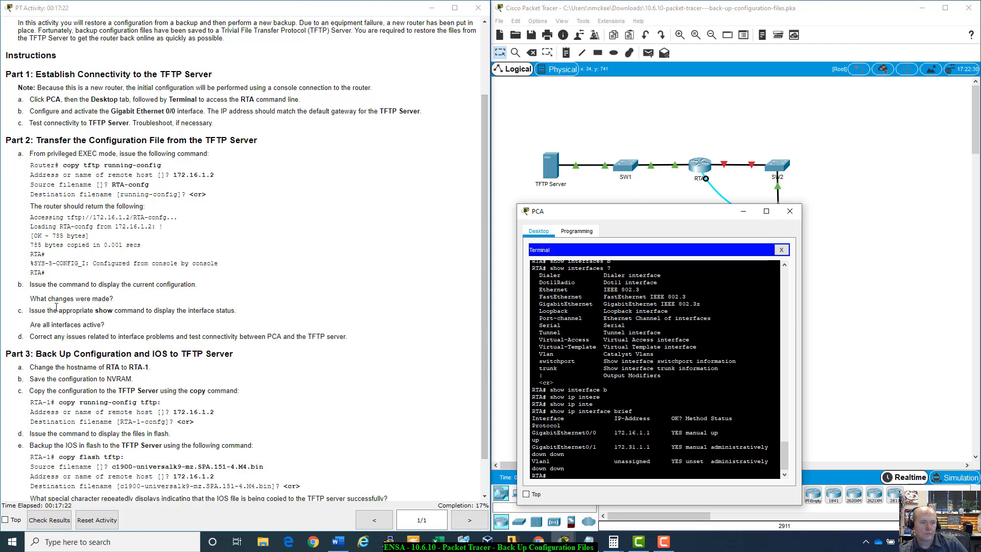
drag(36, 309, 111, 326)
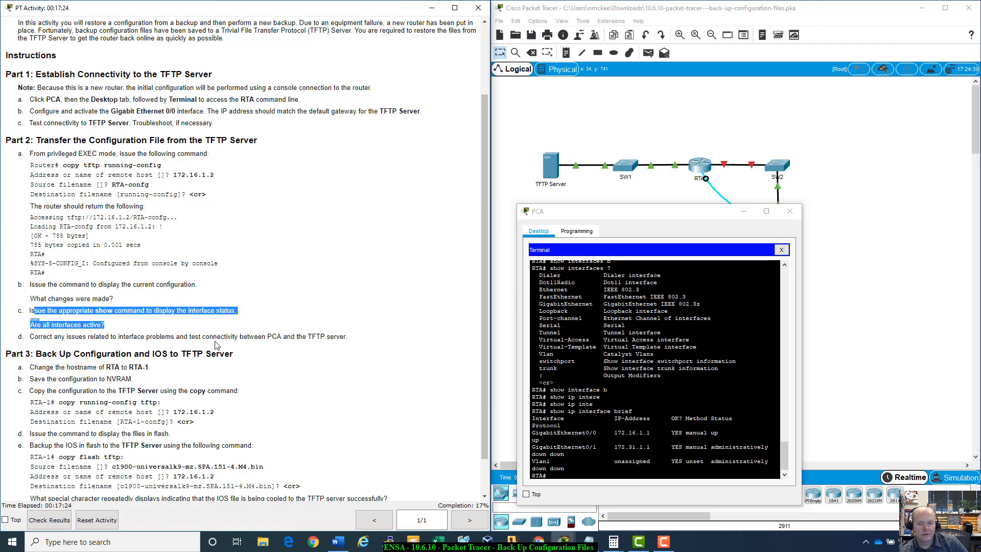
Examine the GigabitEthernet0/0 and GigabitEthernet0/1 status lines in RTA's interface summary against the Part 2 question about active interfaces
click(340, 341)
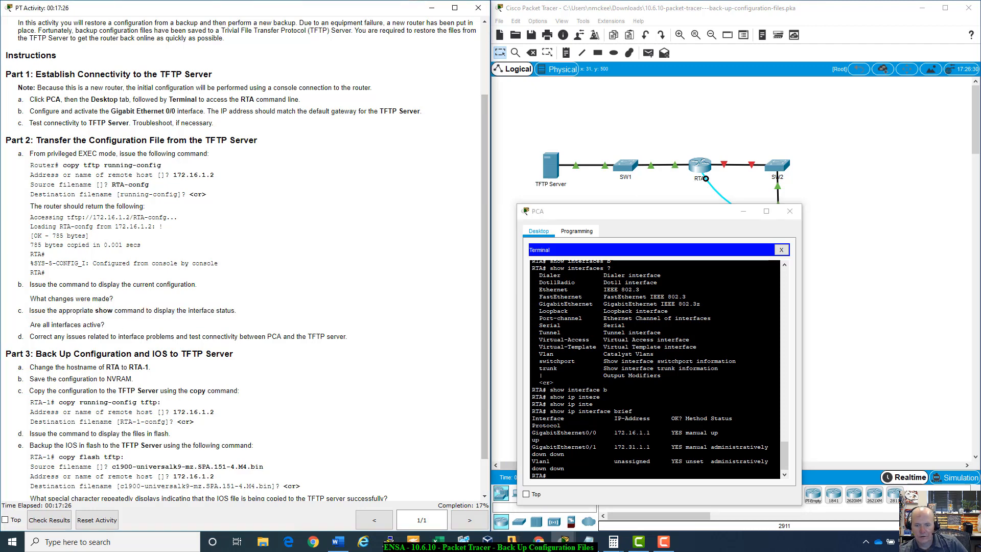
drag(533, 431, 719, 432)
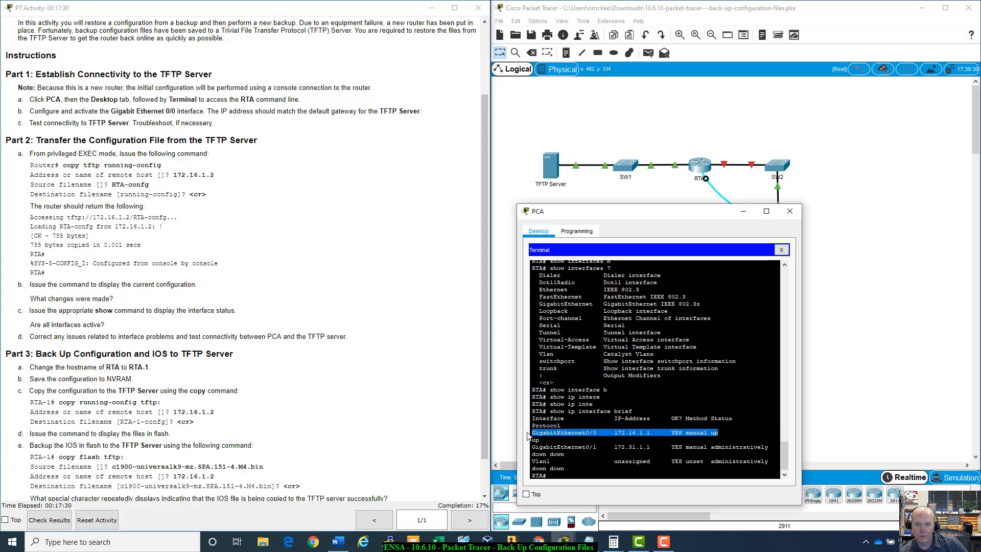
mouse_move(655, 205)
mouse_down()
mouse_move(676, 283)
mouse_move(660, 206)
mouse_up()
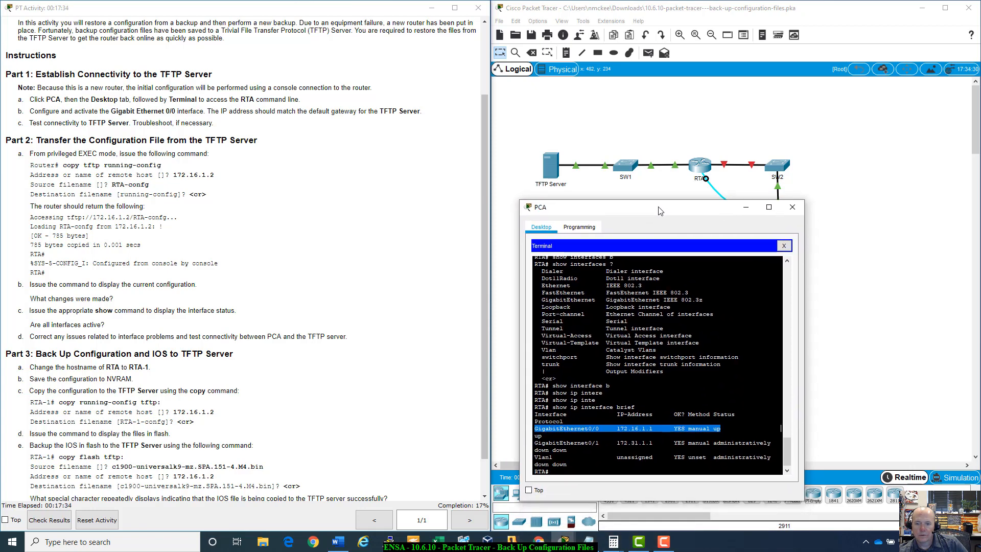
drag(535, 443, 571, 450)
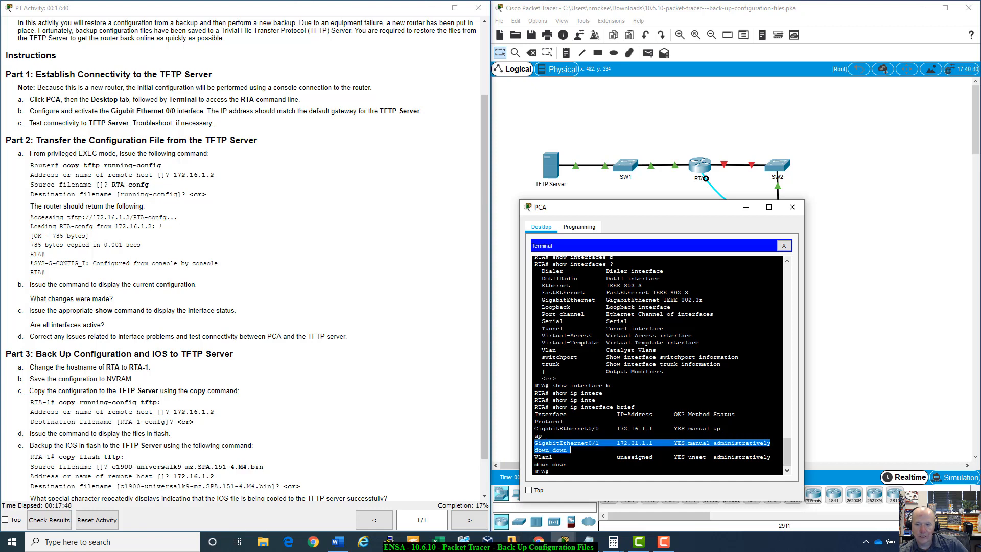
drag(703, 214, 801, 183)
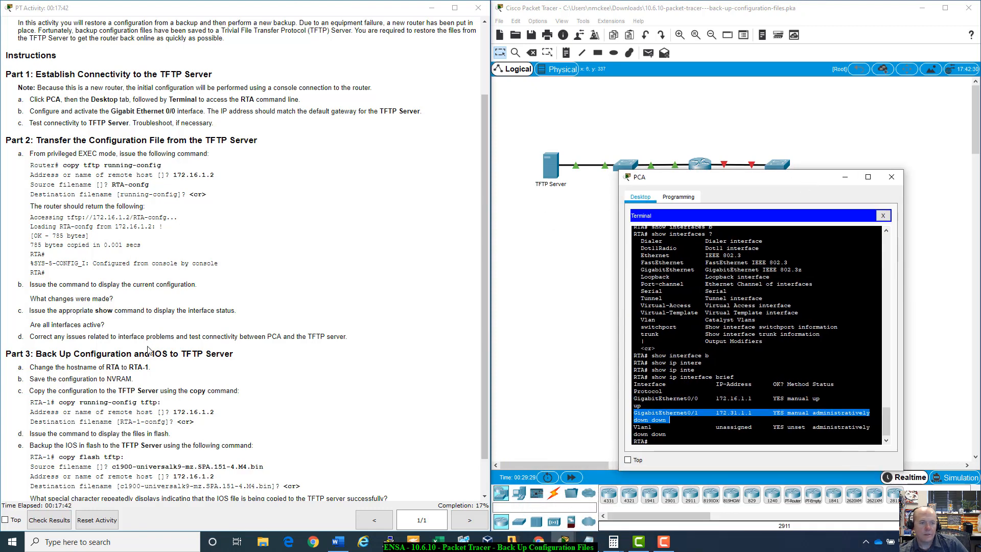
click(32, 325)
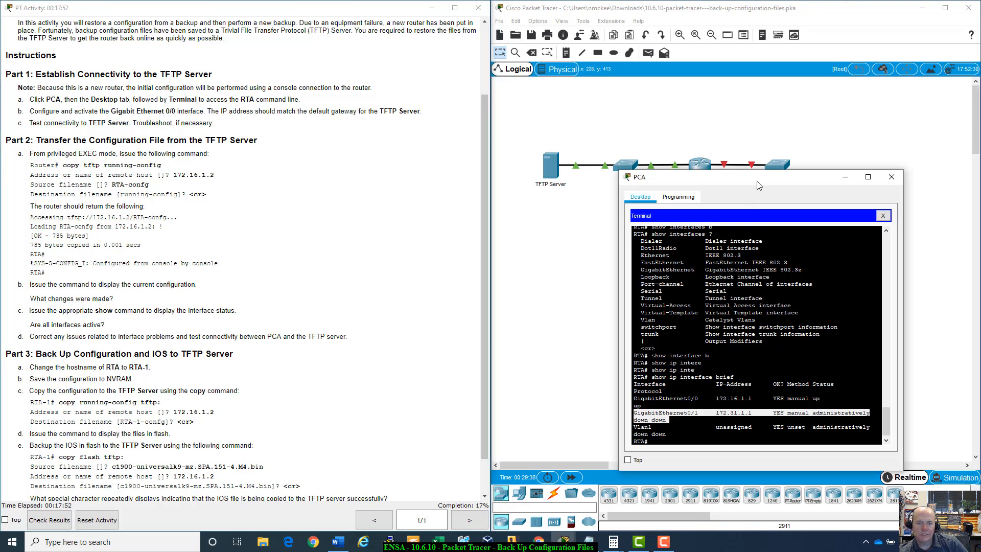
Try to open interface g0/1 on RTA directly from privileged EXEC mode
drag(756, 181, 640, 233)
click(551, 491)
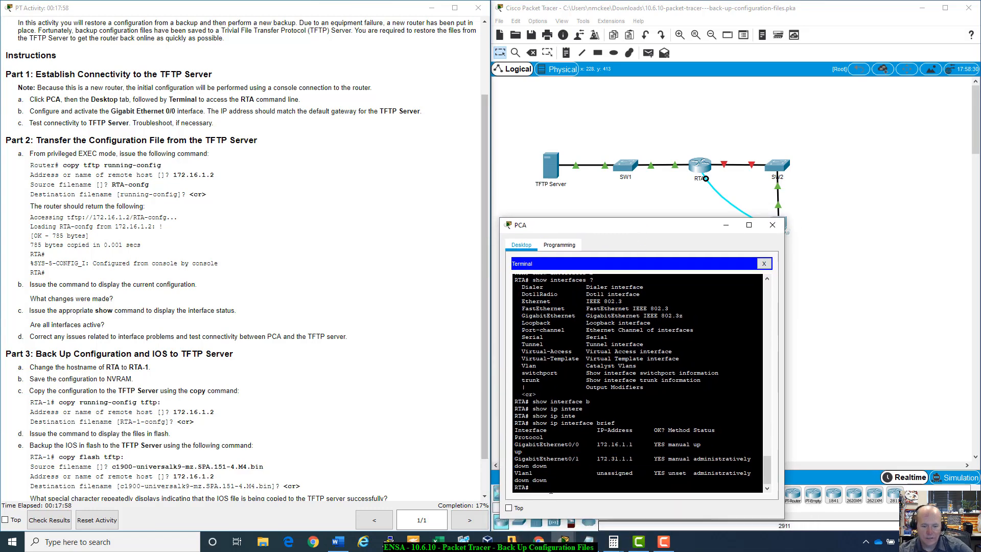
text(int )
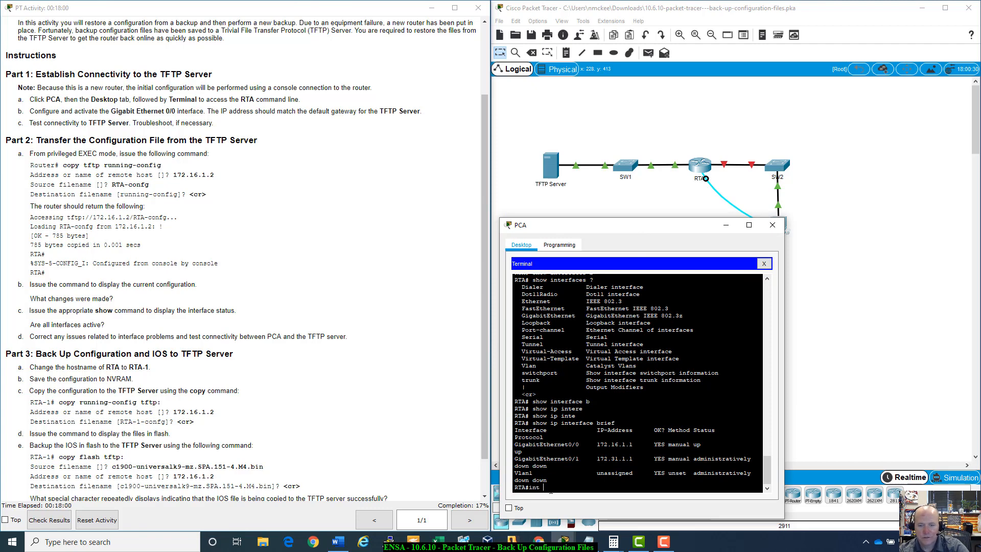
text(g0/1)
key(Return)
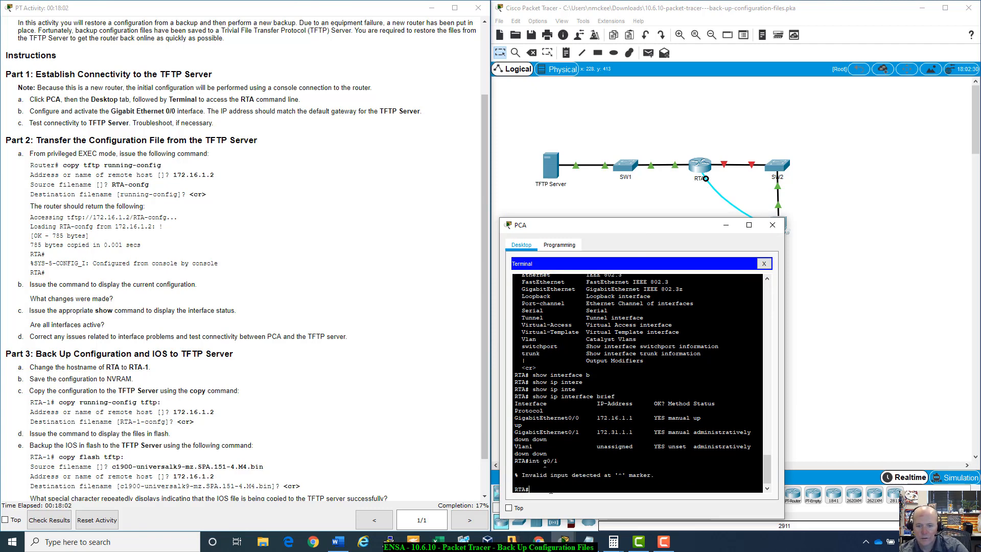
Enter global configuration mode on RTA and activate interface g0/1 with no shutdown
text(con)
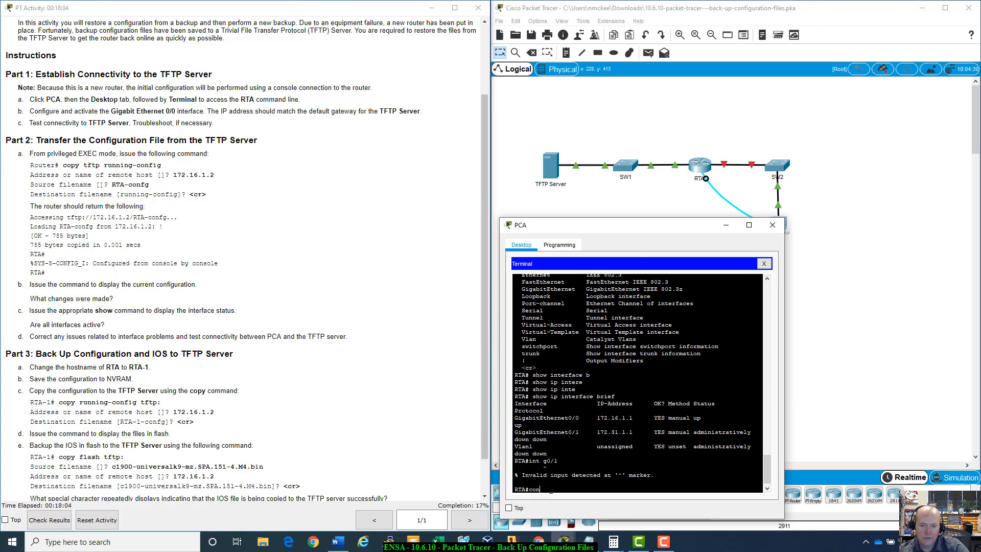
text(fig t)
key(Return)
text(int)
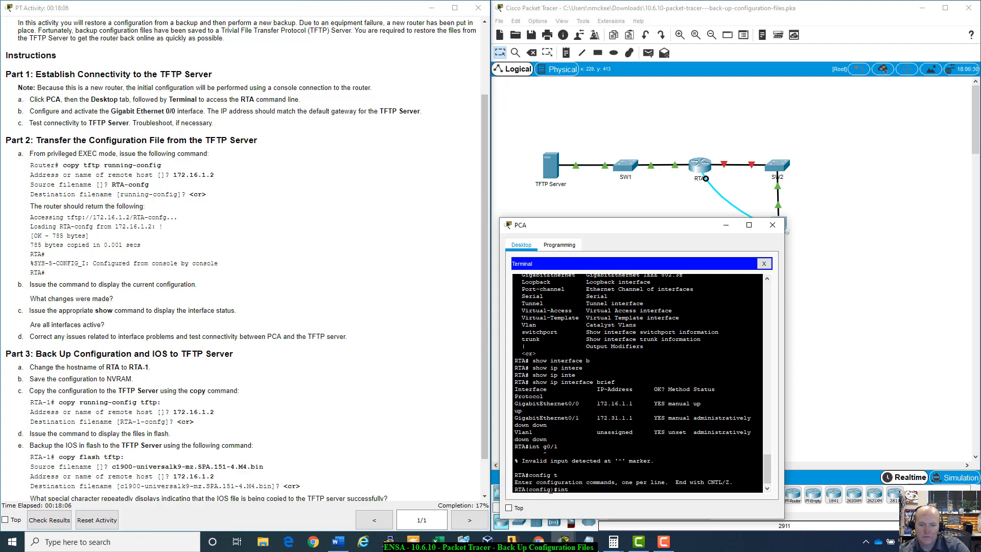
text( g0/1)
key(Return)
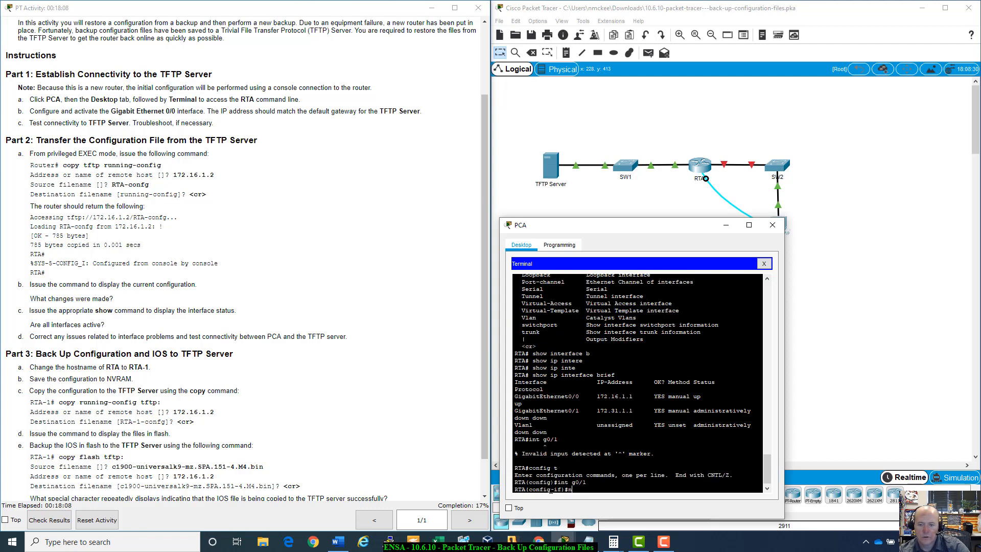
text(no)
key(Tab)
text(sh)
key(Tab)
key(Return)
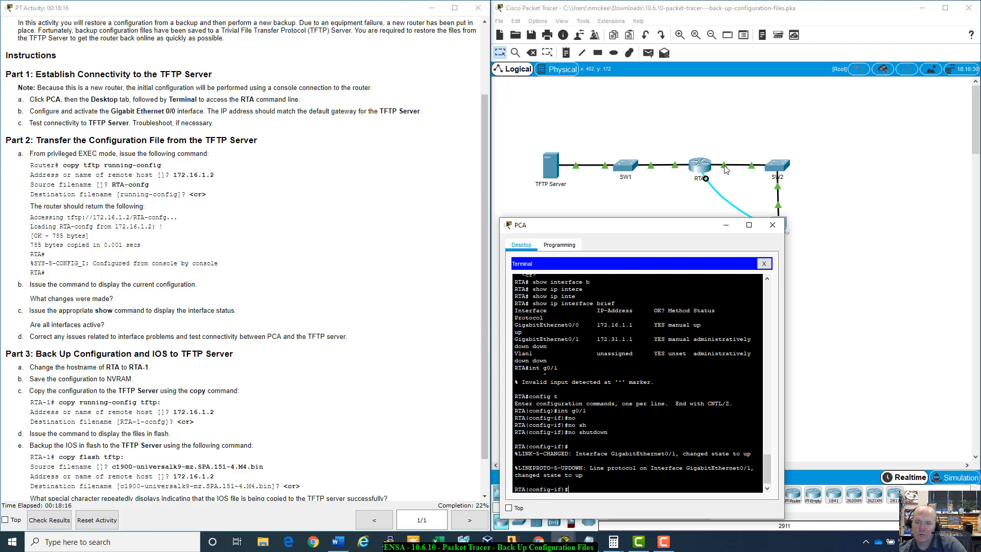
Read Part 2 step d and inspect the links between PCA and the TFTP Server in the topology
mouse_move(710, 227)
mouse_down()
mouse_move(715, 287)
mouse_move(708, 269)
mouse_move(716, 227)
mouse_up()
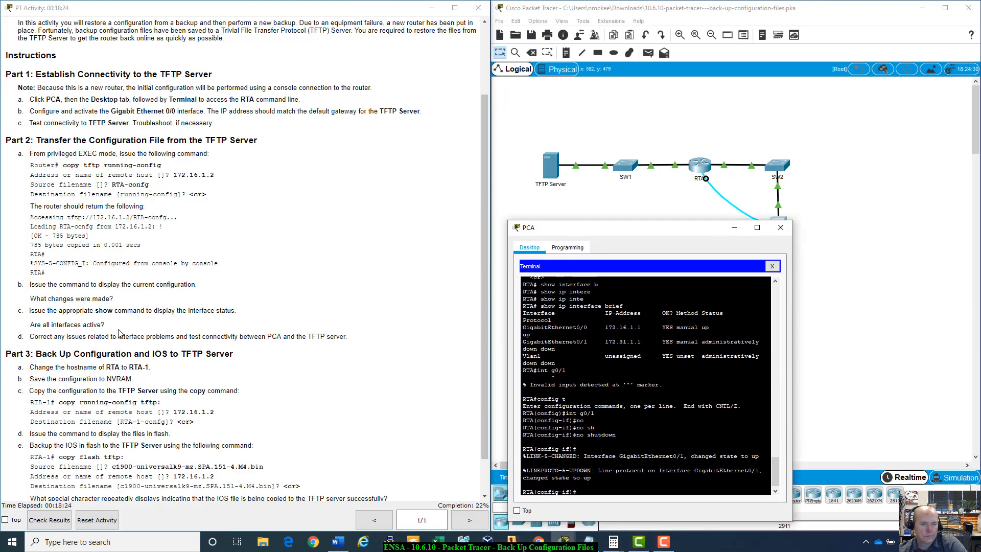
drag(7, 353, 30, 325)
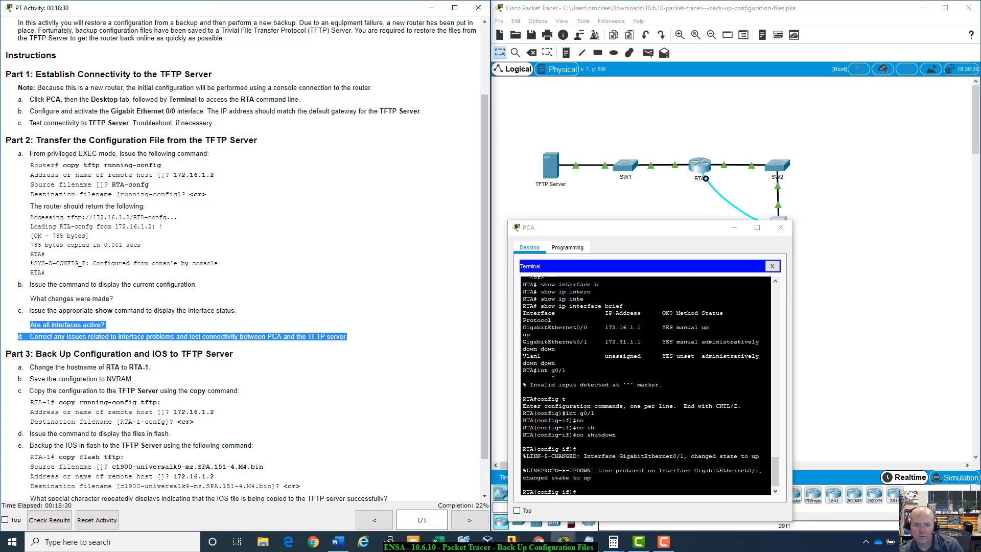
click(616, 388)
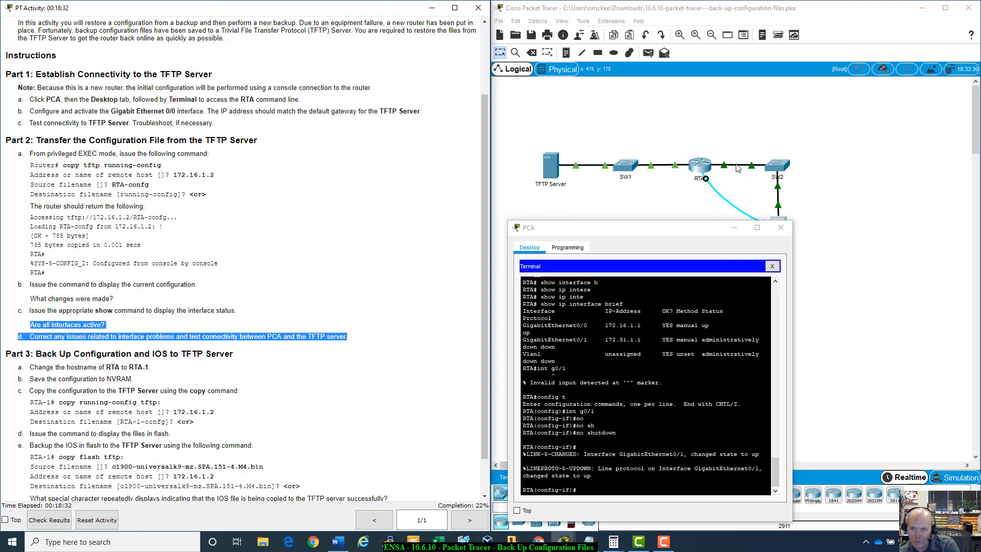
drag(703, 224, 706, 284)
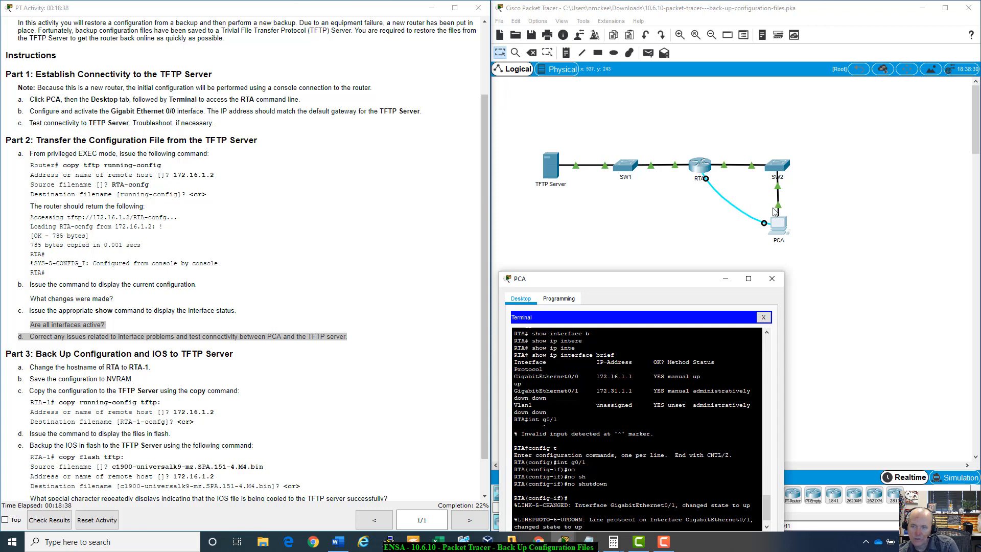
drag(693, 282, 695, 260)
Close PCA's terminal and ping the TFTP Server at 172.16.1.2 from PCA's Command Prompt
click(766, 296)
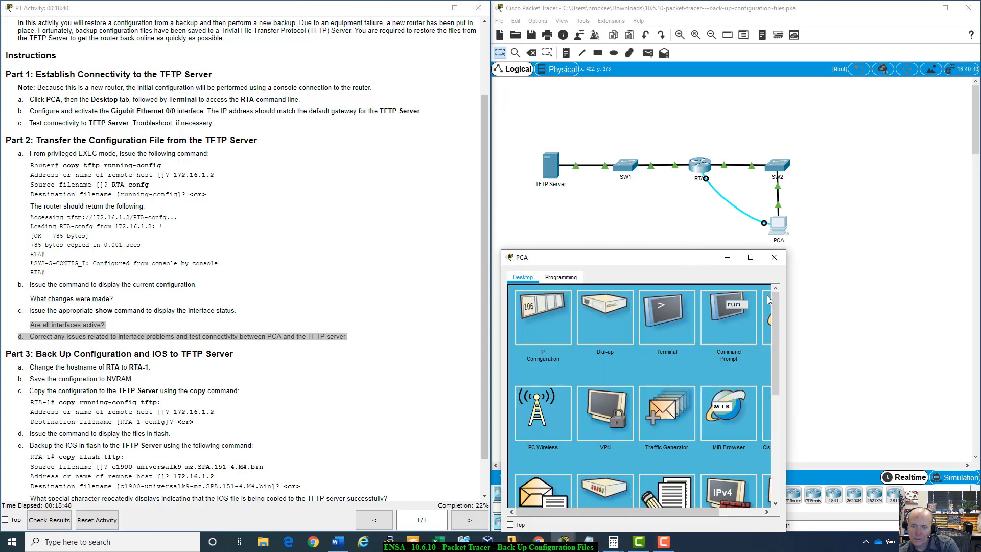
click(740, 316)
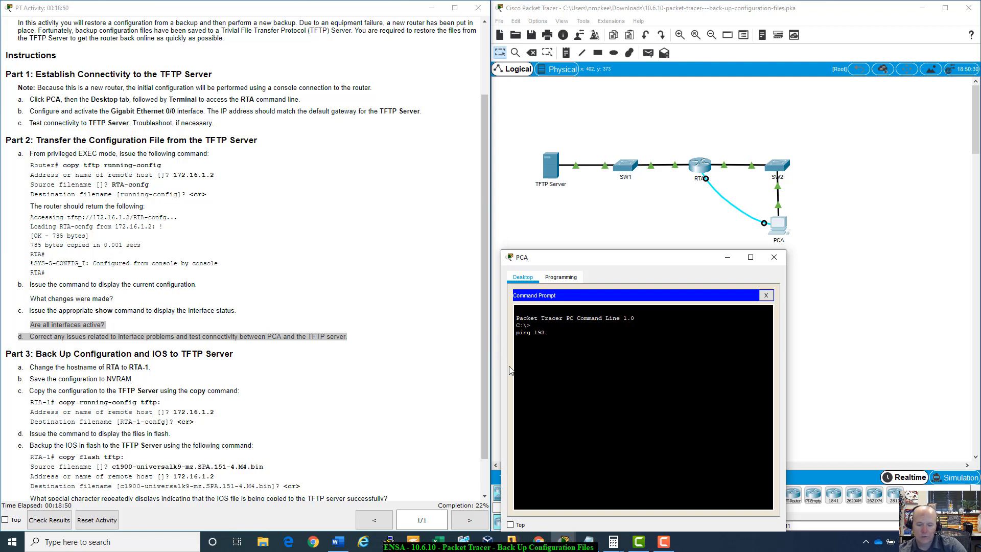
key(BackSpace)
key(BackSpace)
key(BackSpace)
text(72)
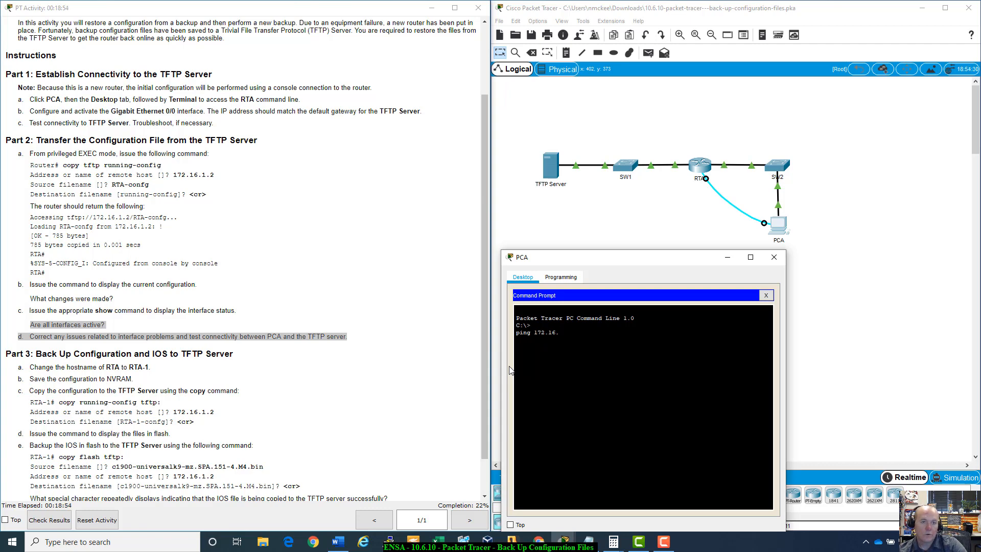
text(.16.1.2)
key(Return)
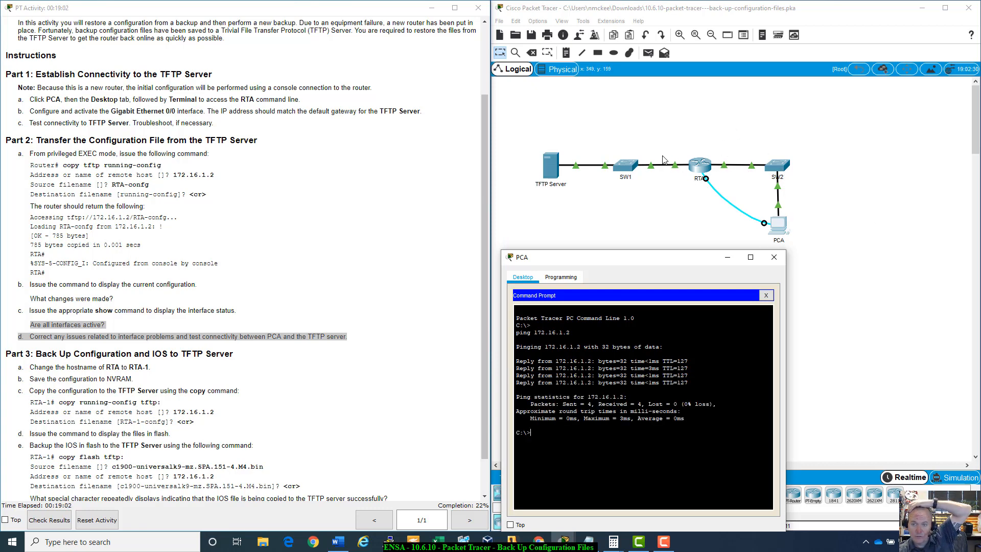
Read the Part 3 backup instructions, and close PCA's Command Prompt and device window
drag(671, 262, 700, 254)
click(172, 323)
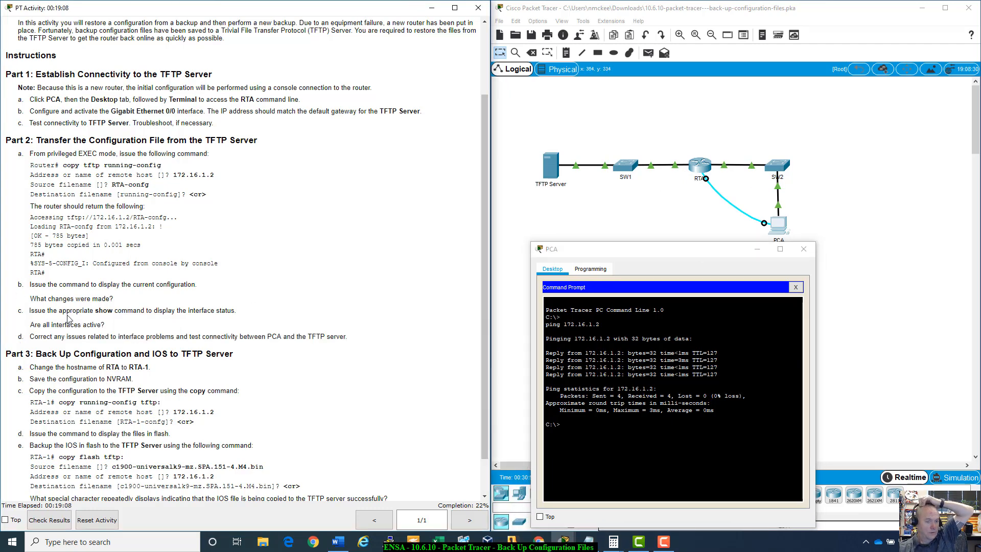
scroll(70, 317, down, 2)
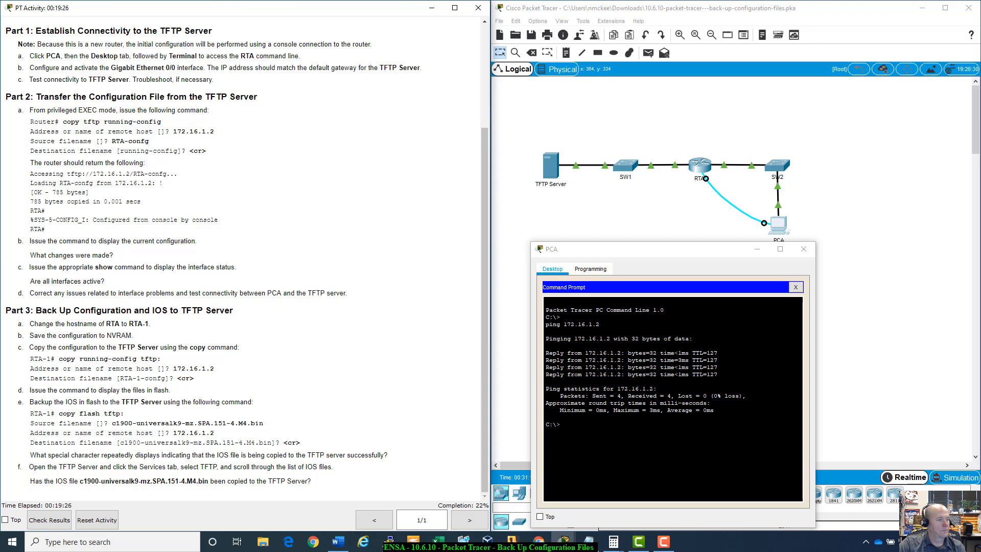
click(754, 327)
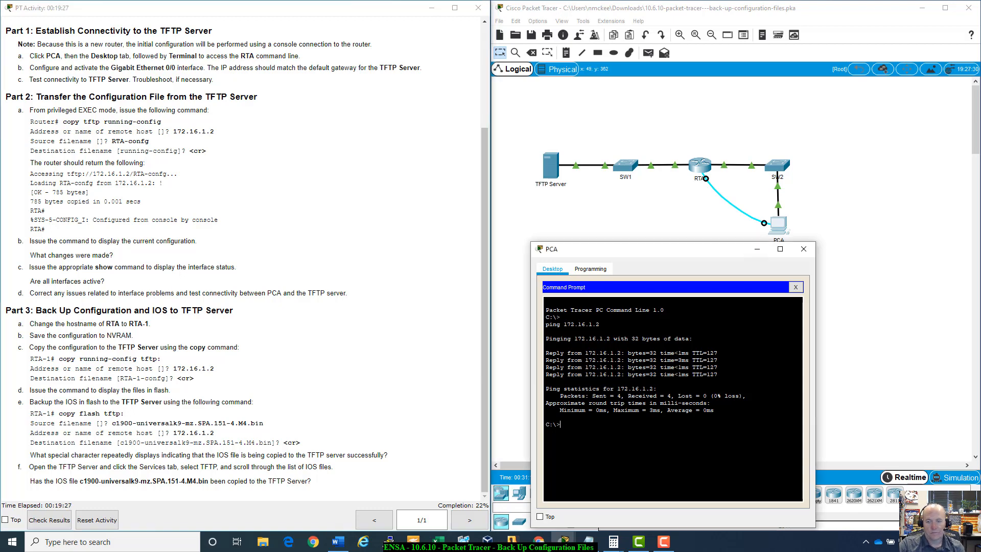
click(796, 288)
click(804, 249)
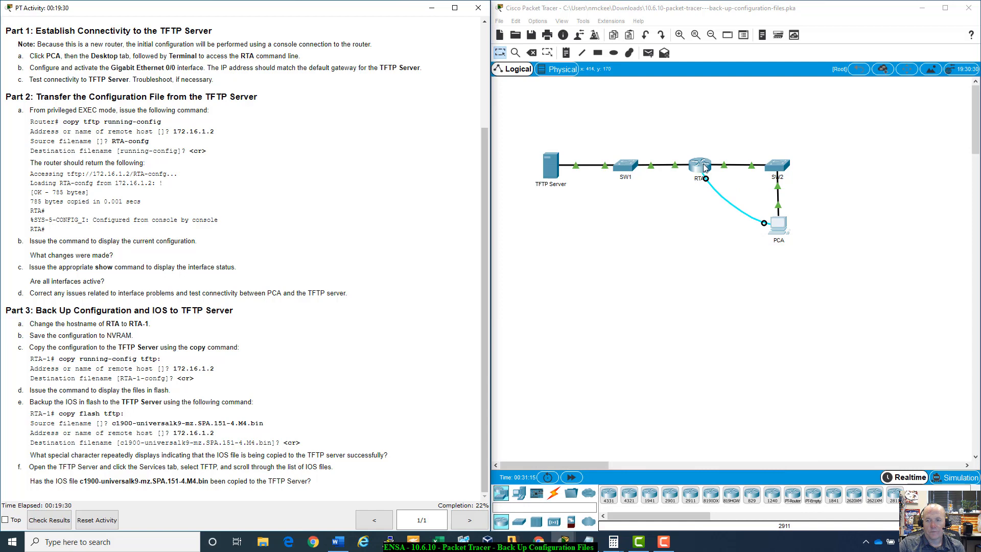
Reopen PCA's console terminal session to RTA with the default port configuration
click(780, 226)
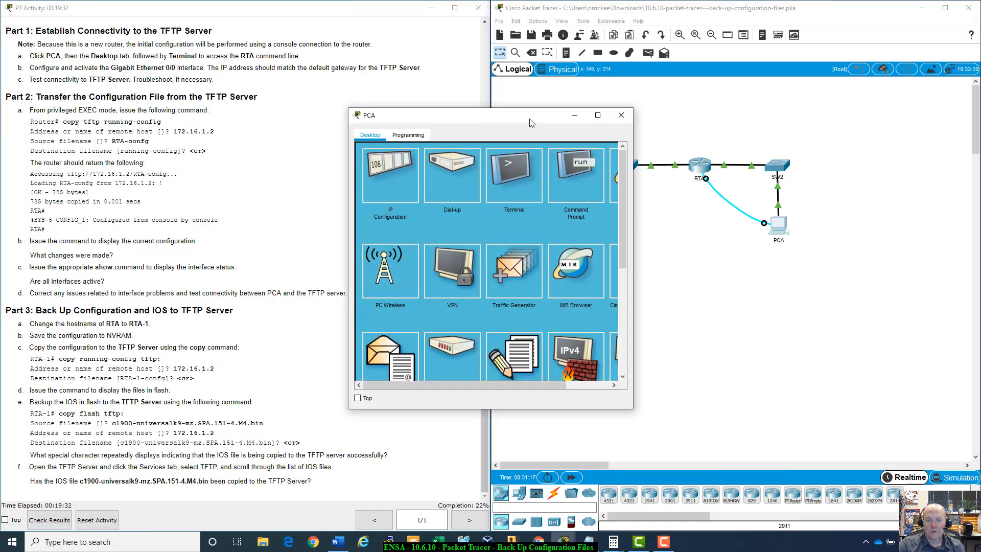
drag(532, 123, 784, 368)
click(703, 166)
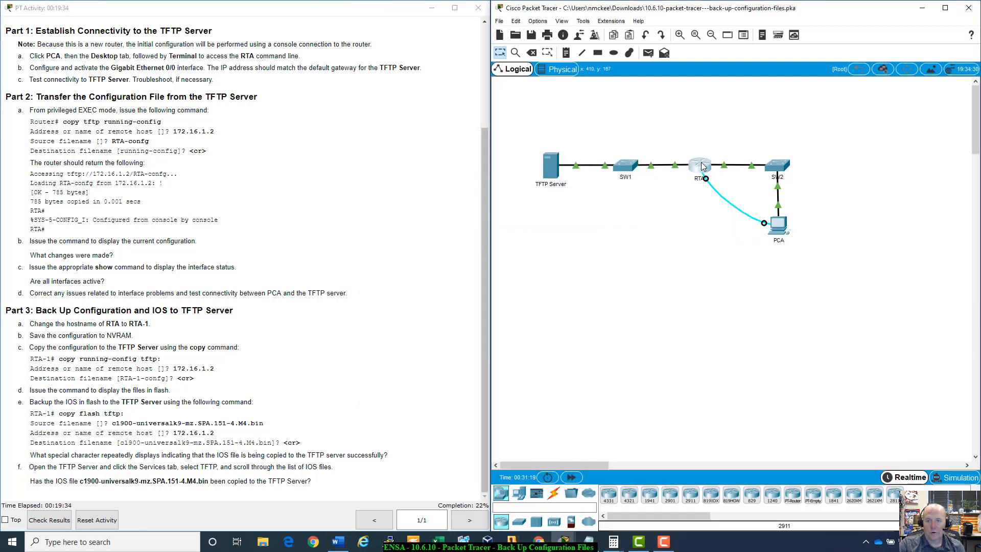
click(634, 109)
click(779, 226)
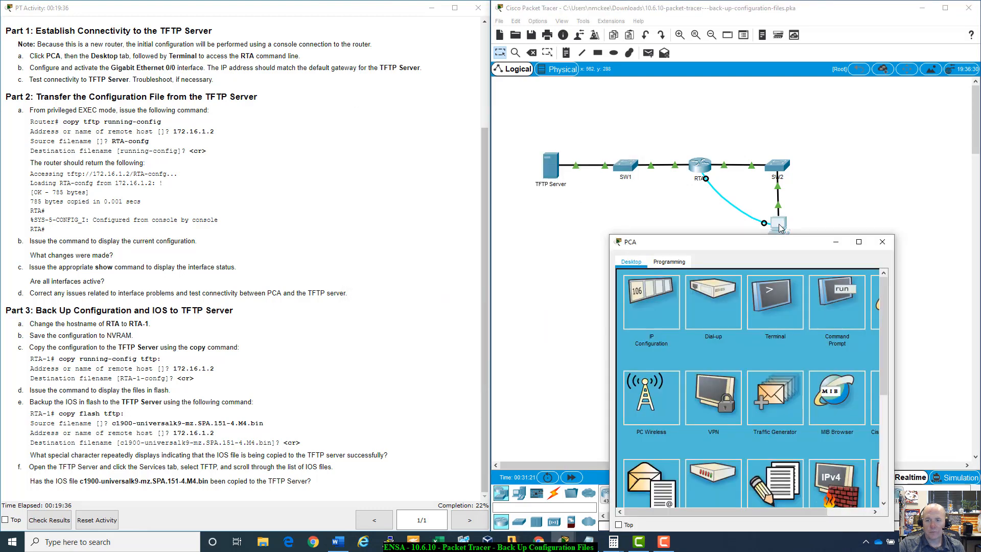
click(787, 304)
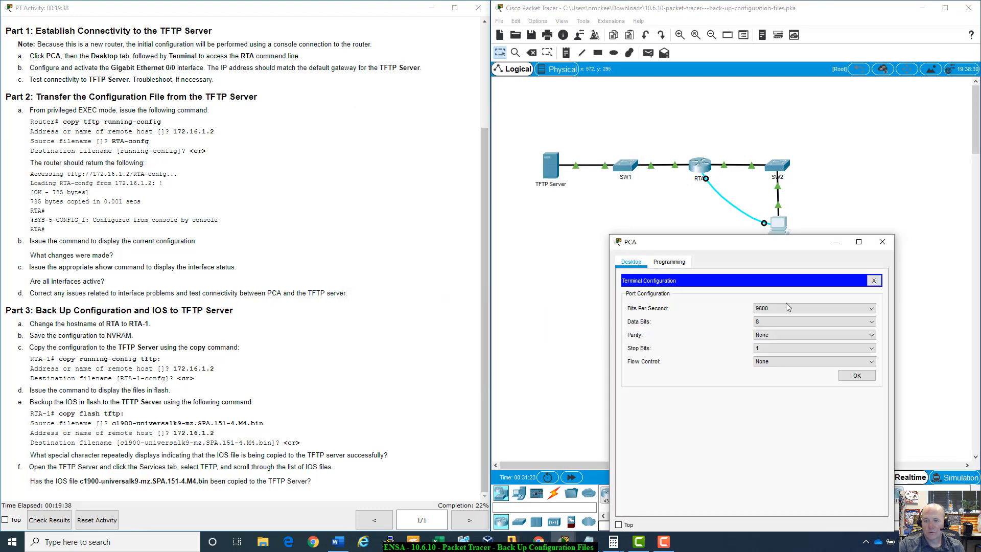
click(856, 375)
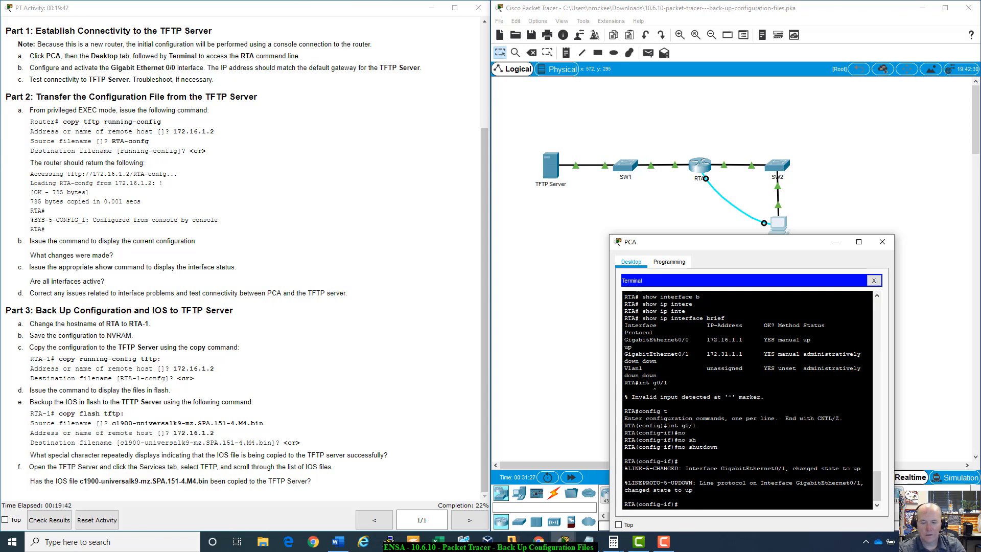
Return to global configuration mode and change the router's hostname to RTA-1
text(exit)
key(Return)
text(ho)
key(BackSpace)
key(BackSpace)
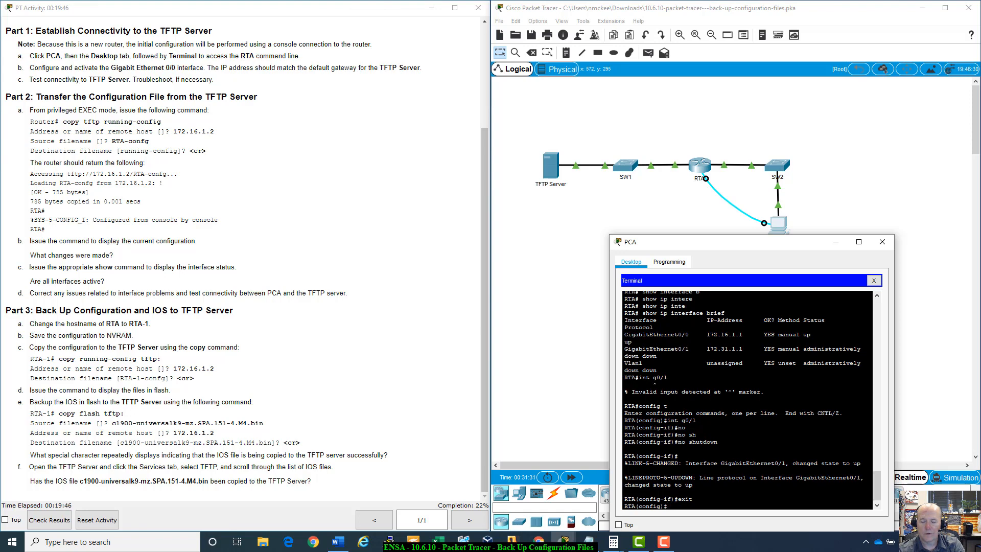
text(hos)
key(Tab)
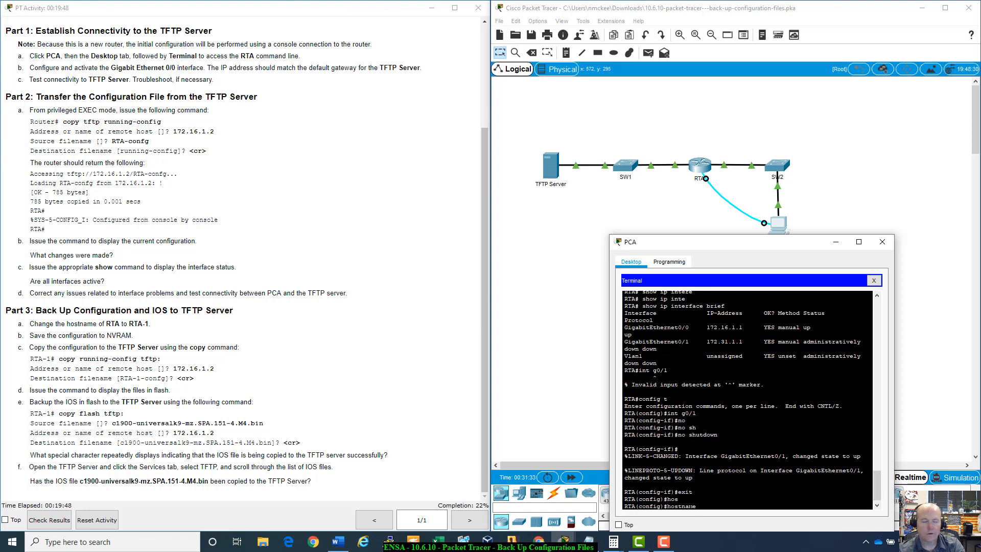
text(R)
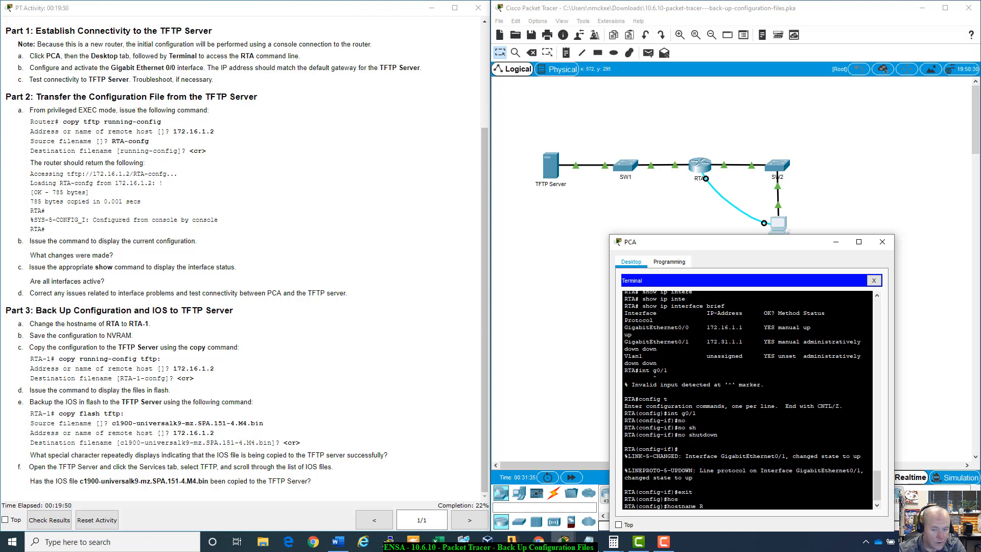
text(TA-1)
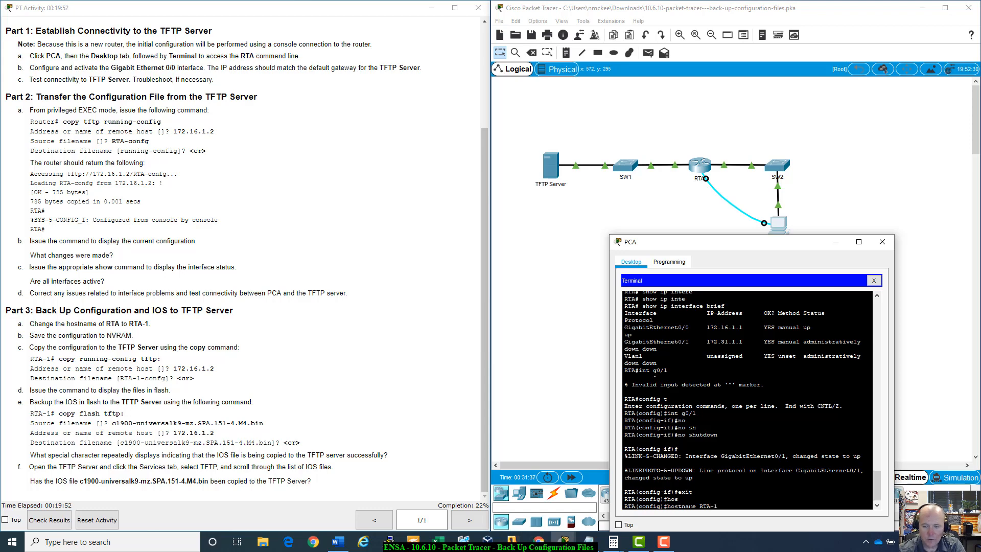
key(Return)
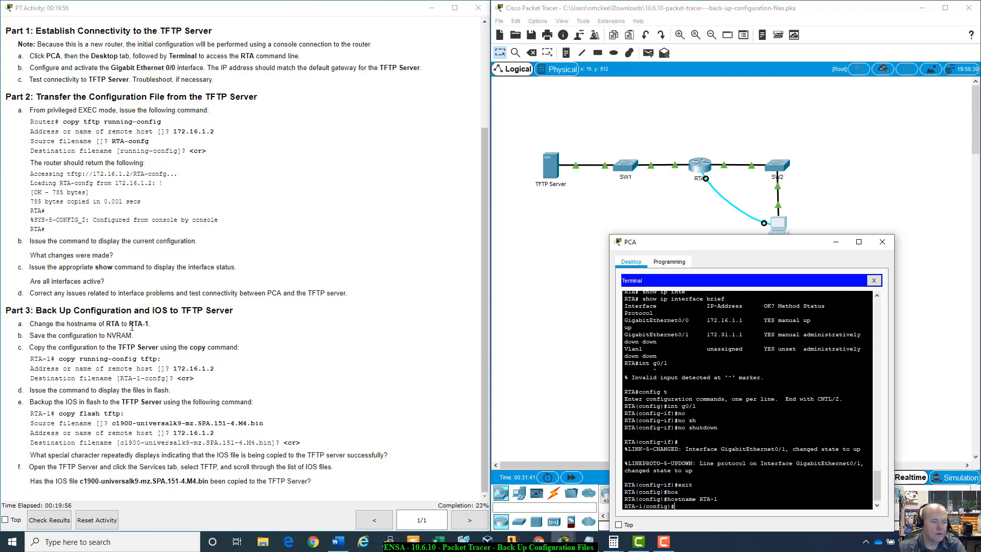
Try to save the running configuration with copy r s from RTA-1's global configuration mode
drag(711, 506, 726, 500)
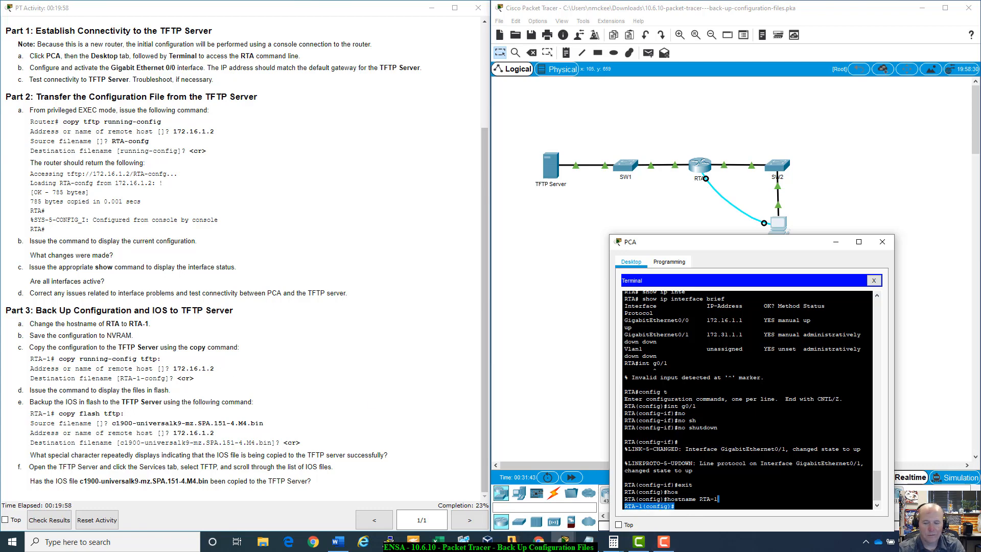
click(718, 499)
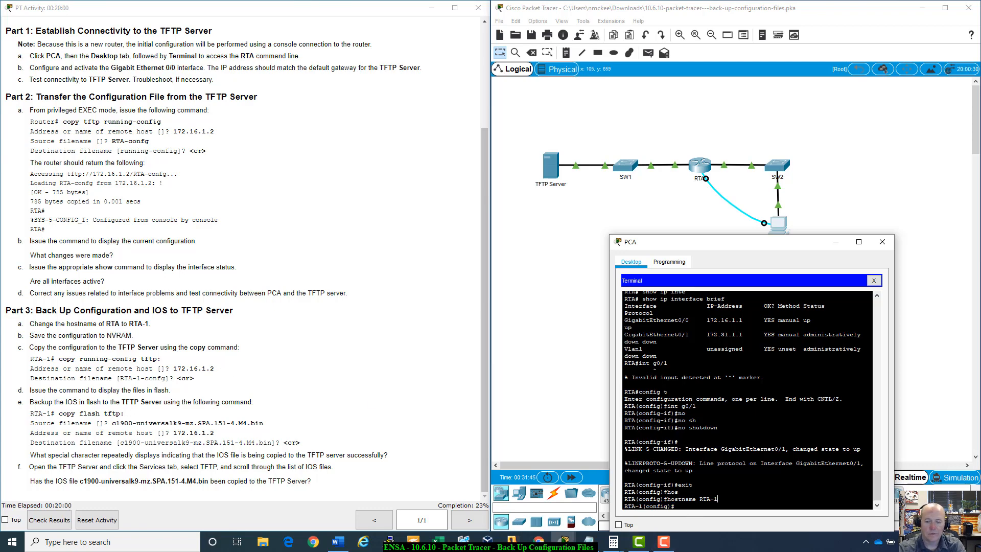
text(copy r s)
key(Return)
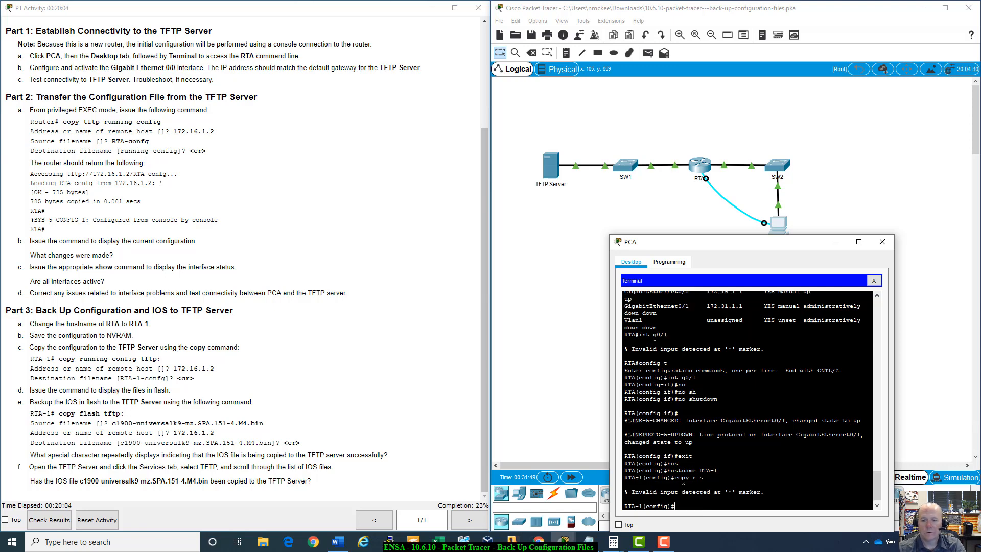
Exit to RTA-1's privileged EXEC mode and try the abbreviated save command copy r s there
text(exit)
key(Return)
text(copy)
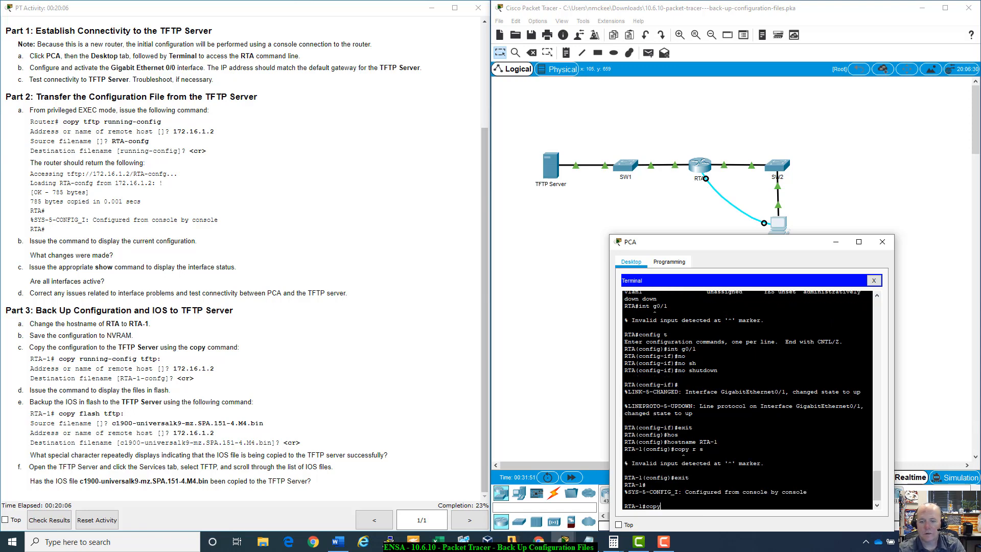
text( r s)
key(Return)
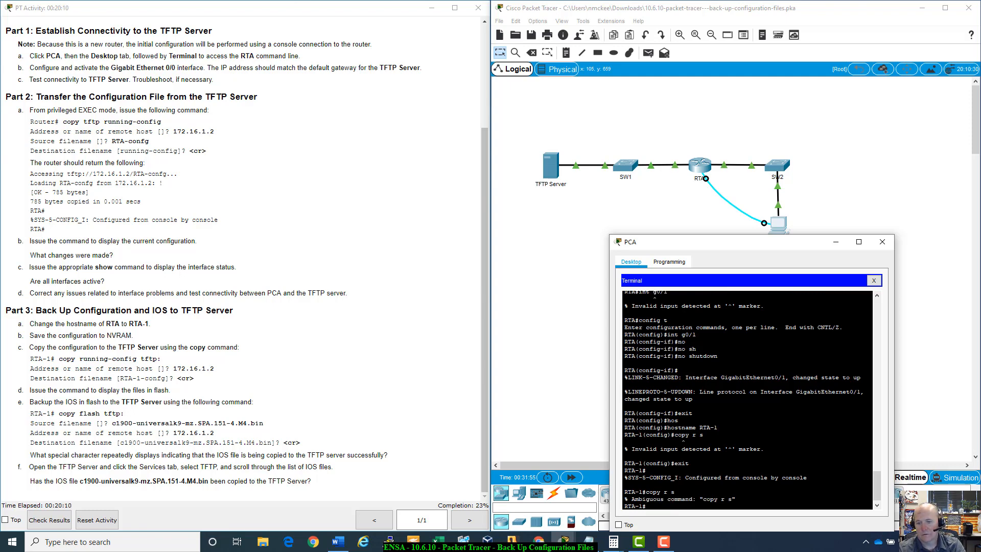
Save the configuration to NVRAM with copy running-config startup-config, accepting the default destination filename
text(copy ru)
key(Tab)
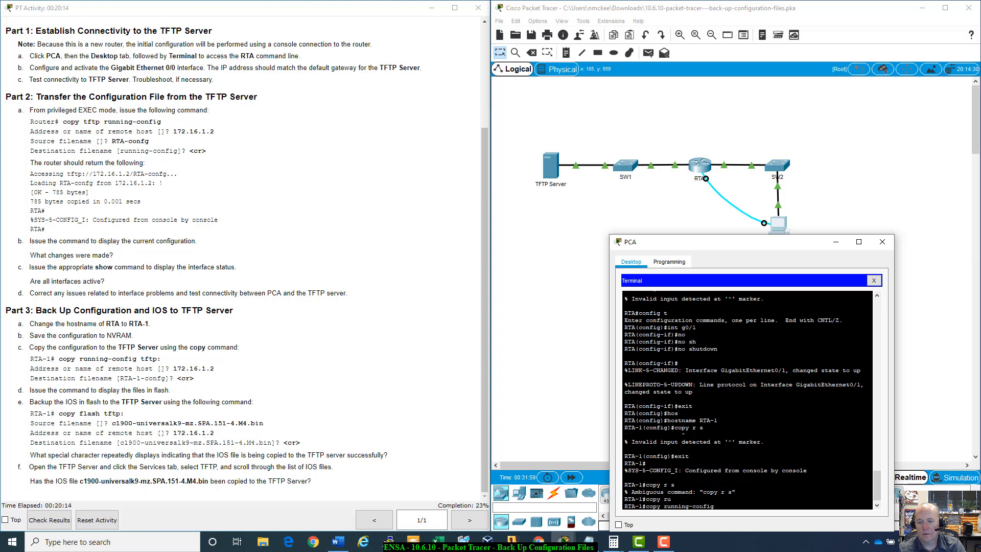
text(st)
key(Tab)
key(Return)
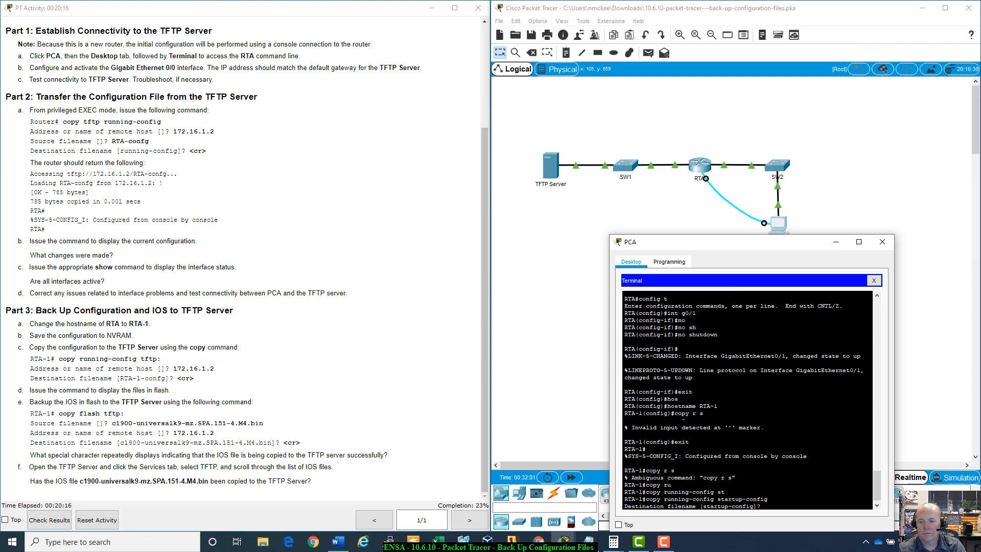
key(Return)
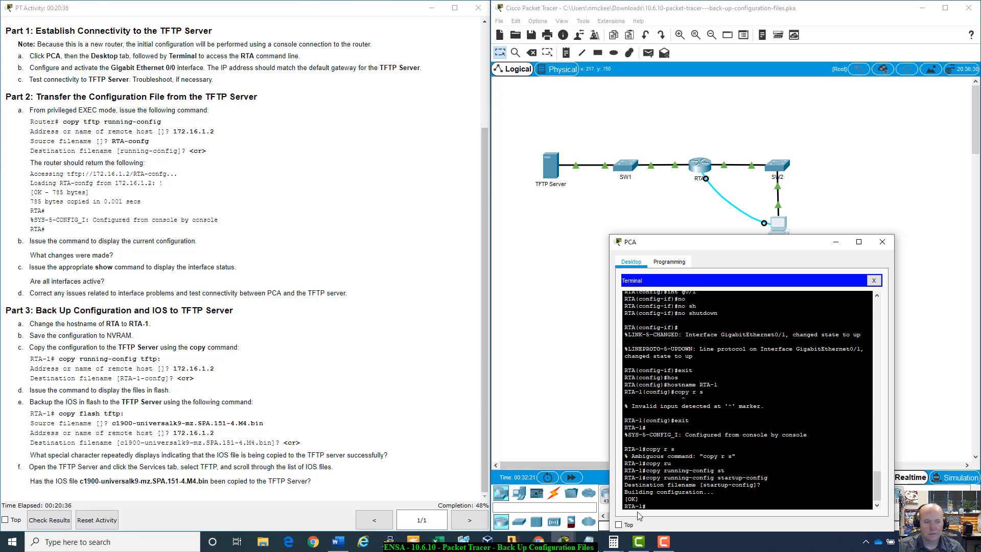
Back up the running configuration with copy running-config tftp: to remote host 172.16.1.2, accepting the default destination filename RTA-1-confg
text(copy ru)
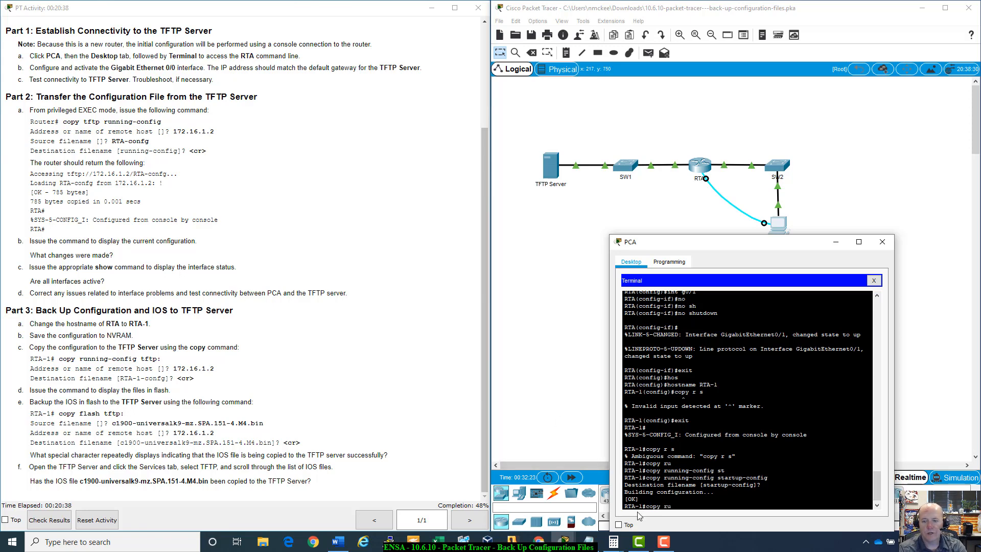
key(Tab)
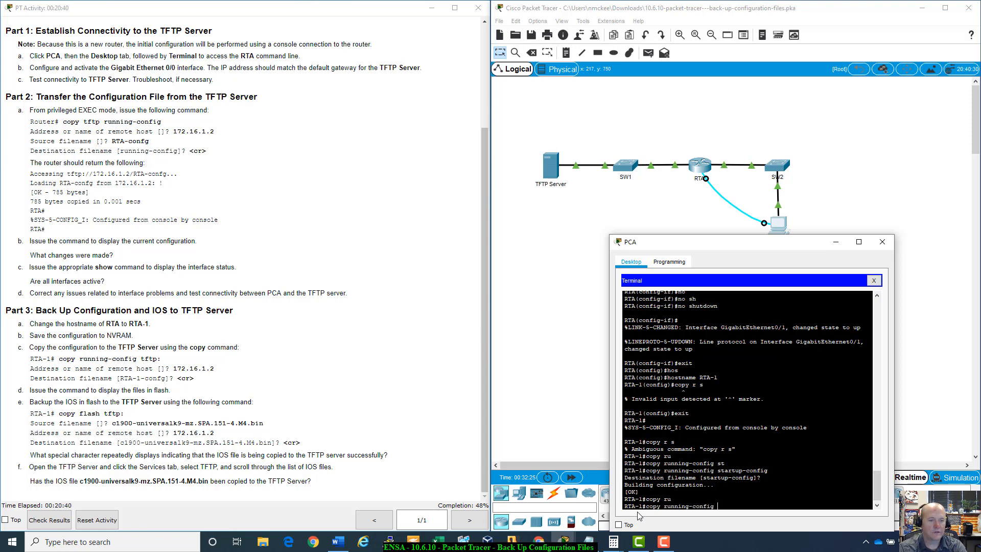
text(tft)
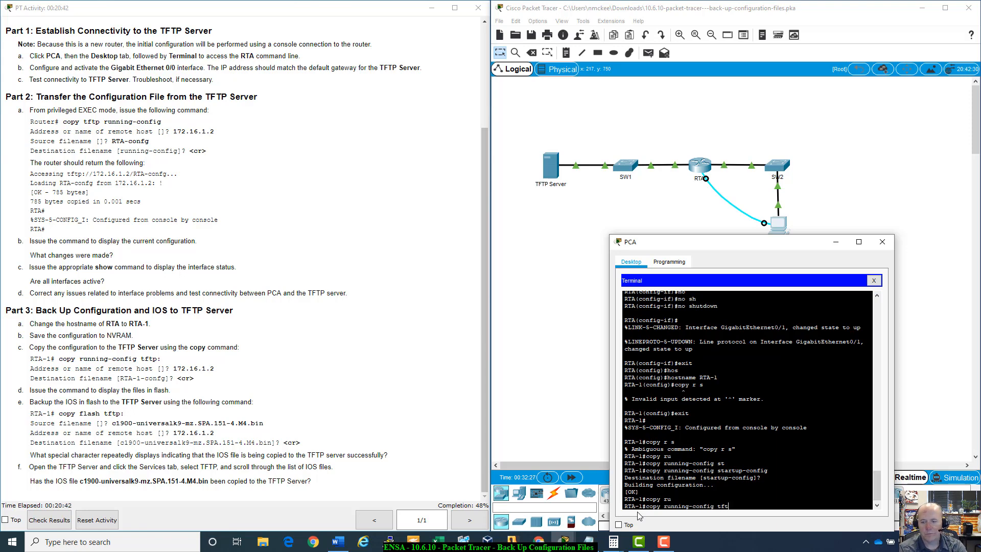
key(BackSpace)
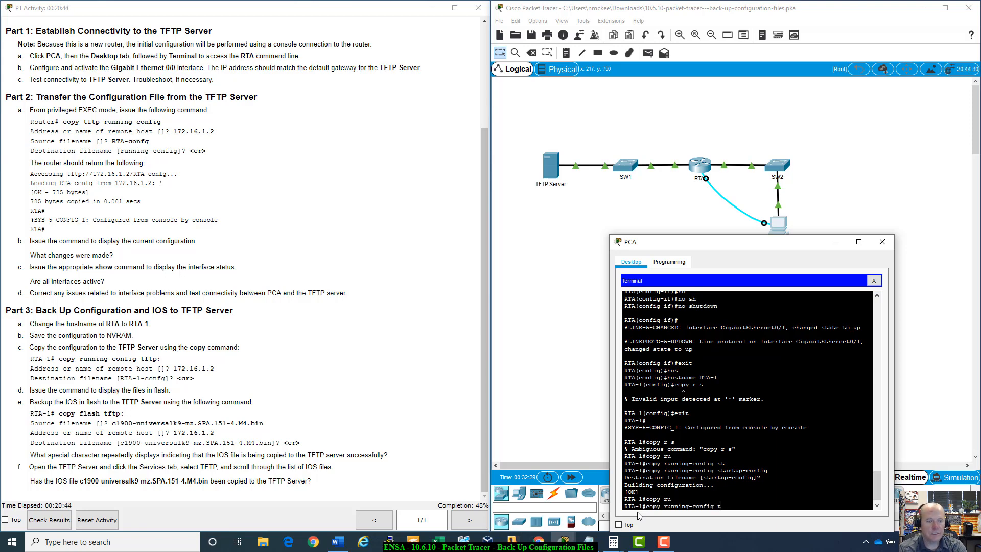
text(ftp:)
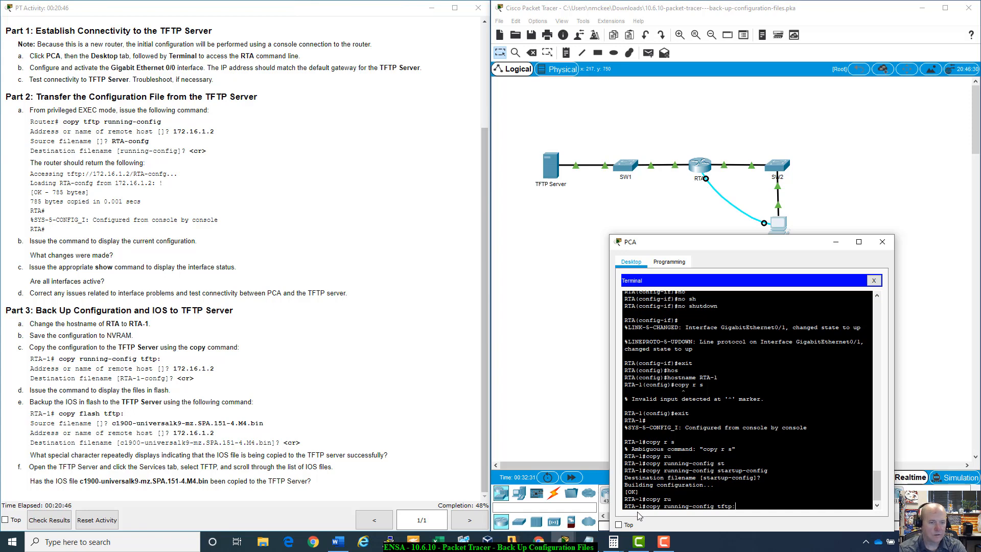
key(Return)
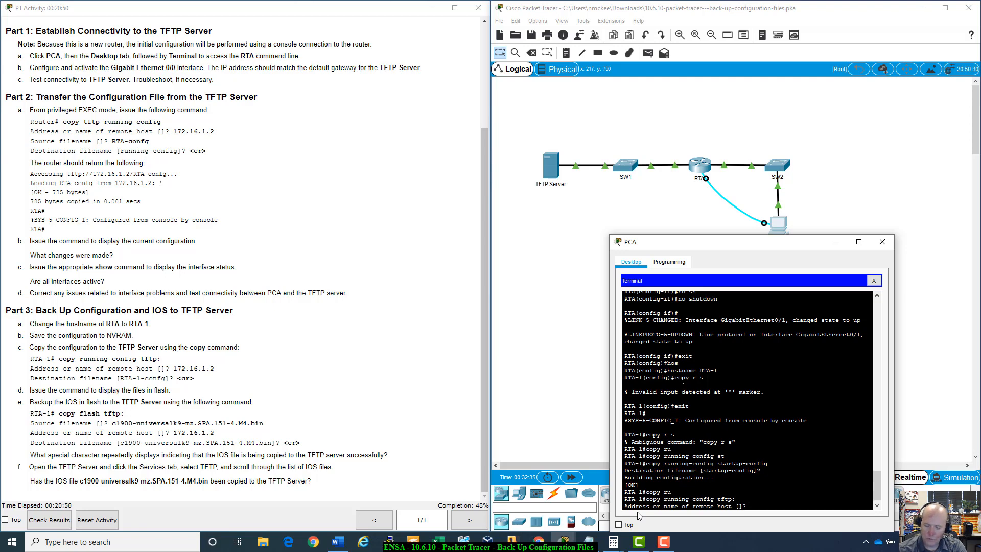
text(172.16.)
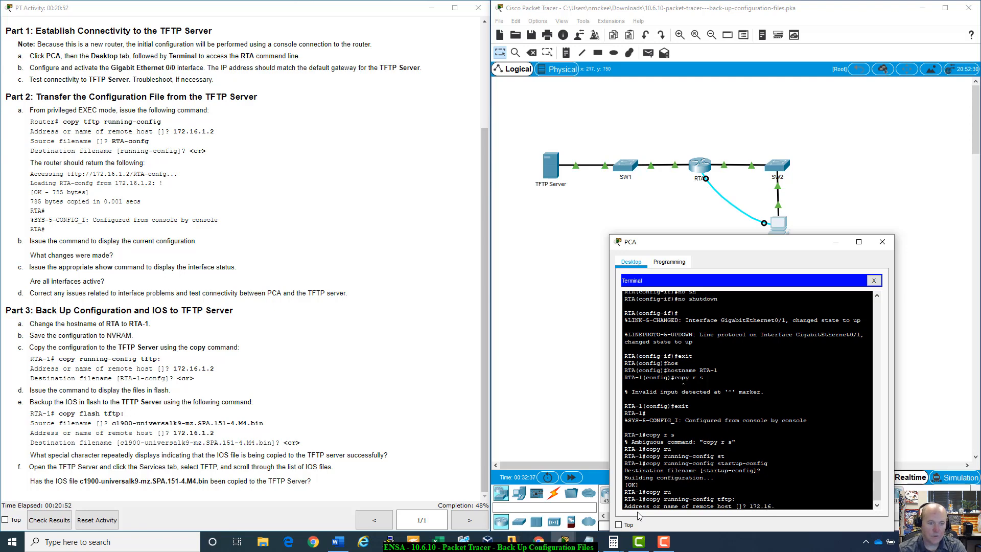
text(1.2)
key(Return)
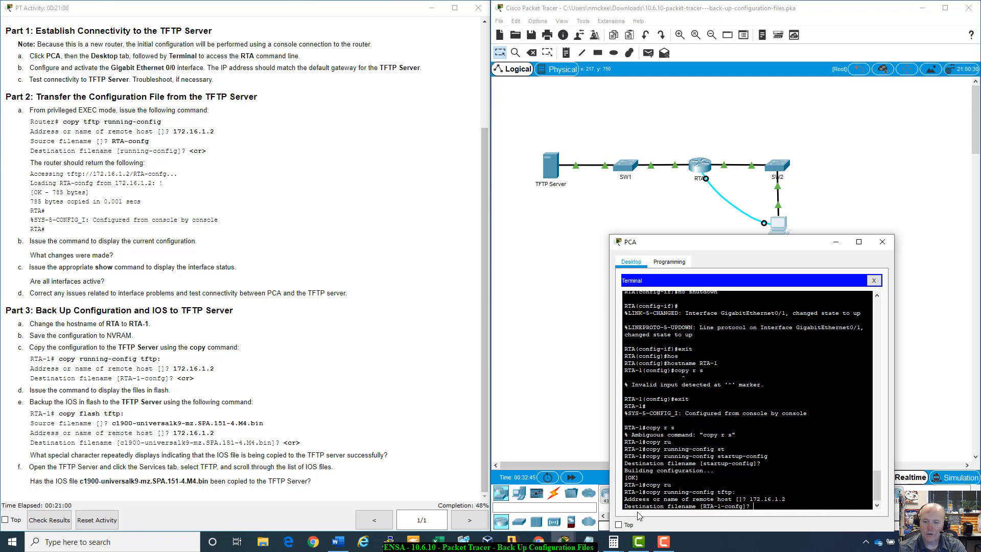
key(Return)
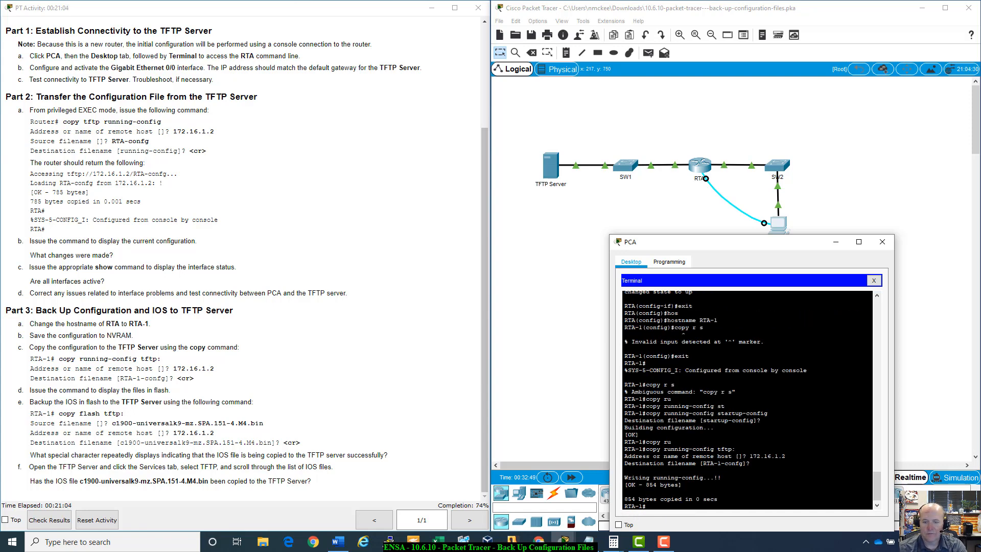
drag(625, 478, 722, 478)
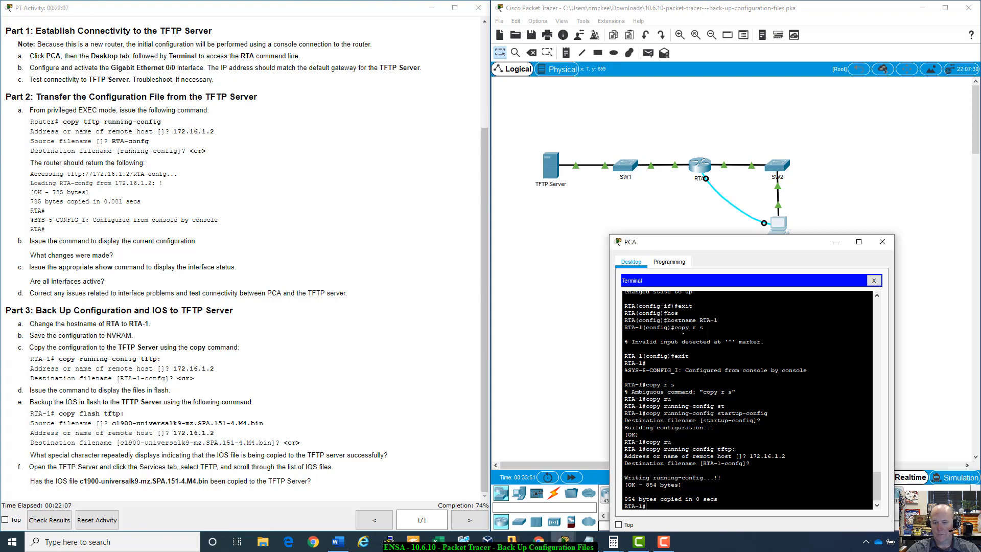
List the available show commands, display the files in flash with show flash:, and highlight the IOS image's filename
text(sh)
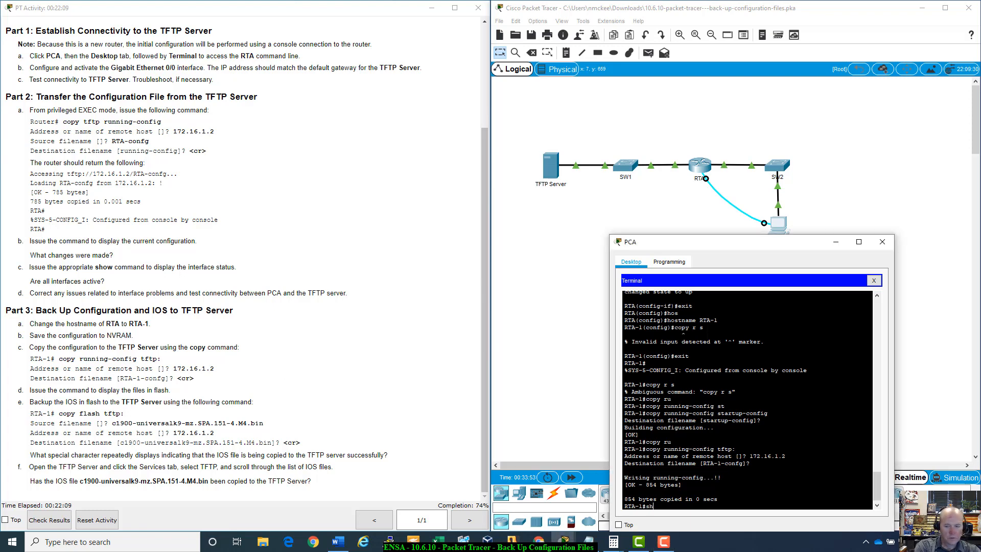
text(ow ?)
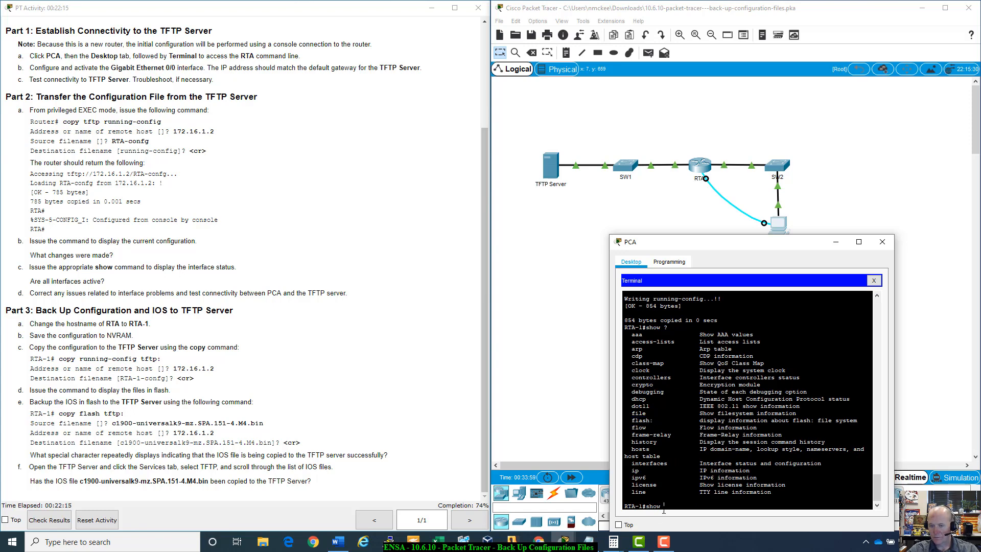
text(fla)
key(Tab)
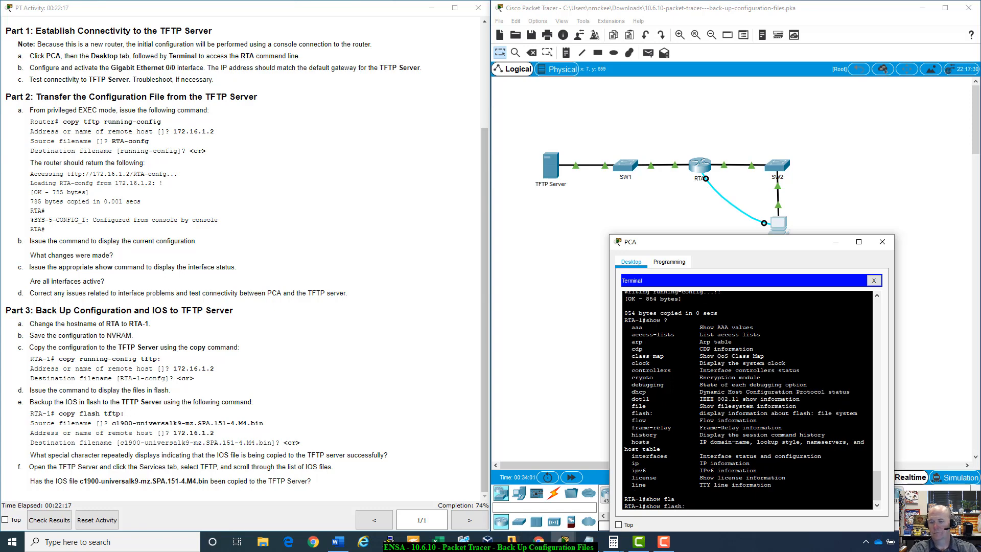
key(Return)
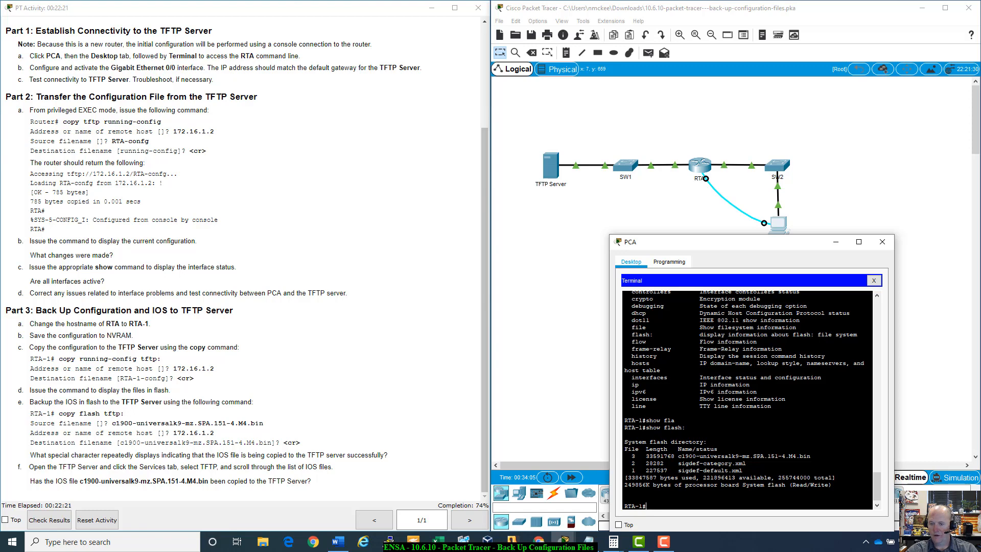
drag(679, 456, 811, 456)
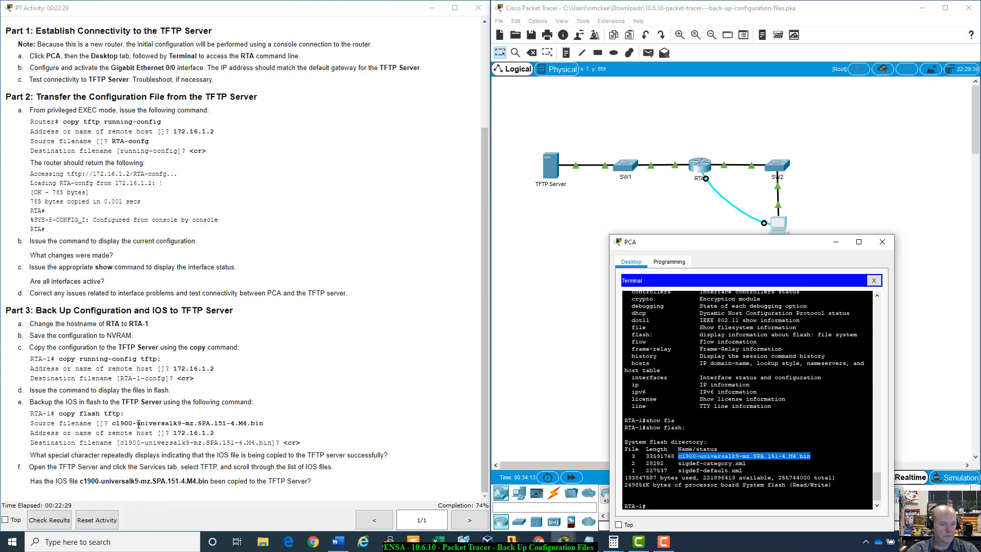
Try to start the IOS backup from RTA-1 with the command copy flash tfpt:
click(678, 510)
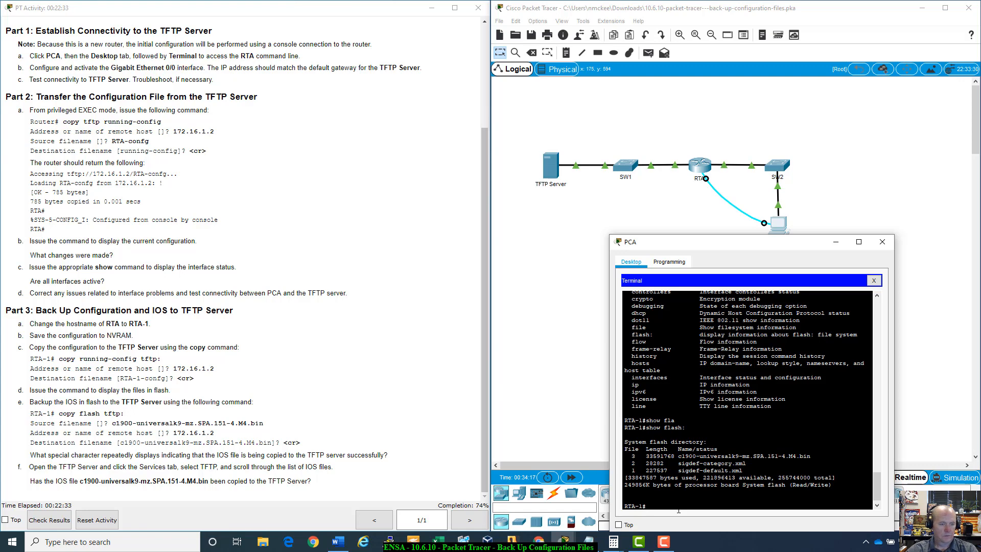
text(co)
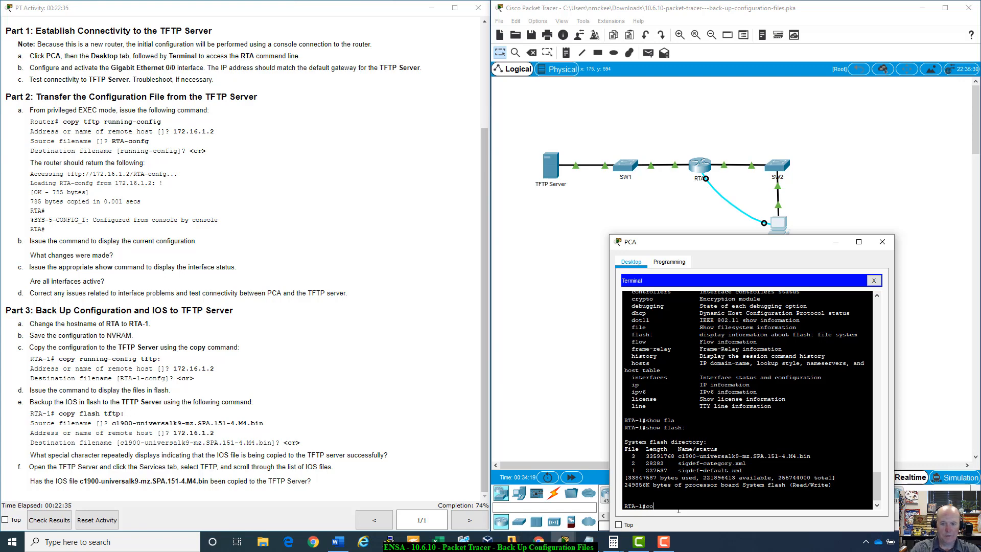
text(py fla)
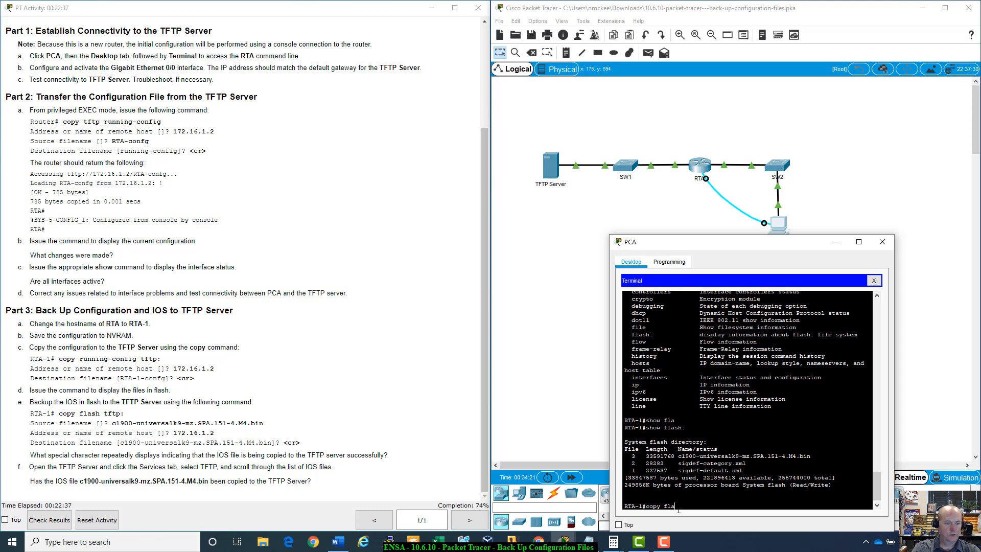
text(sh t)
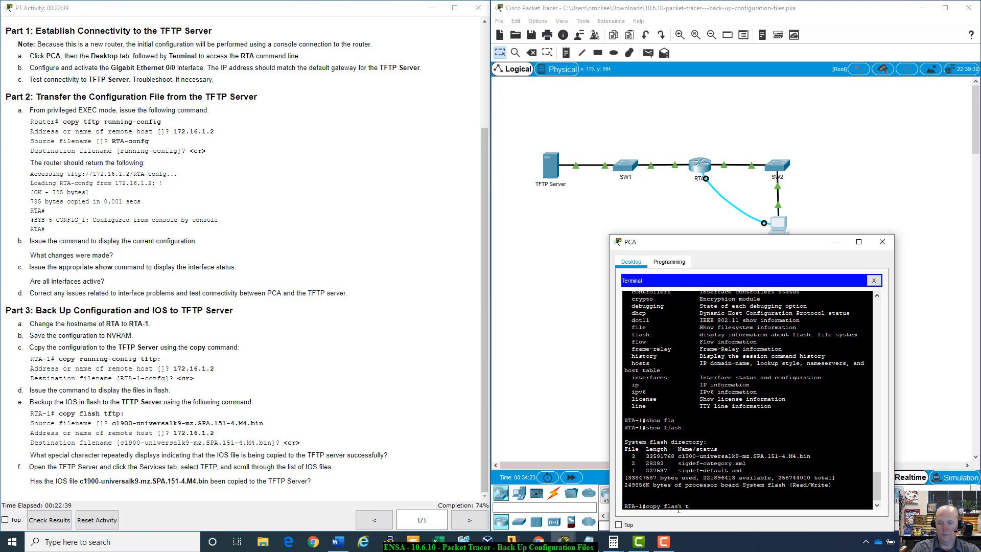
text(fpt:)
key(Return)
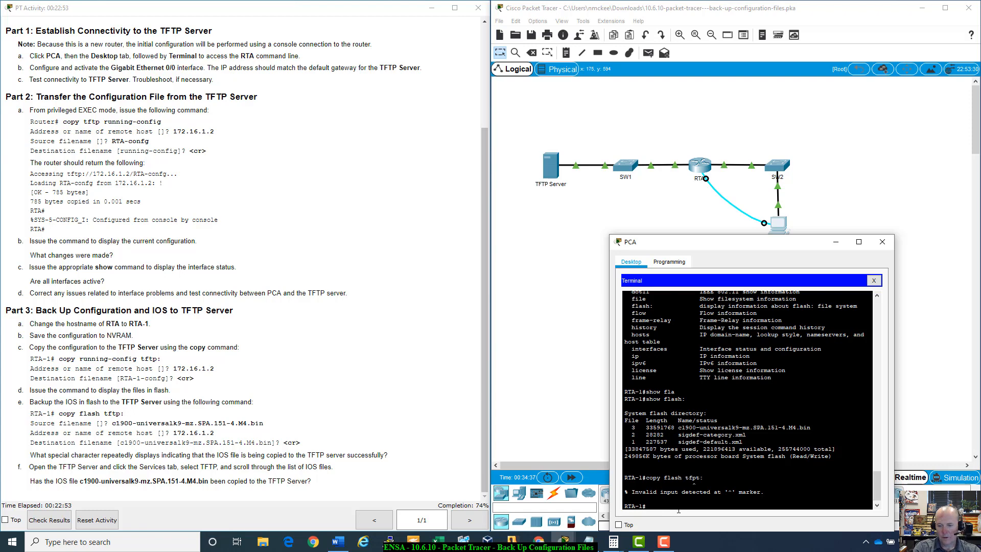
Correct the recalled command to copy flash tftp: and run it to start the IOS backup
key(Up)
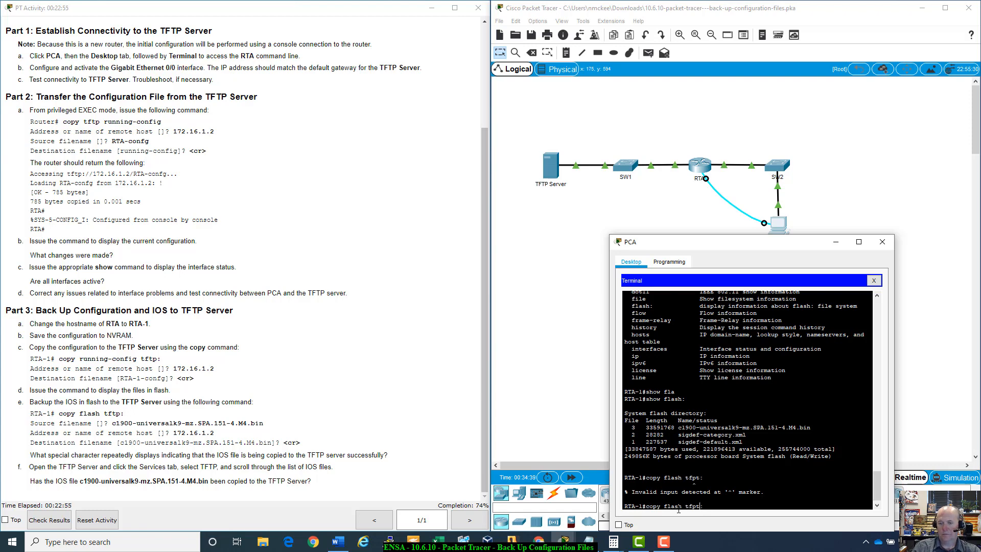
key(BackSpace)
key(BackSpace)
key(BackSpace)
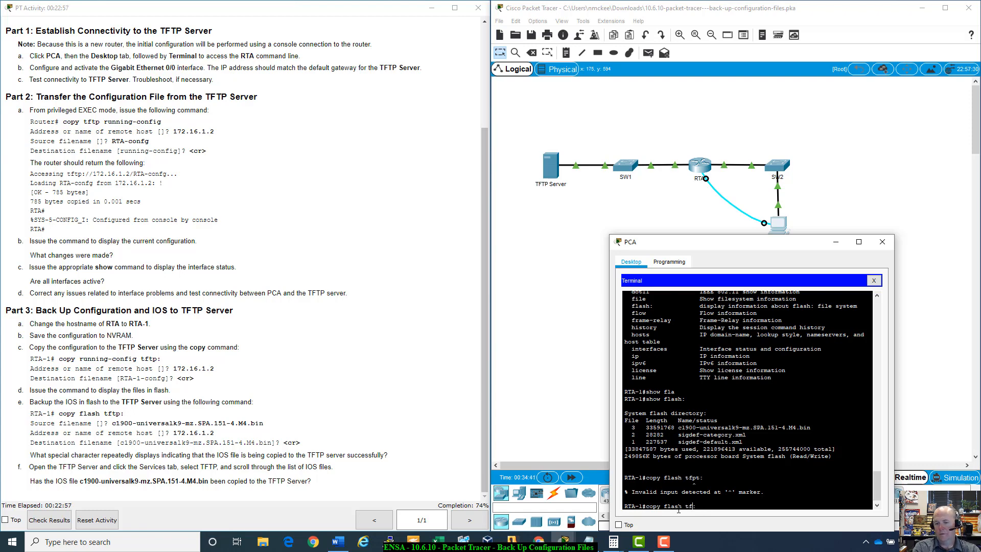
text(tp:)
key(Return)
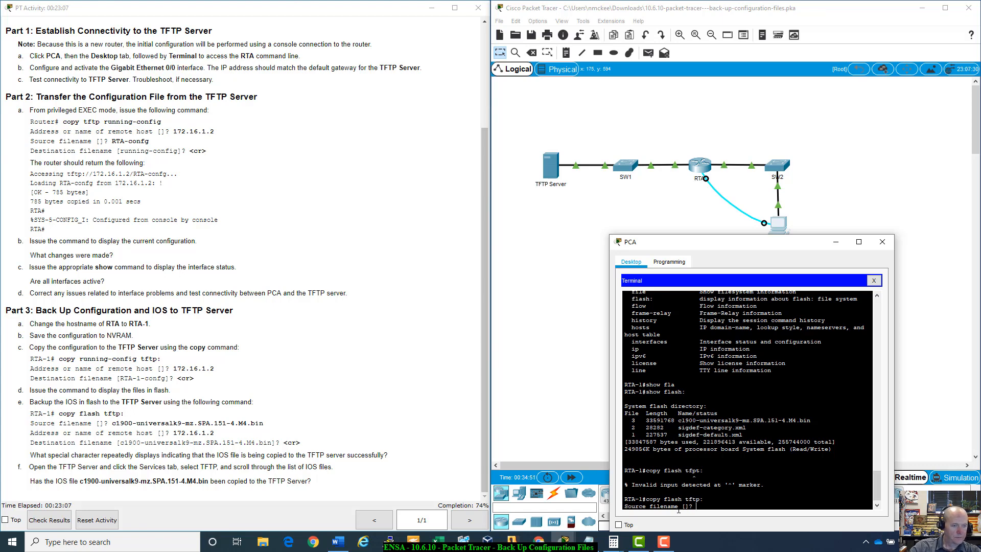
Enter c1900-universalk9-mz.SPA.151-4.M4.bin as the source filename for the flash-to-TFTP copy
text(c)
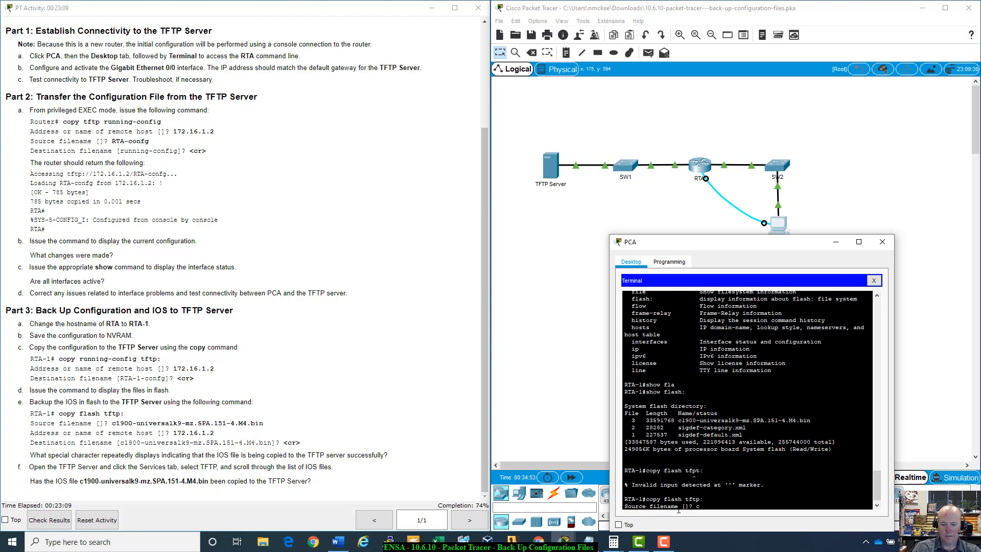
text(1900-u)
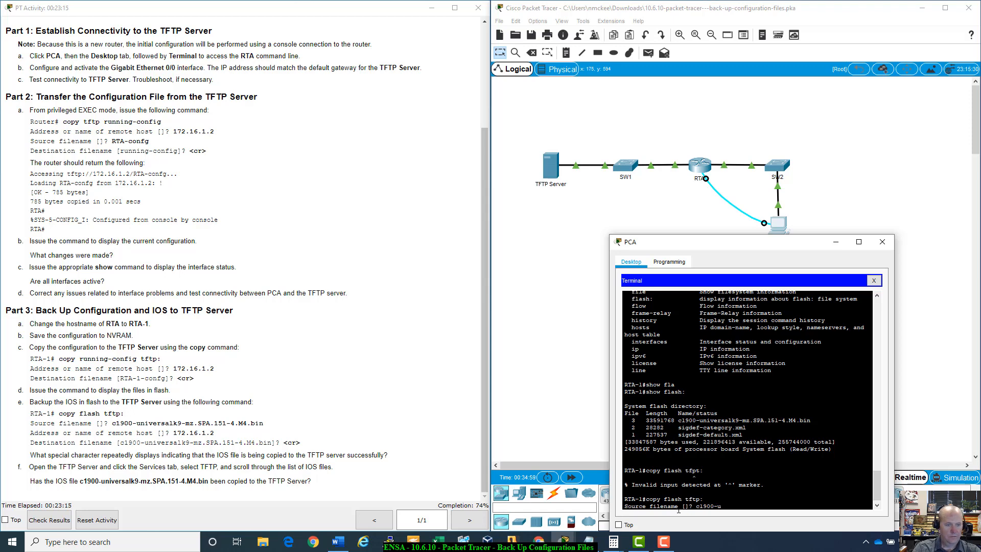
text(nivers)
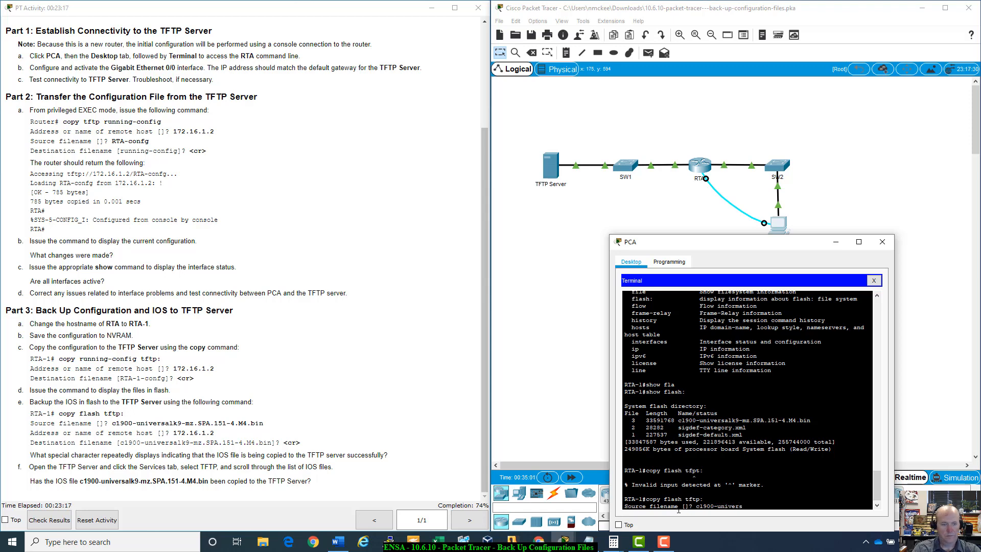
text(alk)
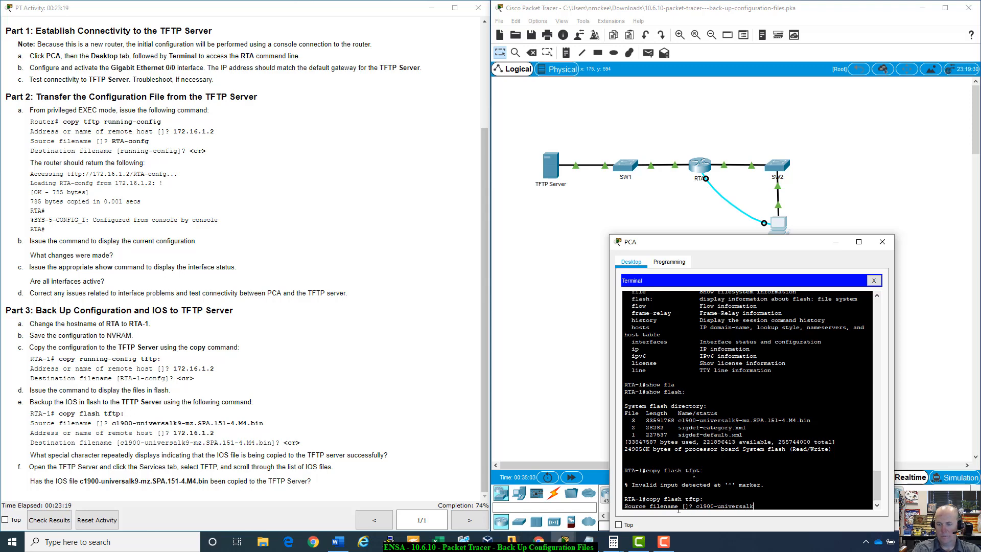
text(9-)
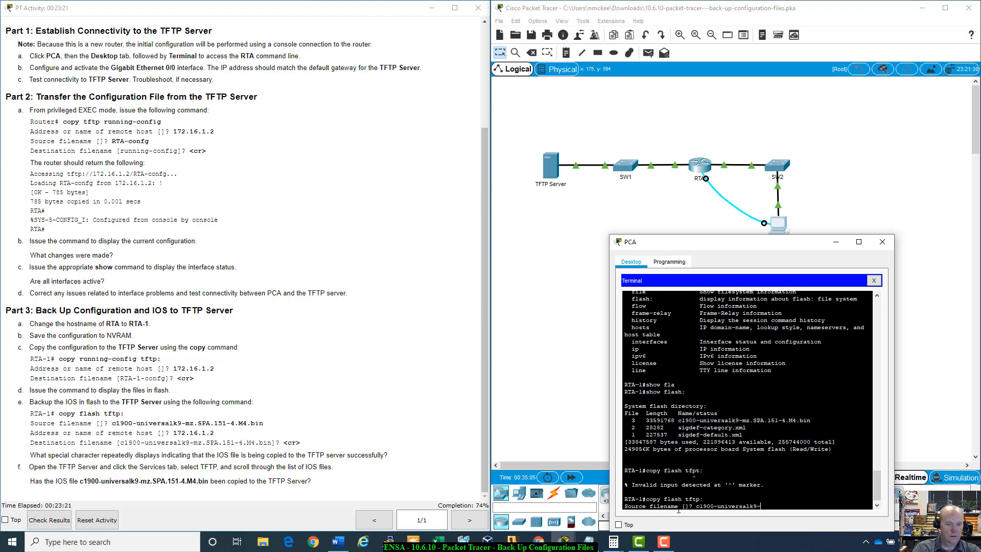
text(mz)
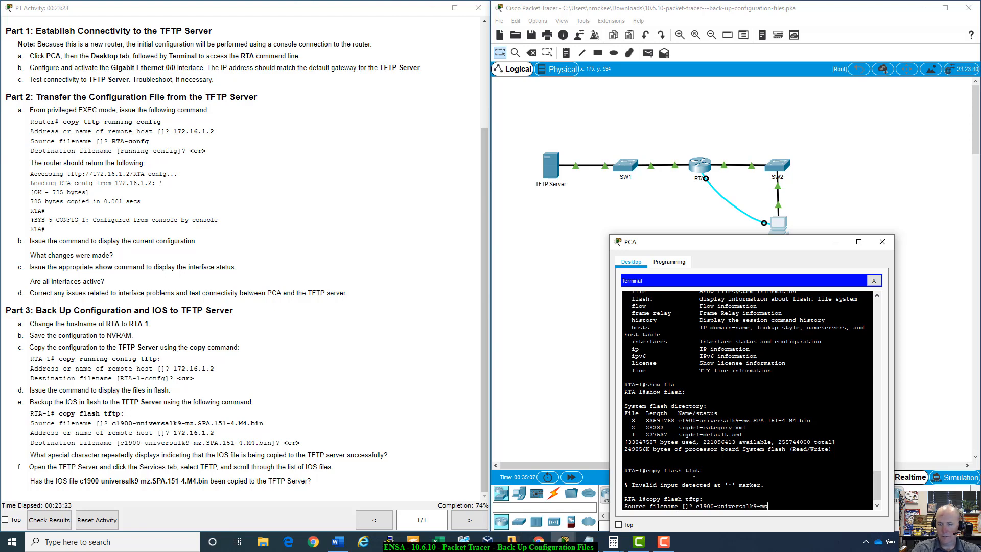
text(.)
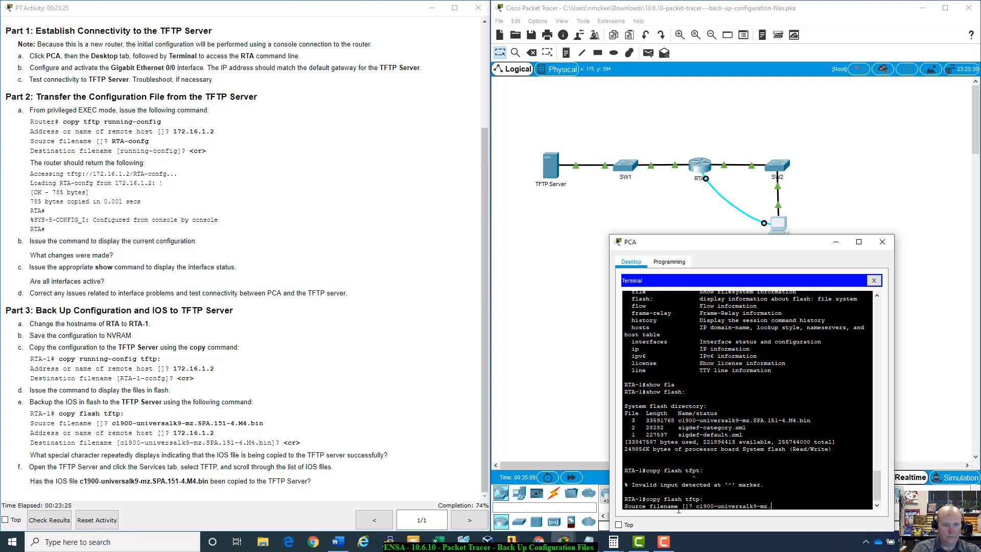
text(SPA.)
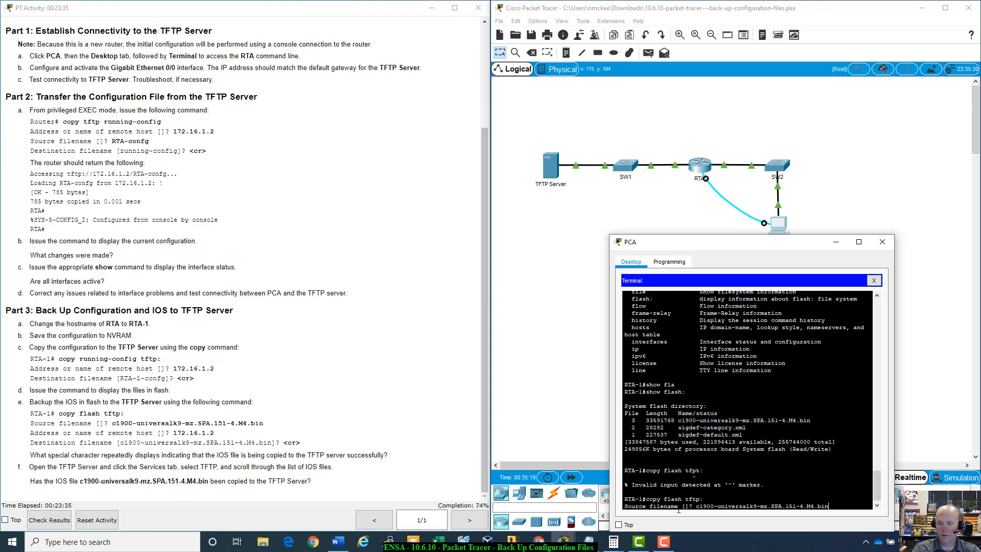
text(151-4.M4.bin)
key(Return)
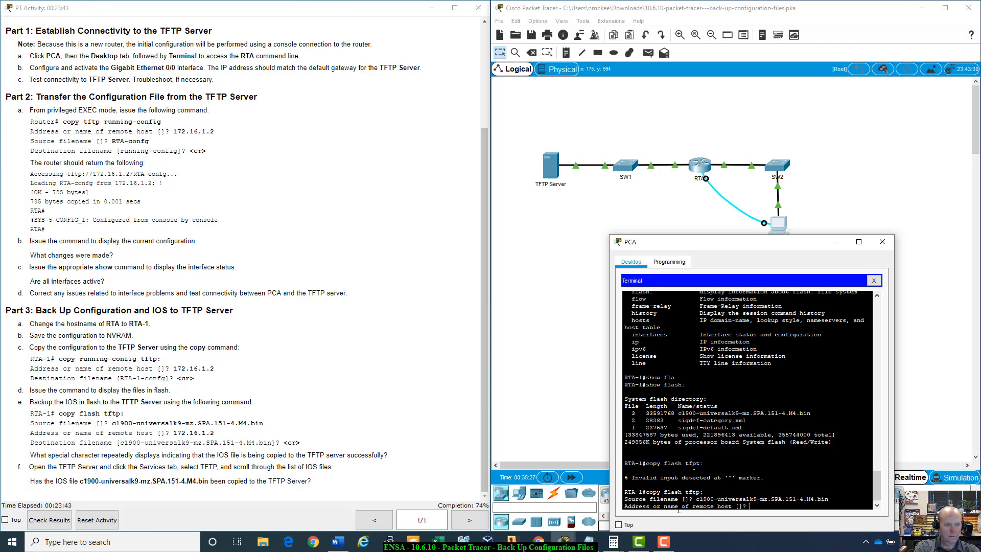
Set the remote host to 172.16.1.2 and accept the default destination filename to run the IOS backup
text(174)
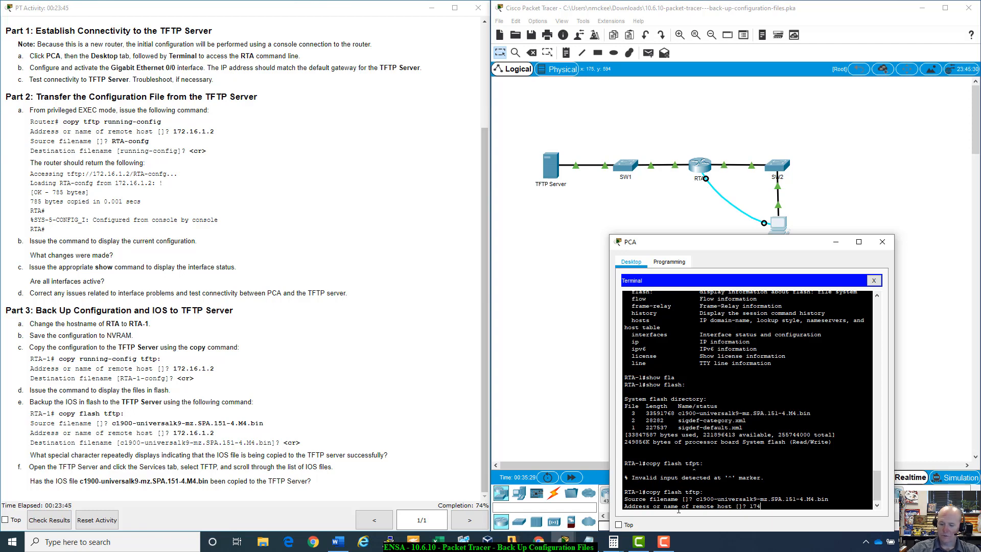
text(2)
key(BackSpace)
key(BackSpace)
text(2.16.1.2)
key(Return)
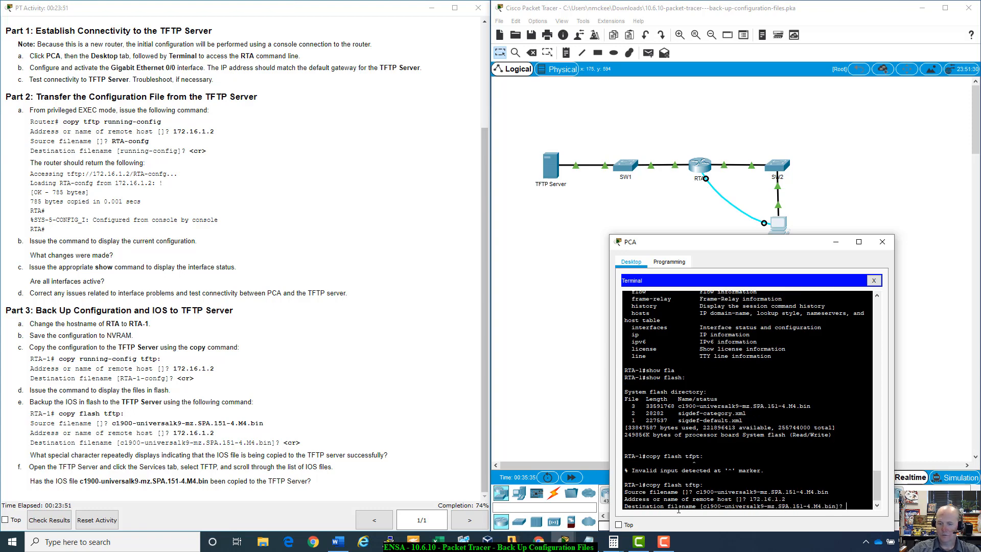
key(Return)
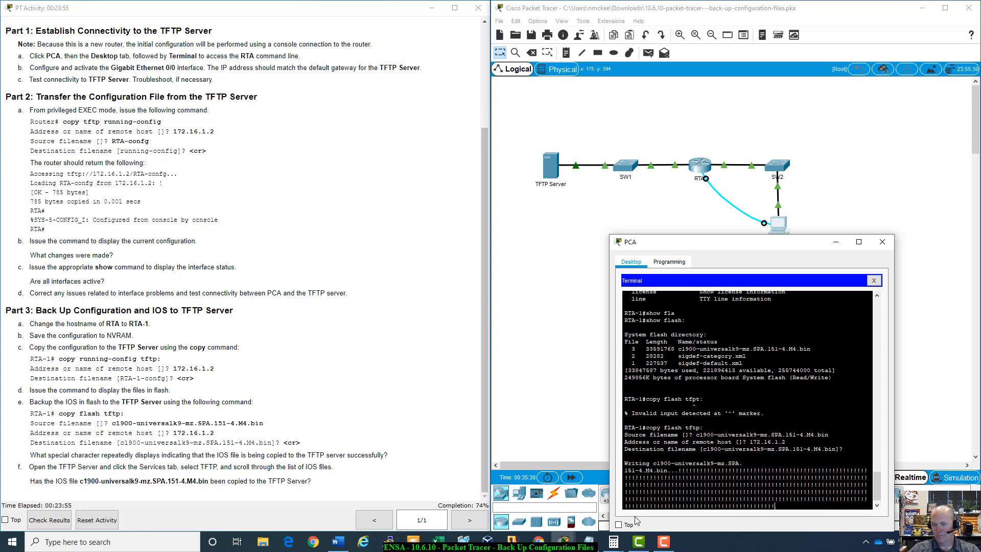
Highlight the question about the repeated special character and the matching characters in the terminal's copy output
drag(647, 506, 732, 427)
click(732, 427)
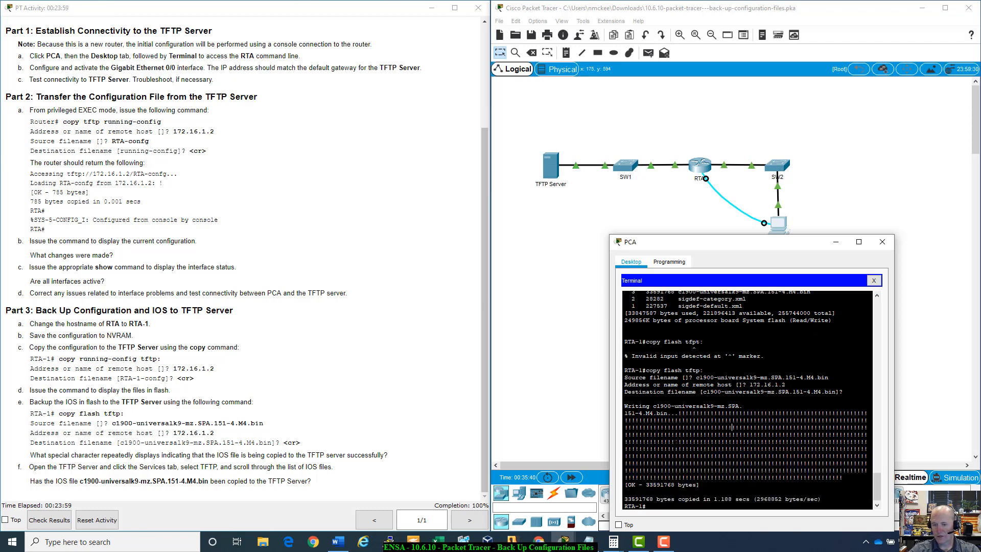
drag(34, 456, 392, 453)
triple_click(393, 454)
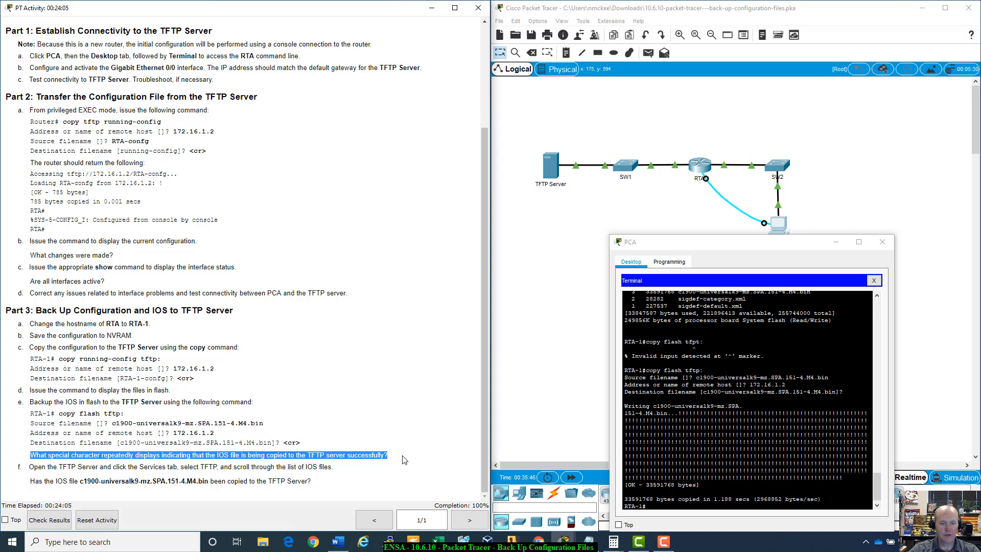
click(402, 455)
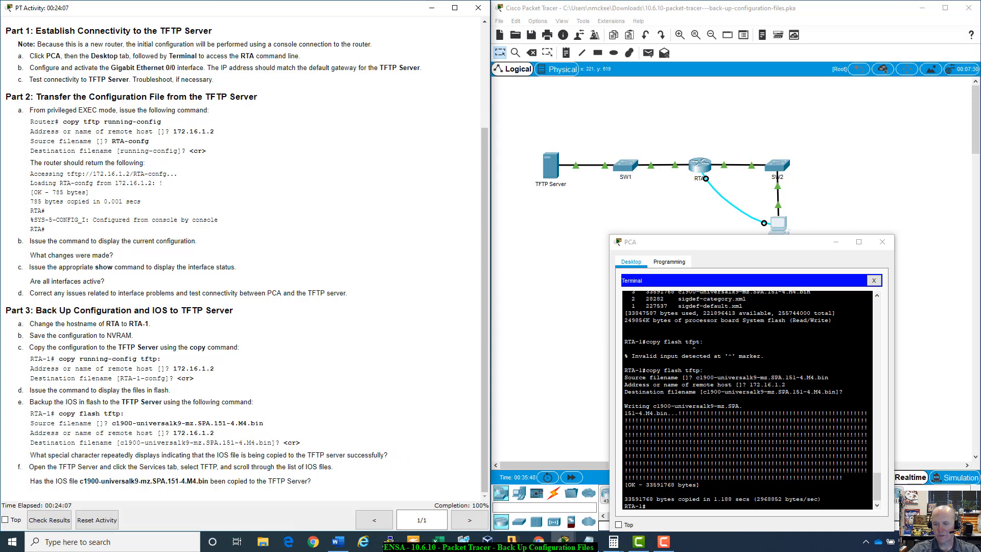
drag(650, 420, 851, 485)
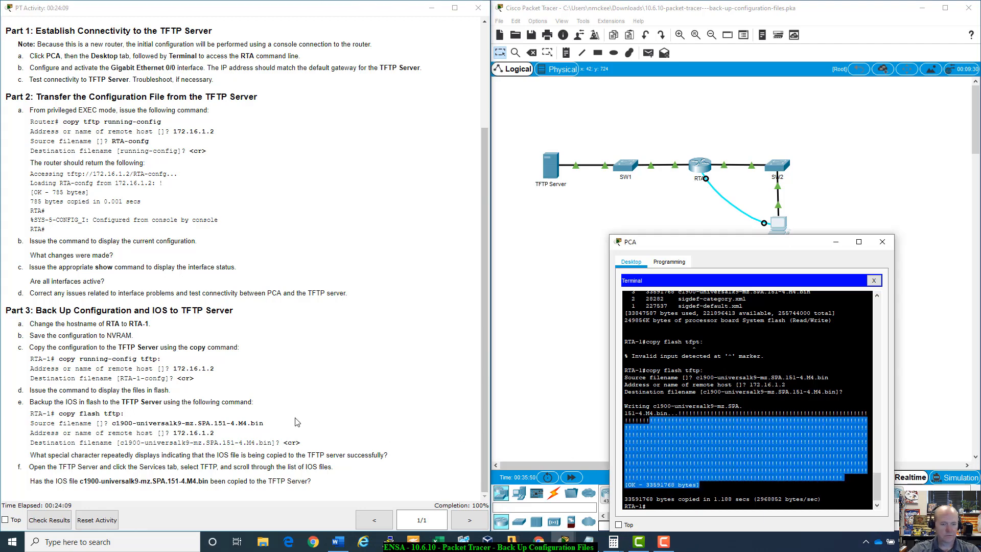
click(252, 467)
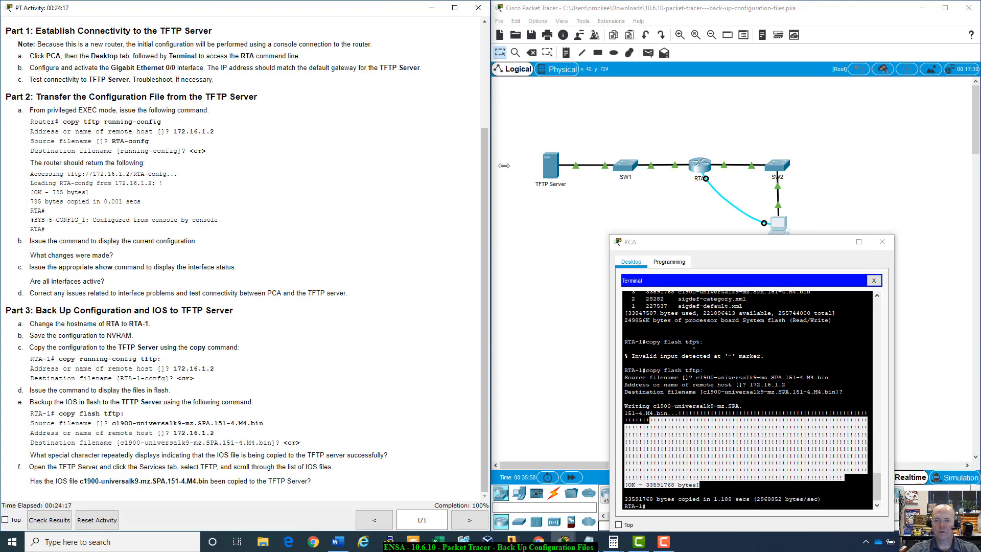
Look up c1900-universalk9-mz.SPA.151-4.M4.bin in the TFTP Server's TFTP service file list, and close the server window
click(550, 163)
drag(519, 116, 832, 163)
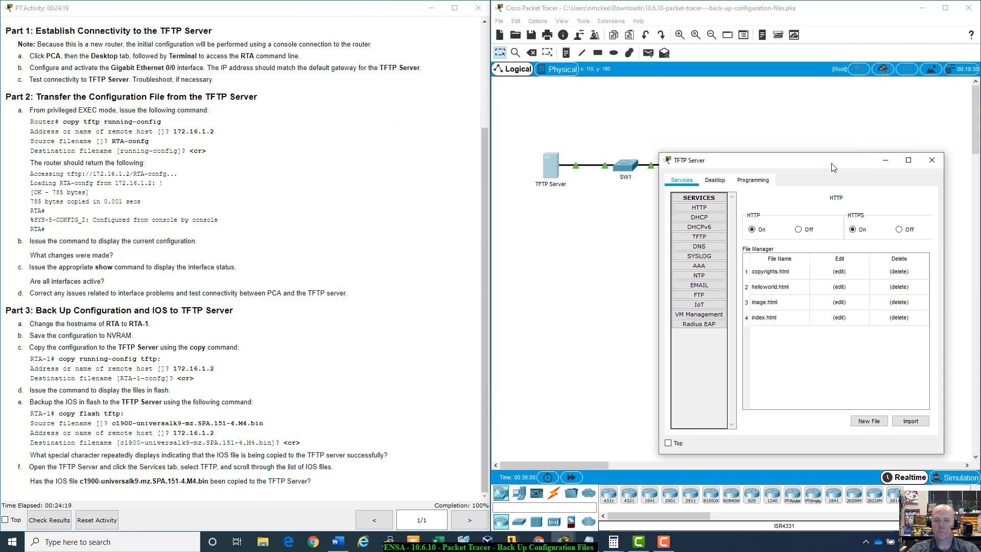
click(717, 180)
drag(745, 166, 692, 170)
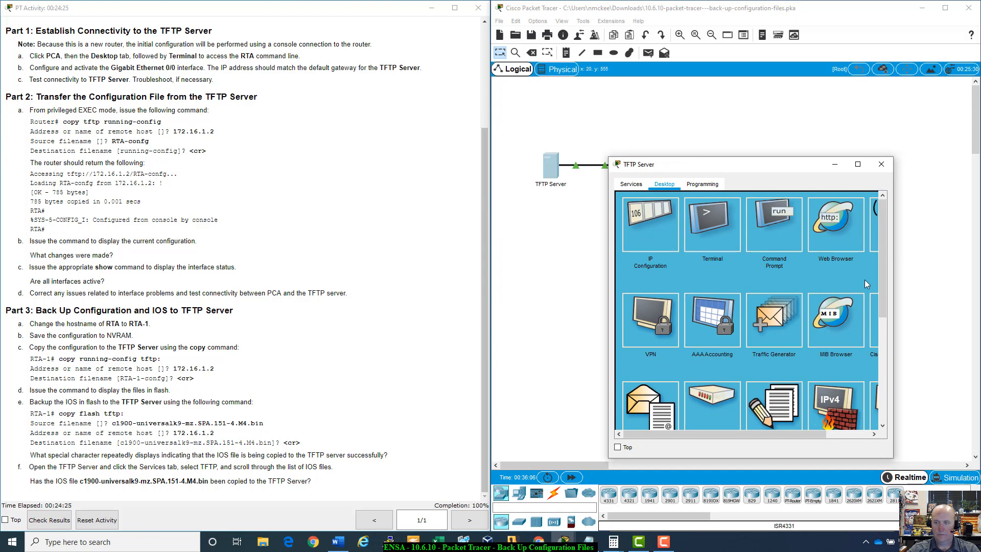
click(637, 189)
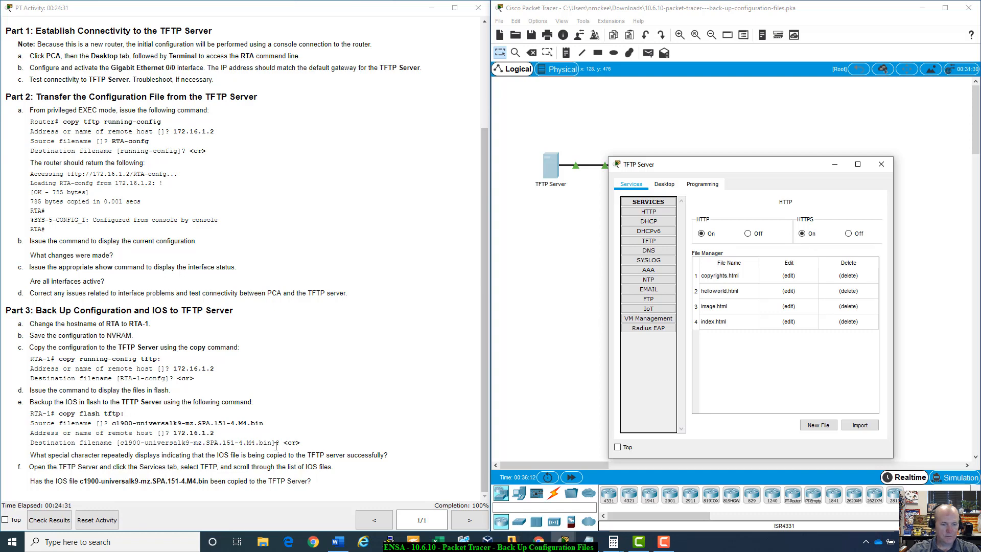
click(656, 242)
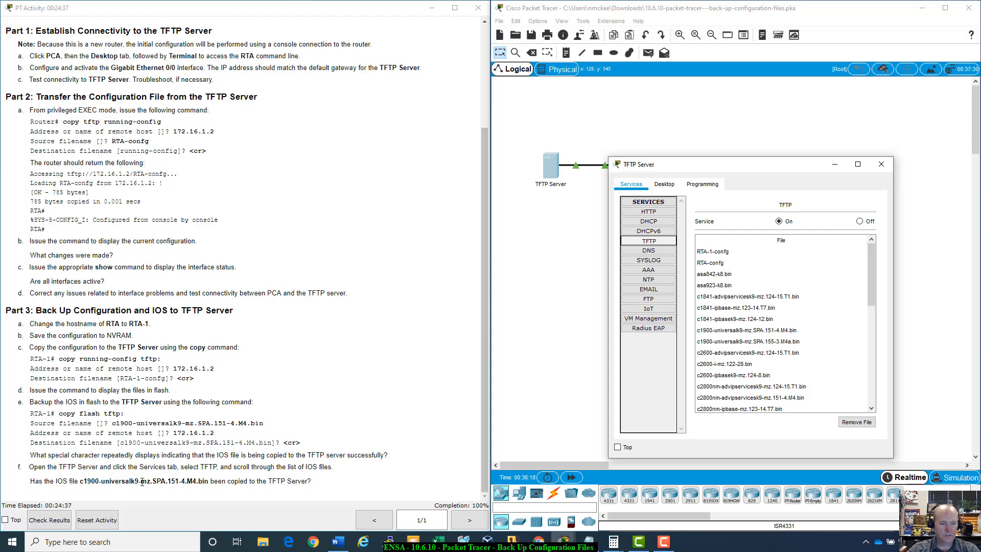
click(729, 330)
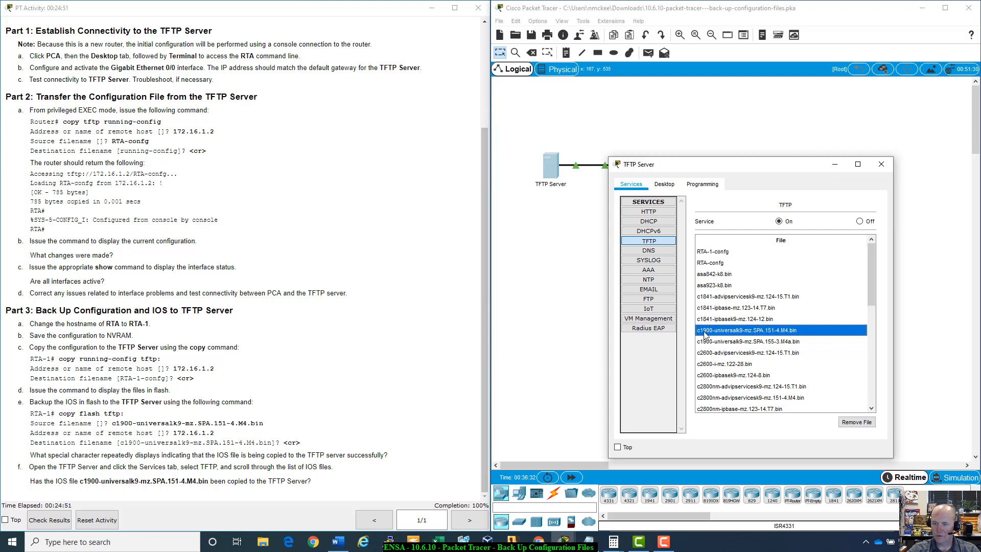
click(483, 413)
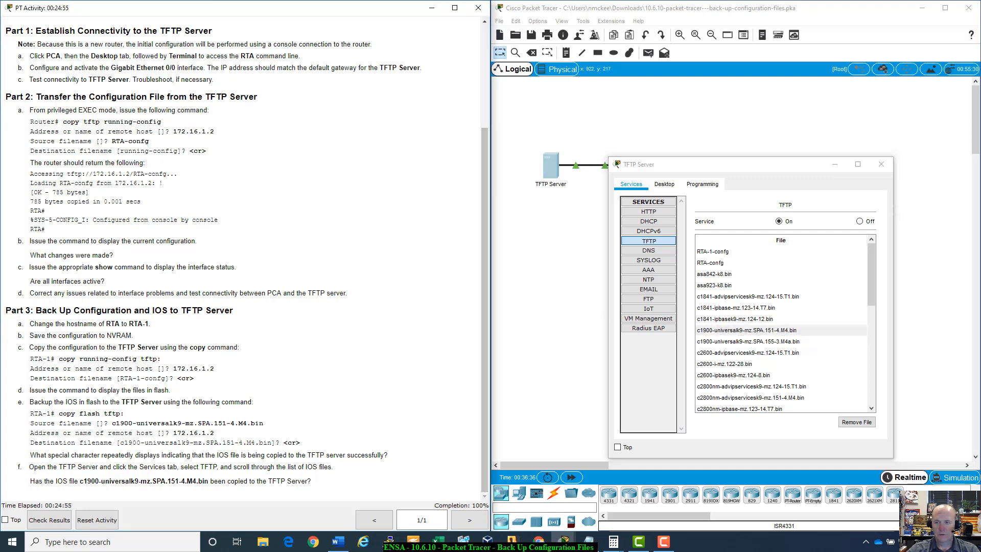
click(881, 164)
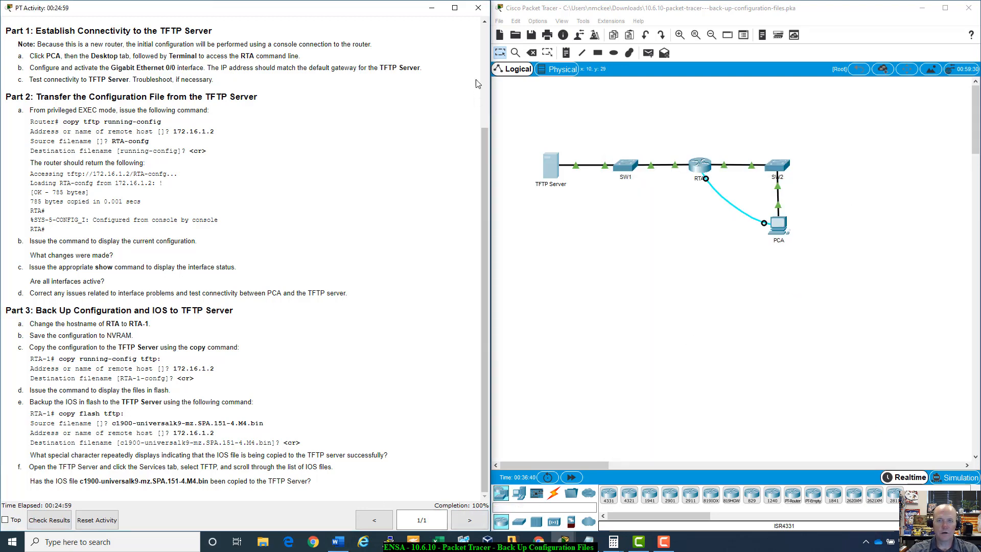
Review the activity instructions from the objectives through Part 3
scroll(479, 84, up, 4)
scroll(646, 145, down, 1)
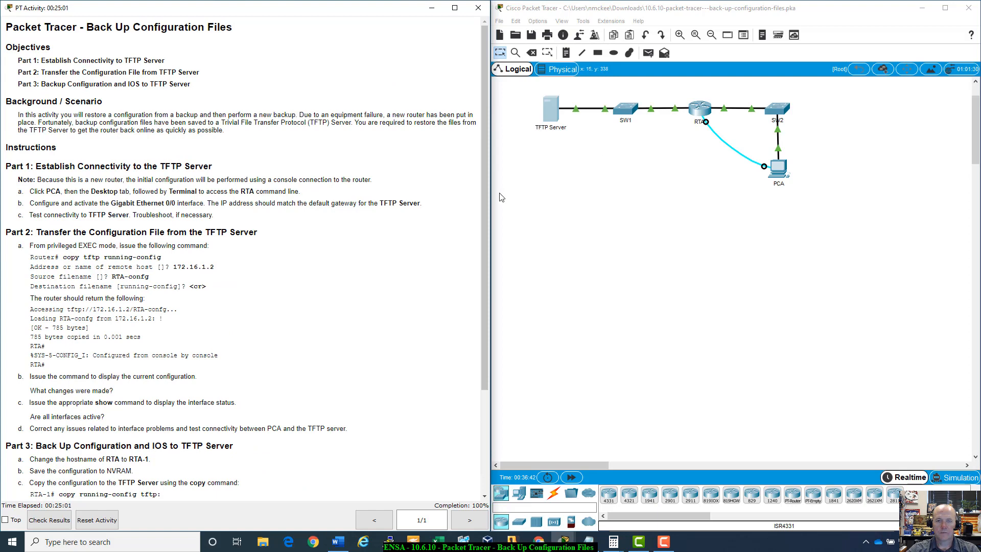
scroll(588, 179, up, 1)
scroll(483, 198, down, 5)
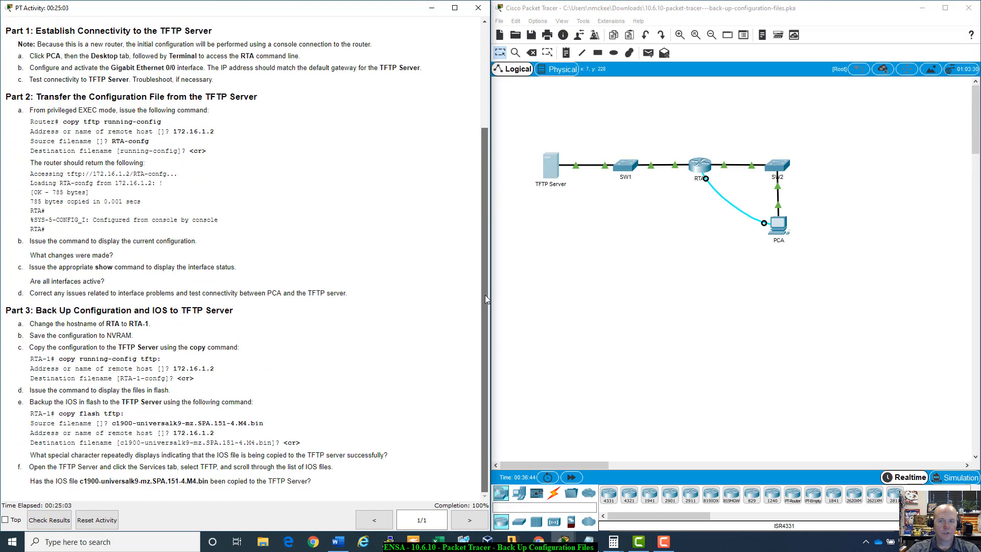
scroll(484, 296, up, 3)
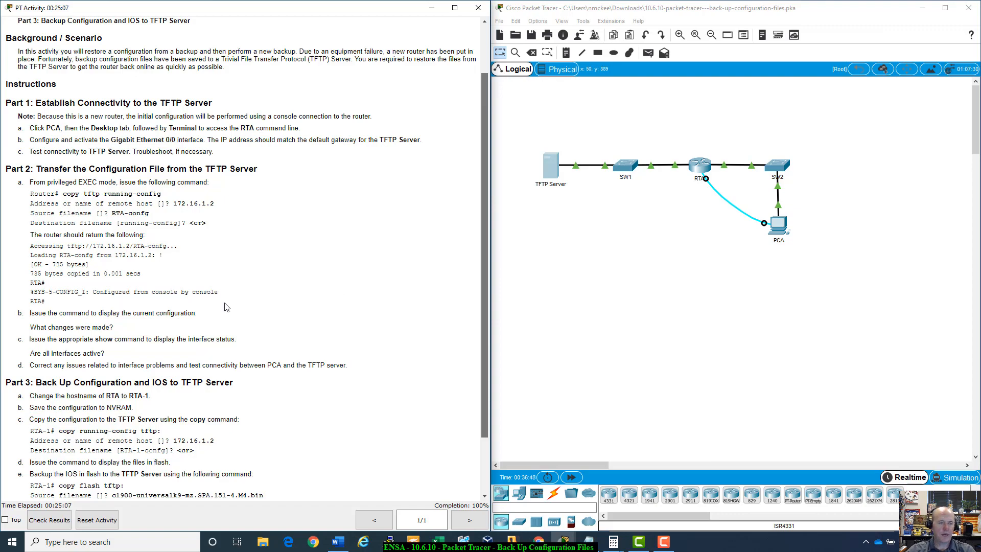
scroll(226, 306, up, 2)
scroll(226, 307, down, 5)
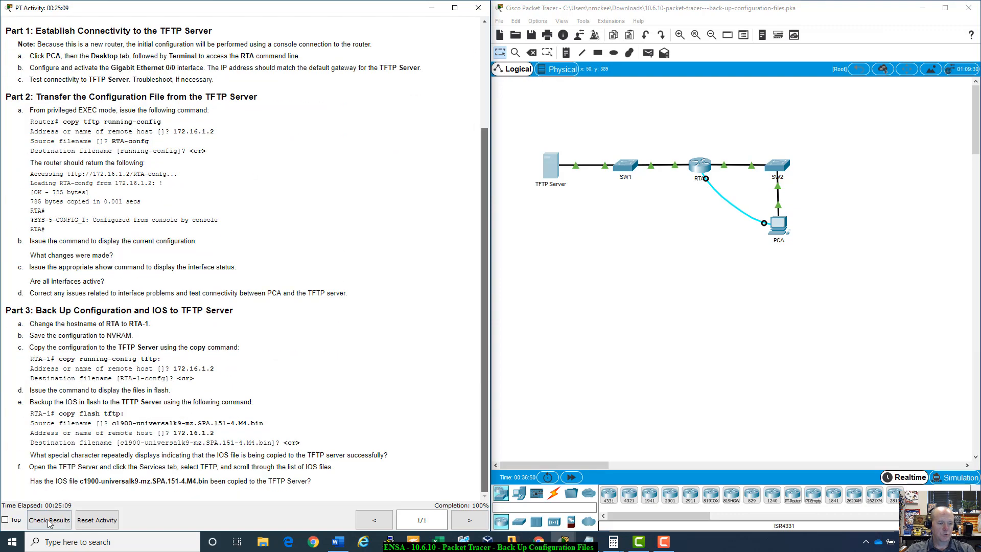
Check the activity results, view the assessment items, and return to the network topology with the instructions window moved off it
click(62, 520)
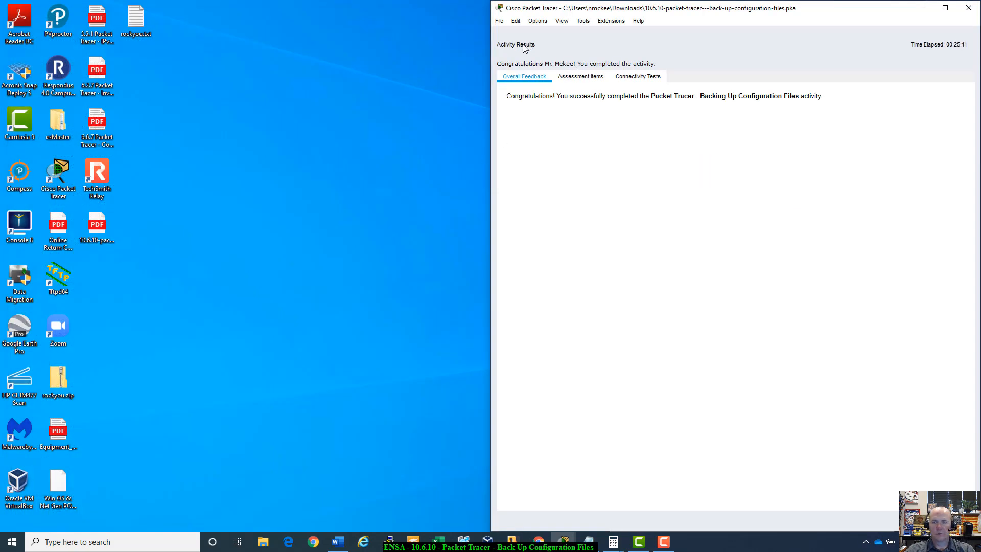
click(578, 76)
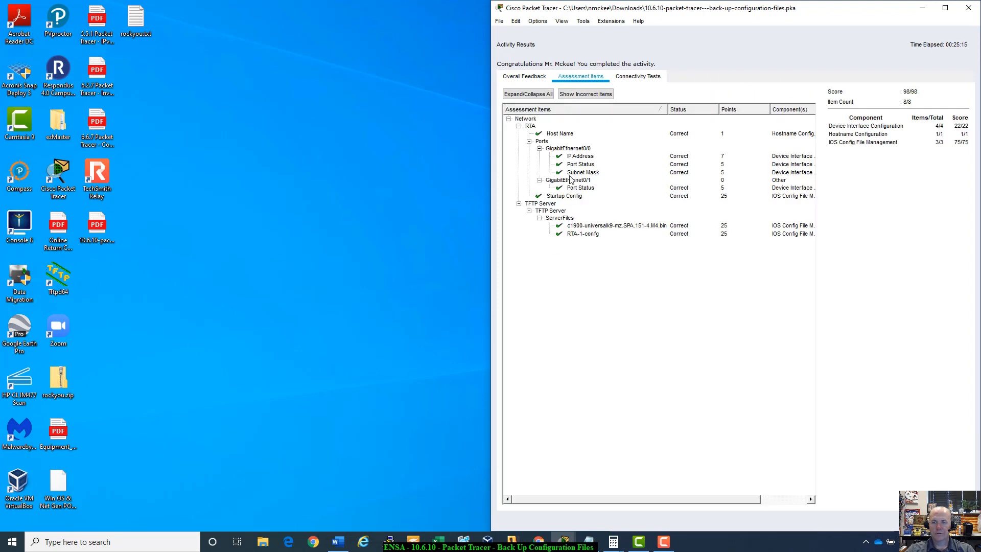
click(952, 520)
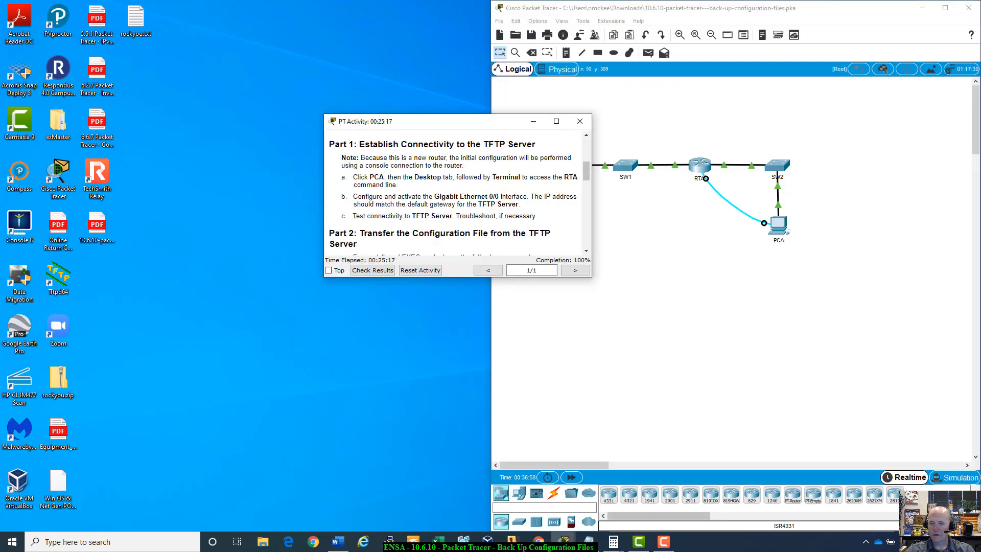
drag(504, 131, 346, 176)
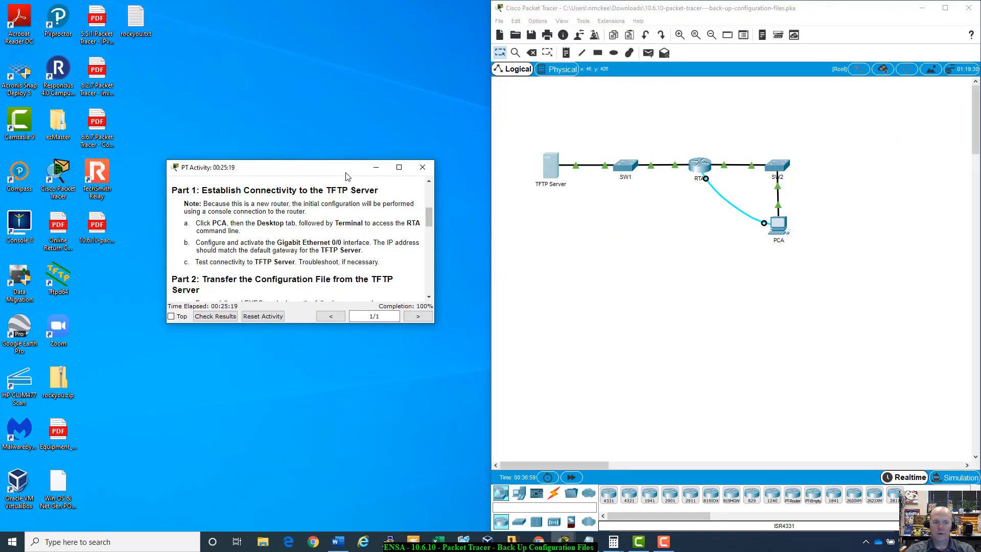